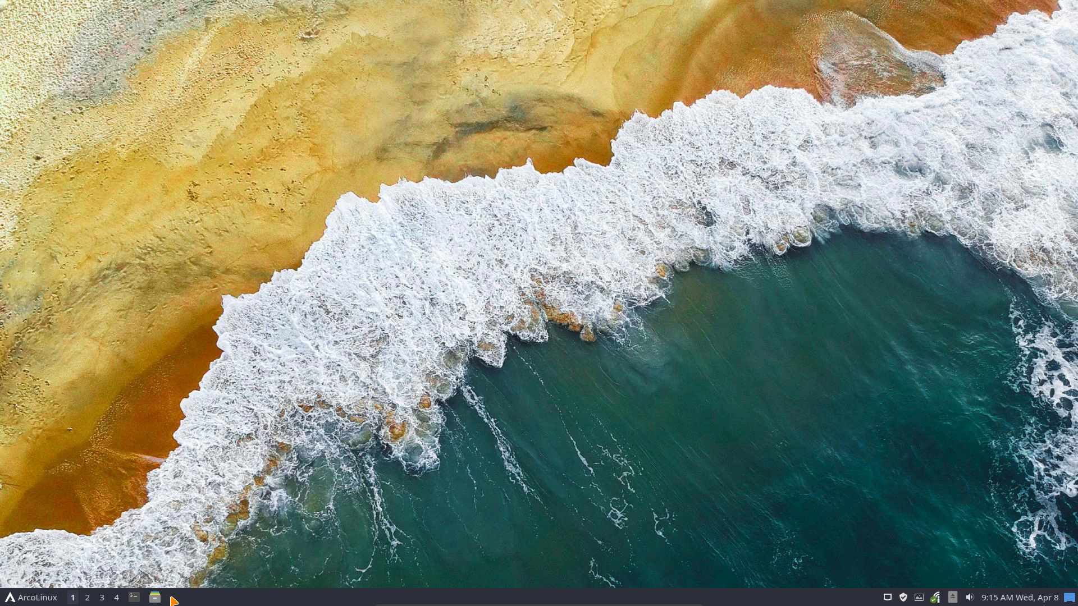
Inspect the context menus of the task manager, application menu and desktop switcher widgets on the panel
right_click(257, 597)
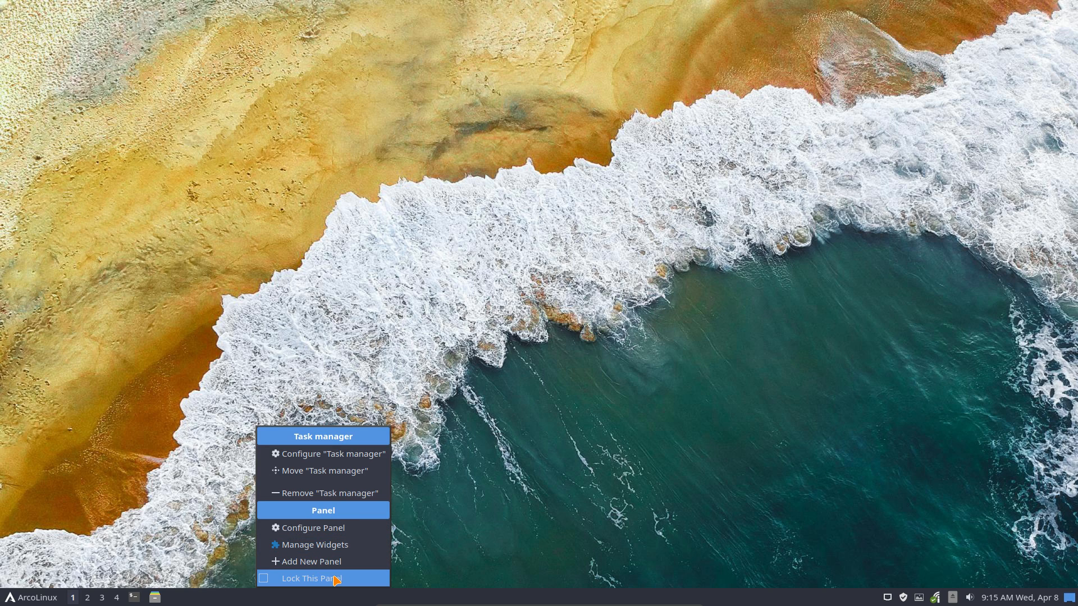
right_click(576, 601)
right_click(651, 601)
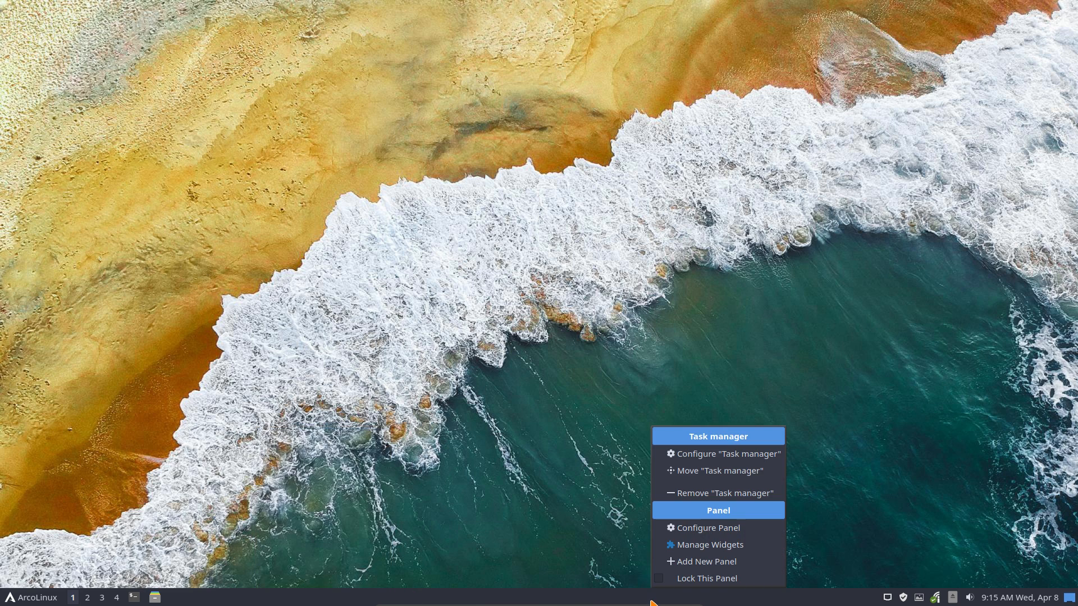
right_click(21, 600)
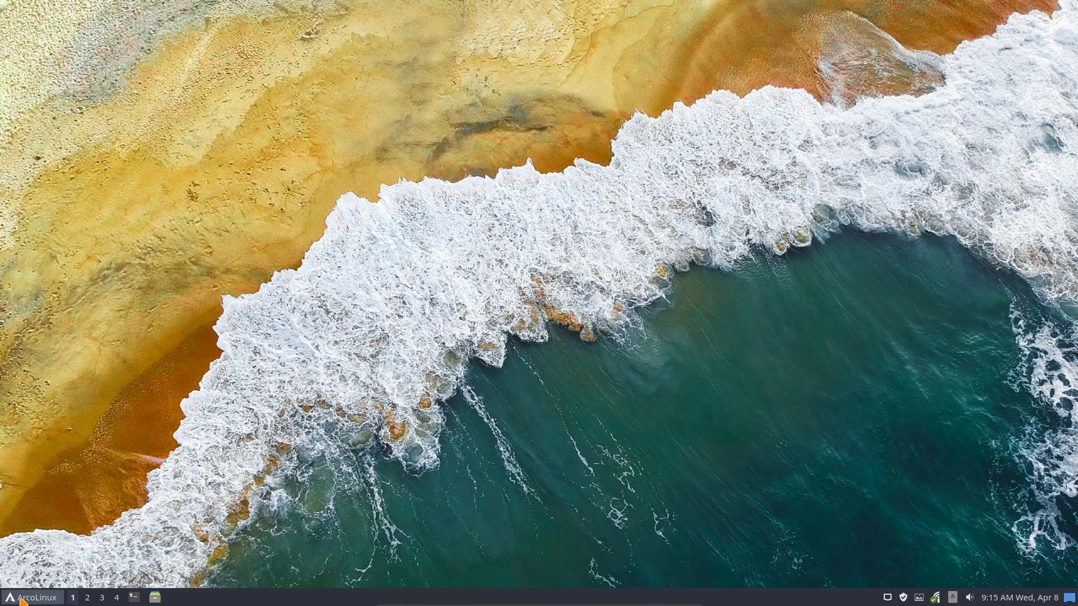
right_click(21, 600)
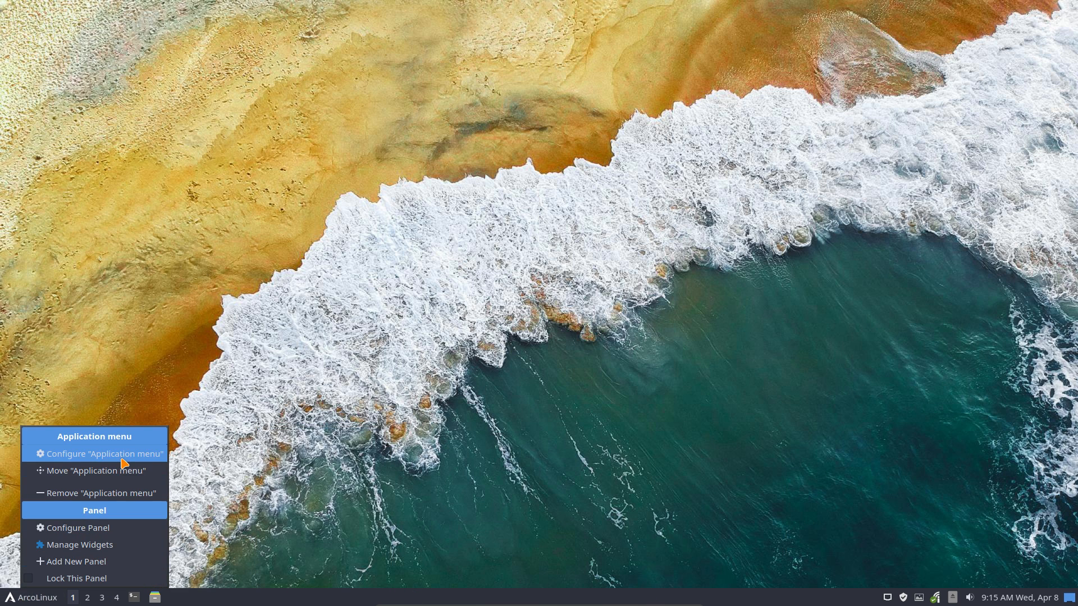
right_click(80, 601)
right_click(80, 601)
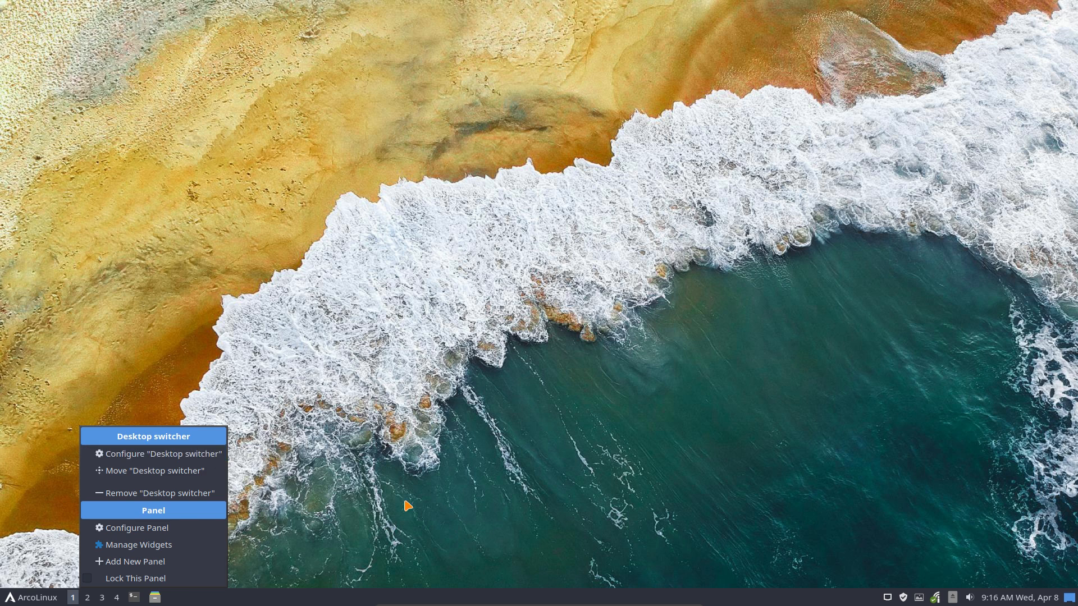
Inspect the context menus of the network applet, world clock, volume control and show desktop items, and dismiss the last one
right_click(885, 601)
right_click(886, 598)
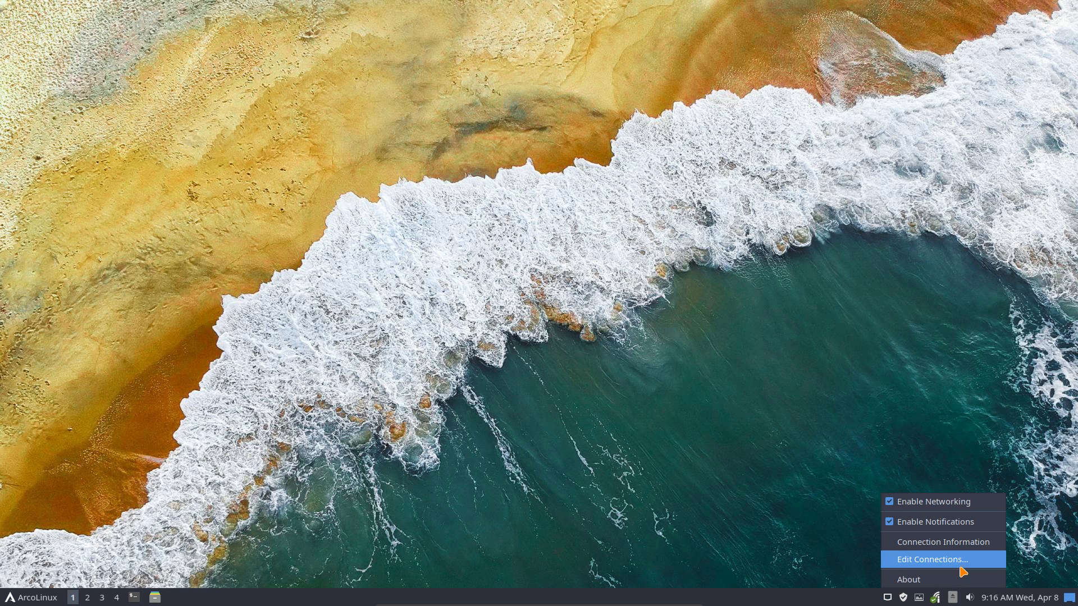
right_click(982, 601)
right_click(985, 602)
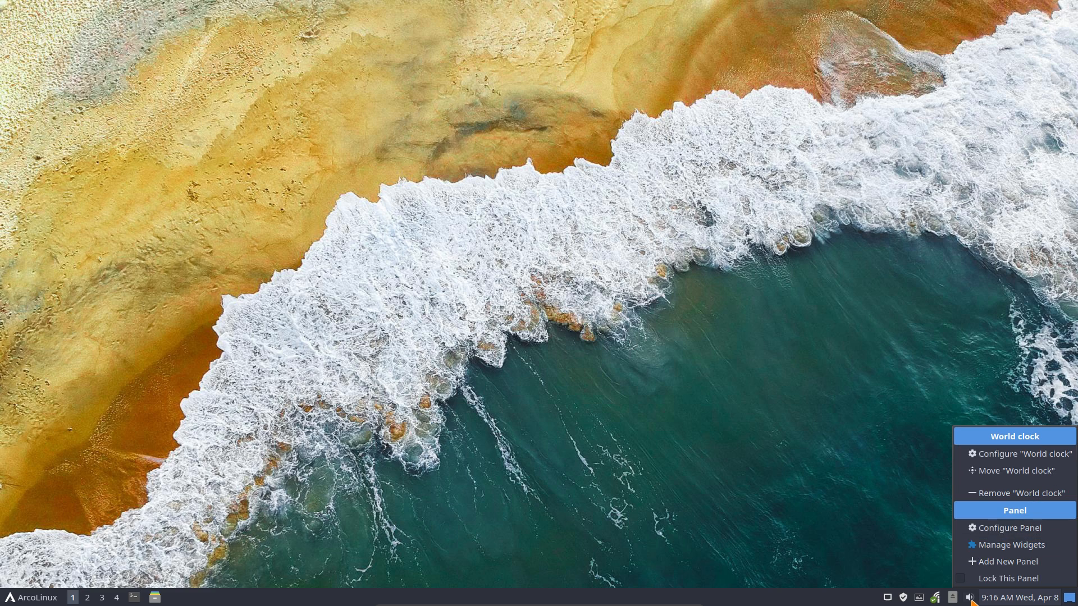
click(971, 601)
right_click(971, 601)
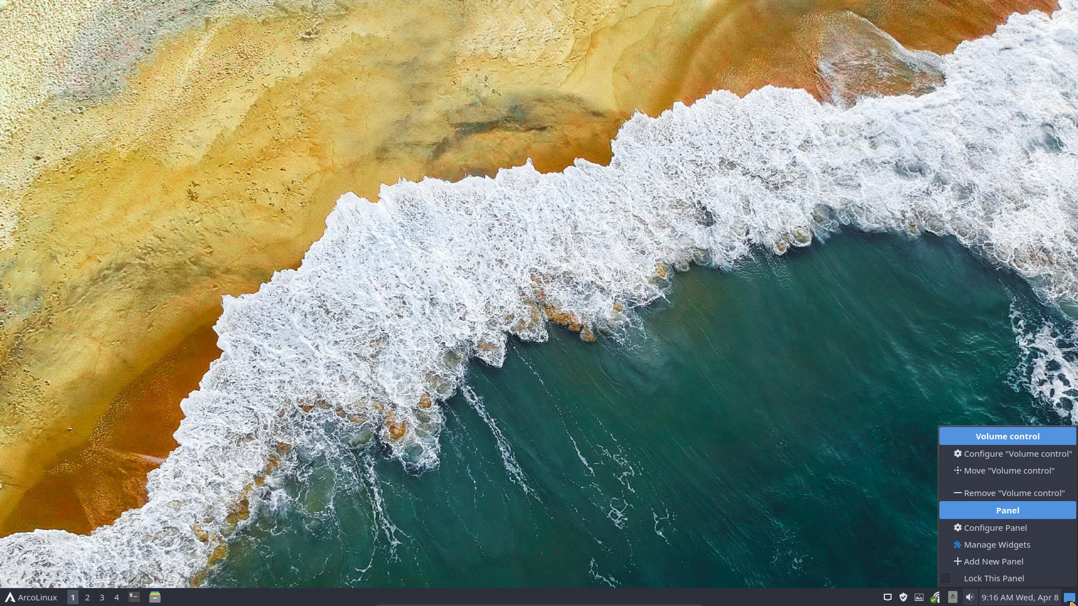
click(1070, 603)
right_click(1070, 603)
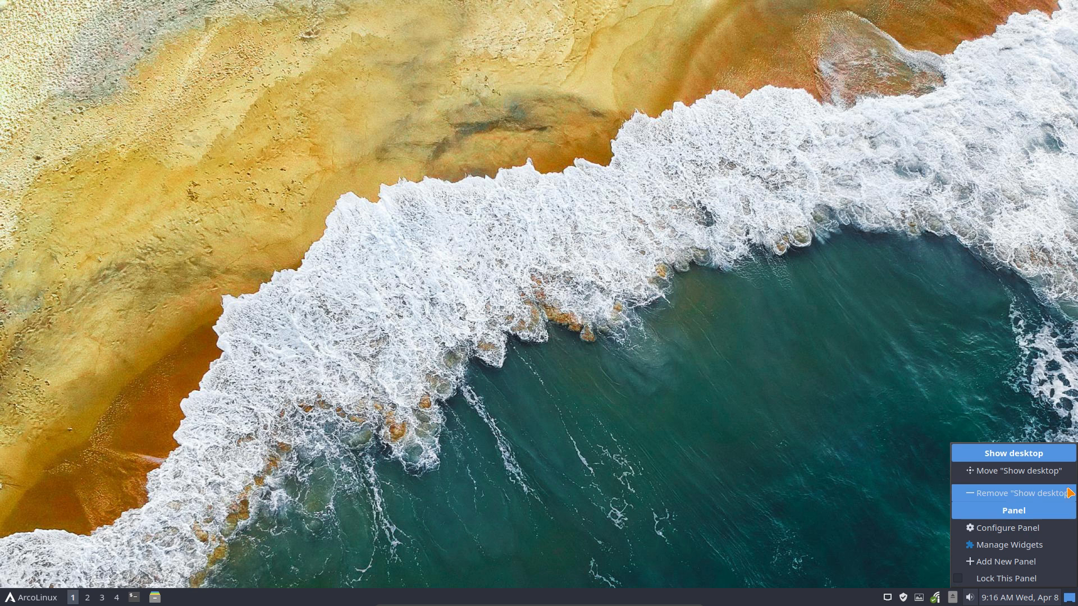
click(754, 461)
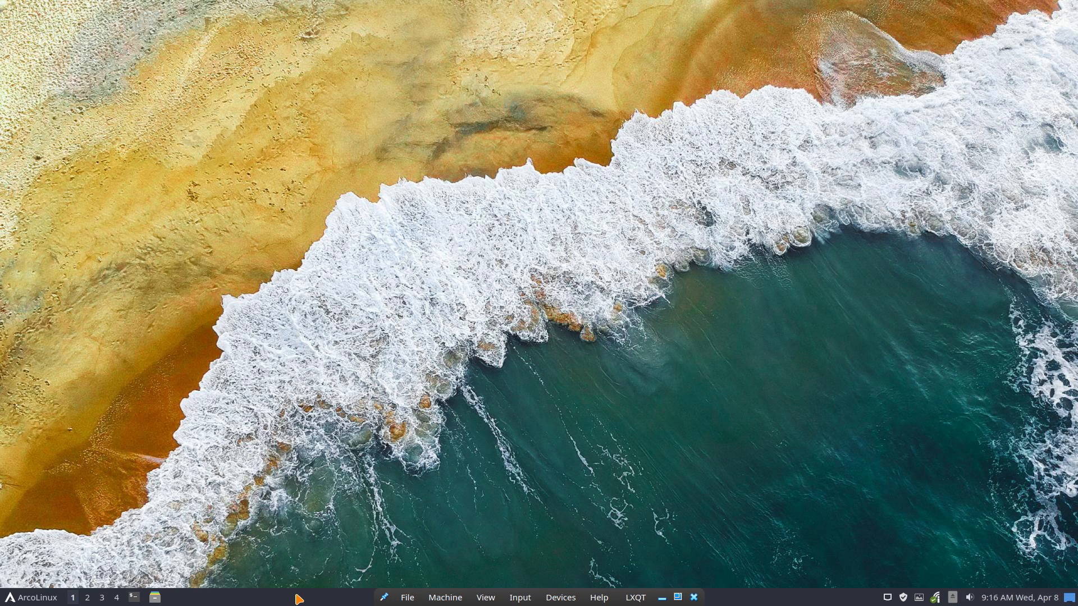
Open the panel's configuration and shorten the panel length to 89 %
right_click(273, 600)
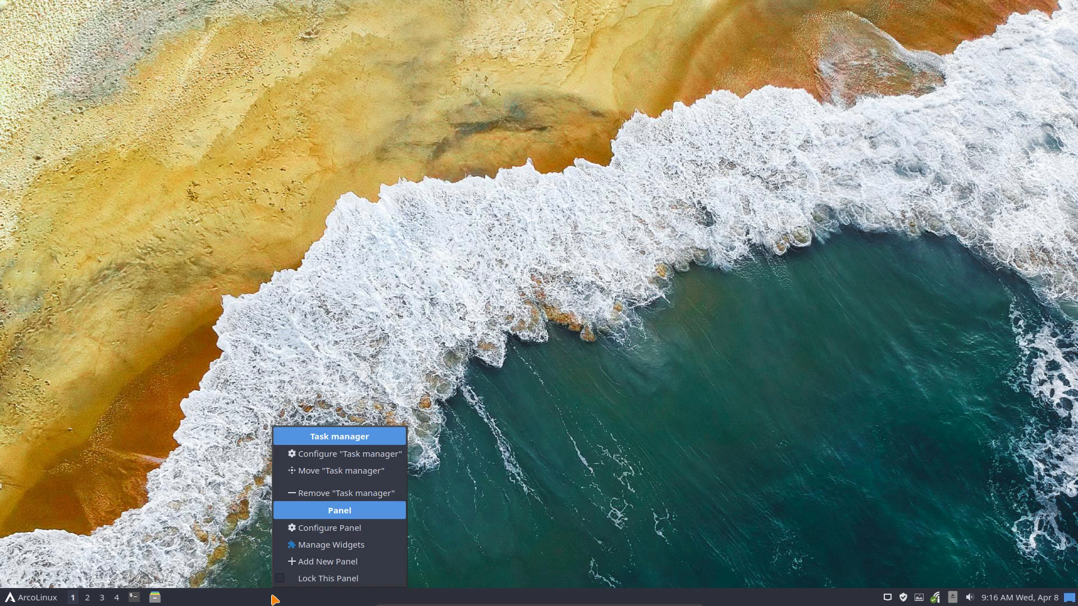
click(331, 528)
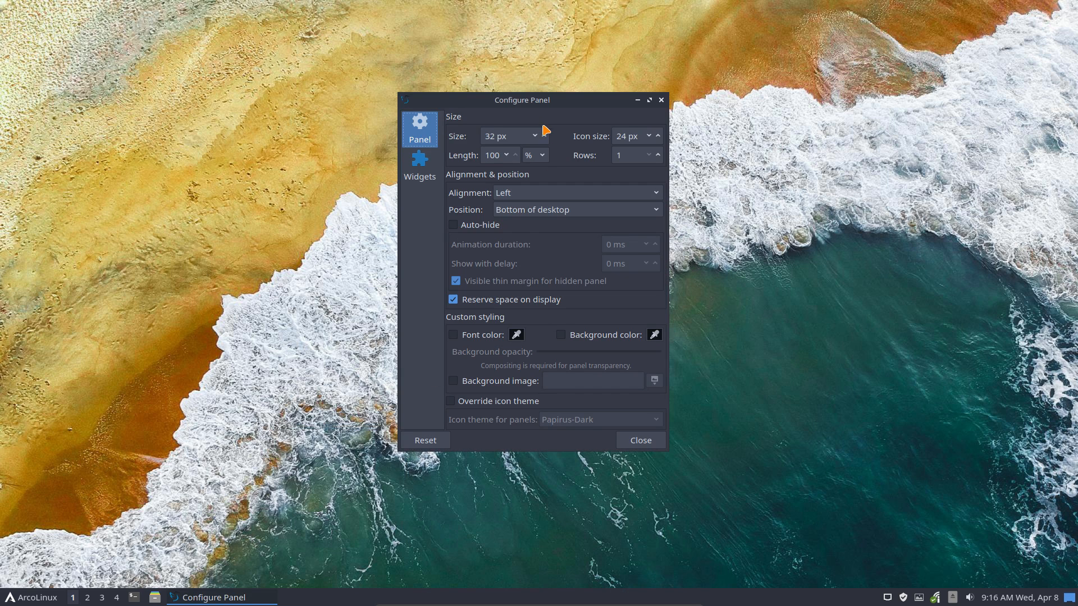
drag(541, 100, 382, 184)
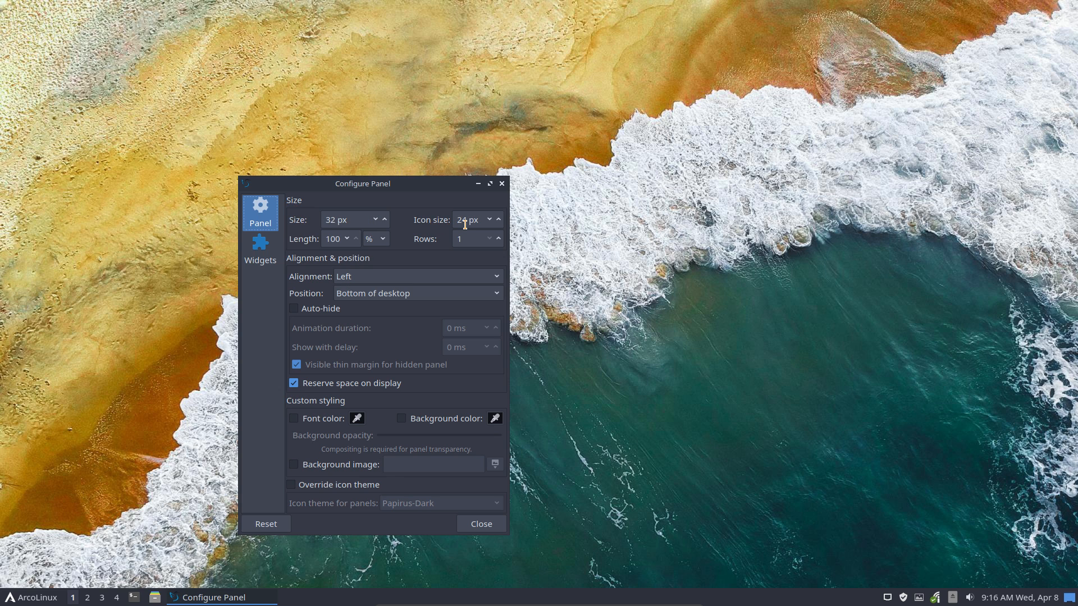
click(348, 238)
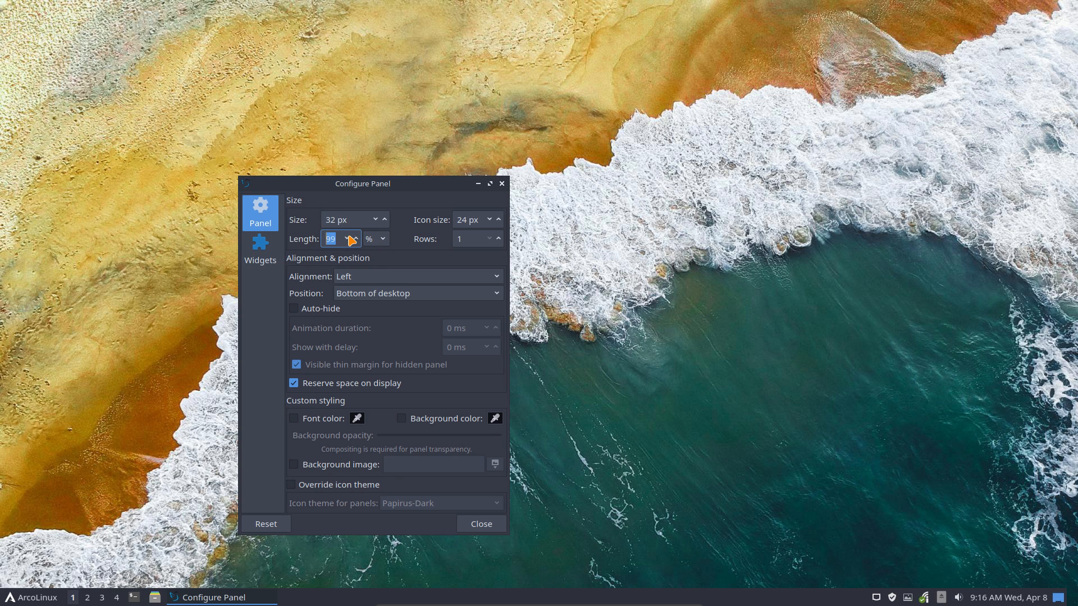
scroll(349, 238, down, 6)
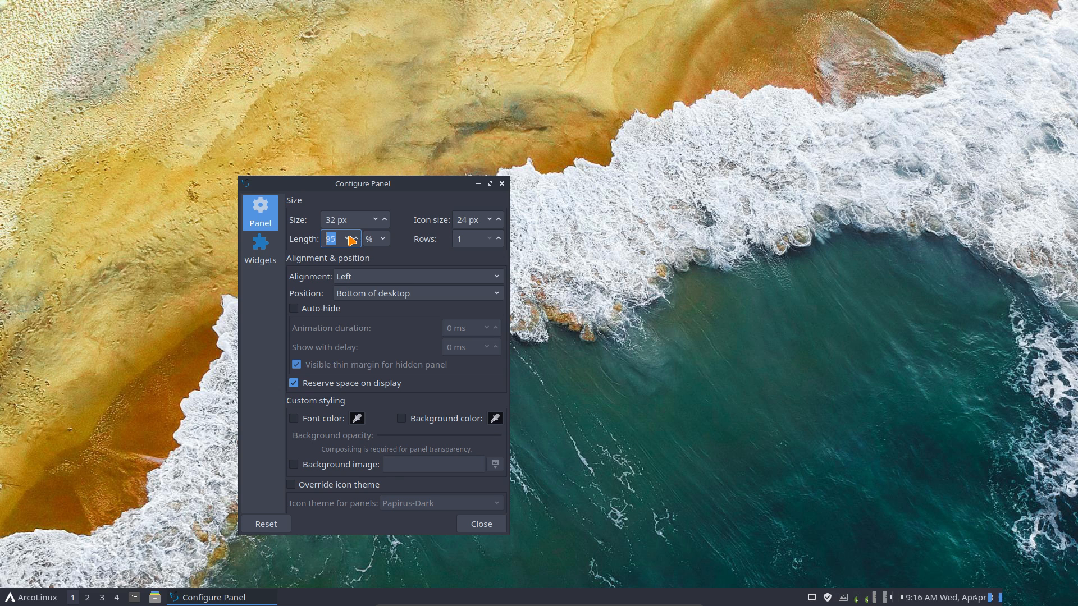
scroll(352, 240, down, 2)
scroll(351, 240, down, 2)
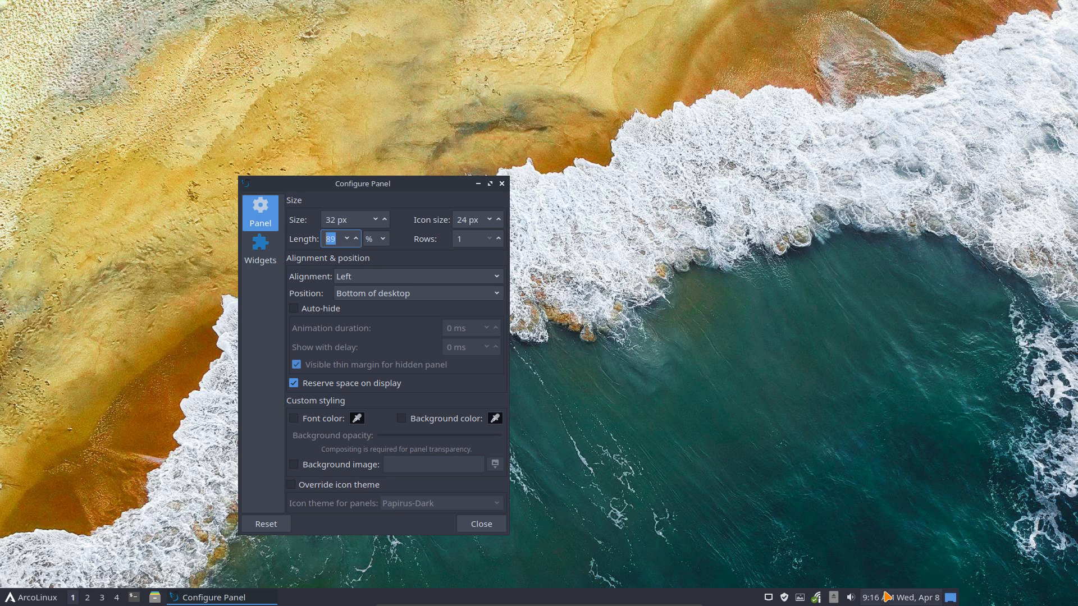
Align the panel to the center and position it at the top of the desktop
click(391, 283)
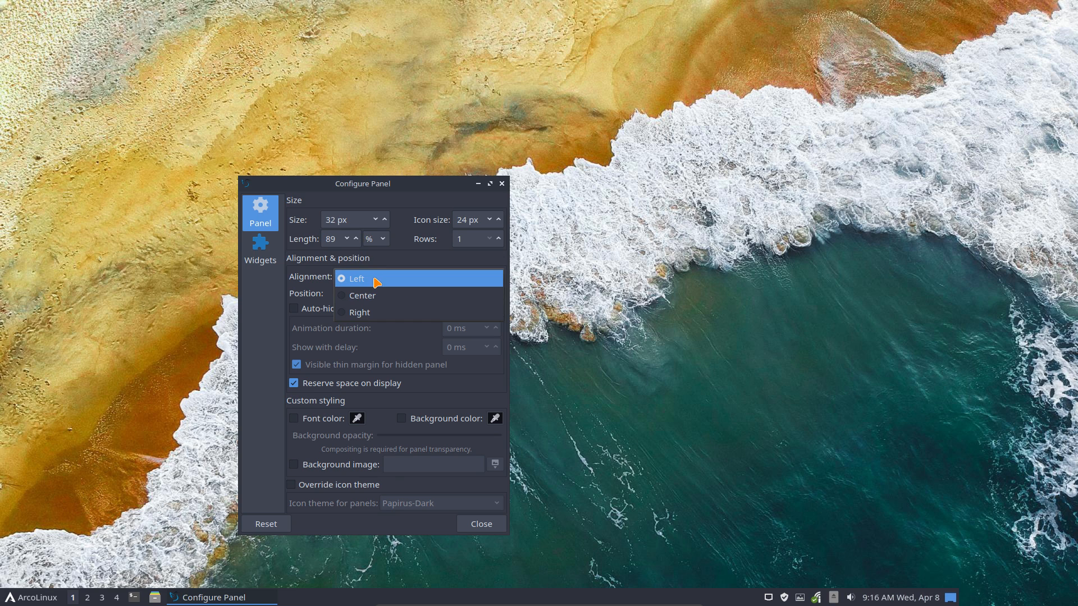
click(375, 296)
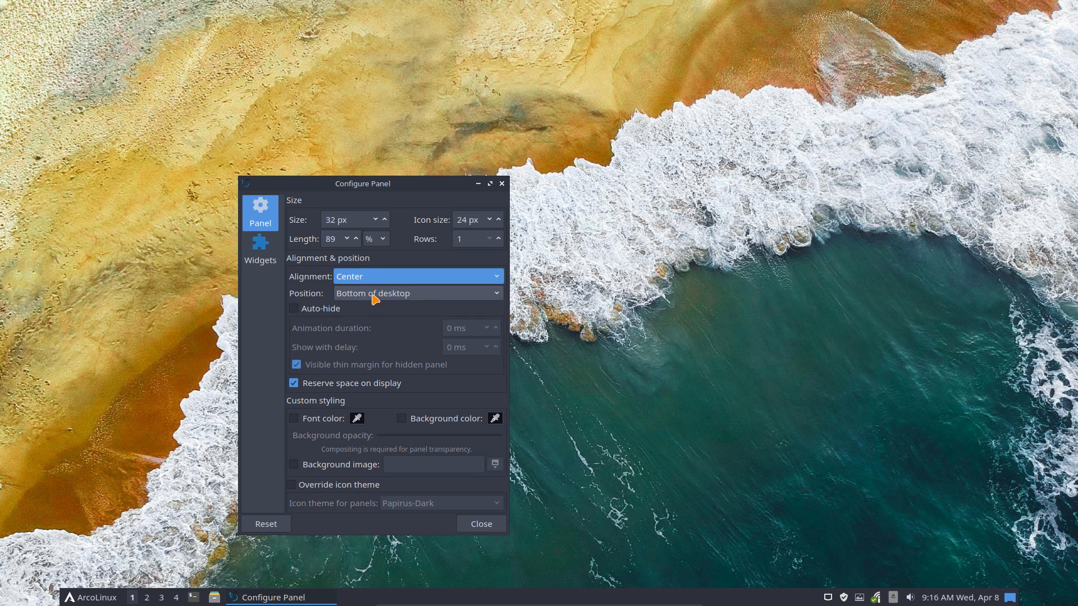
click(375, 298)
click(387, 243)
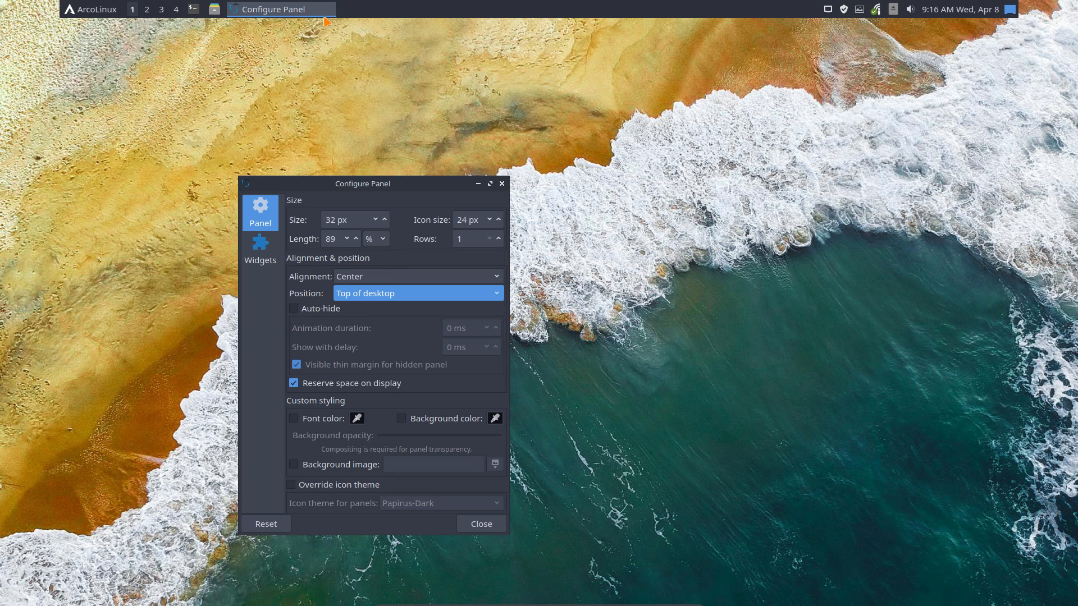
Set the panel length to 60 %, keeping percent as the unit
click(385, 242)
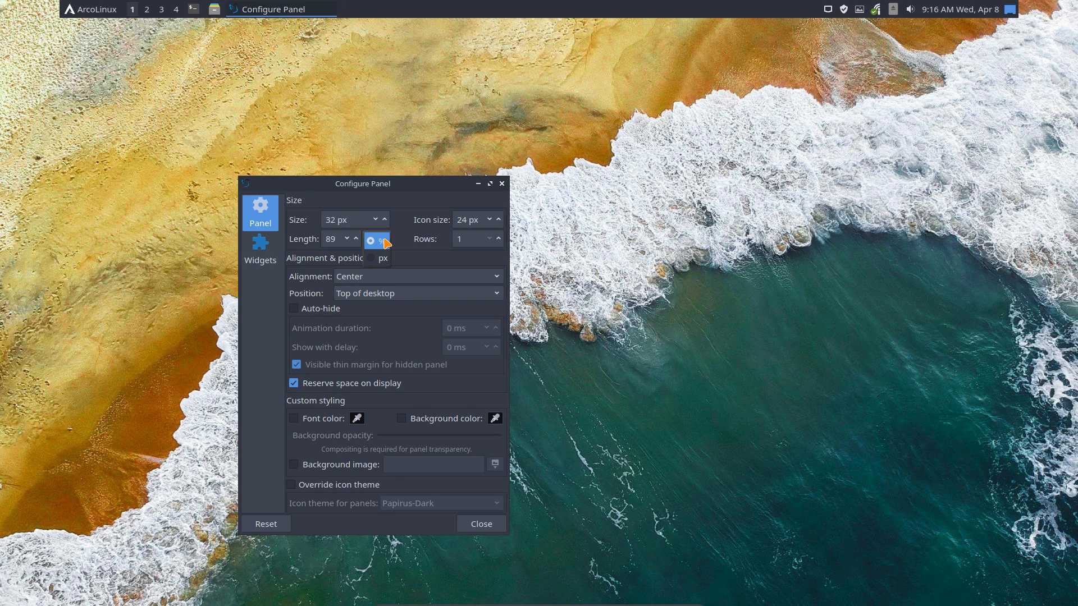
click(357, 239)
click(357, 238)
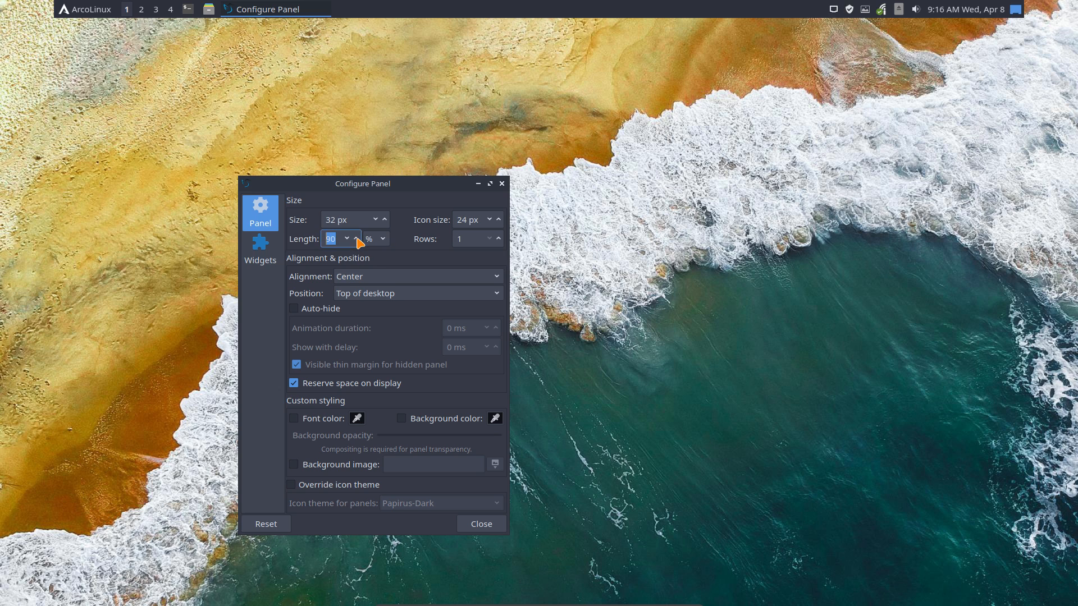
click(357, 238)
click(357, 239)
click(357, 238)
click(347, 239)
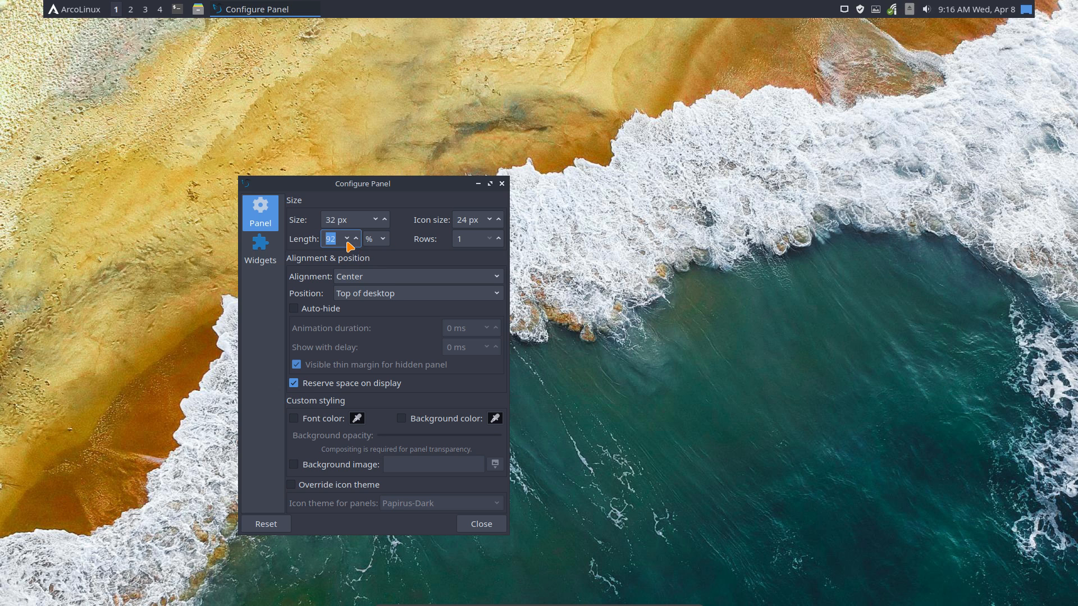
click(347, 239)
click(346, 240)
click(347, 240)
click(347, 240)
click(347, 239)
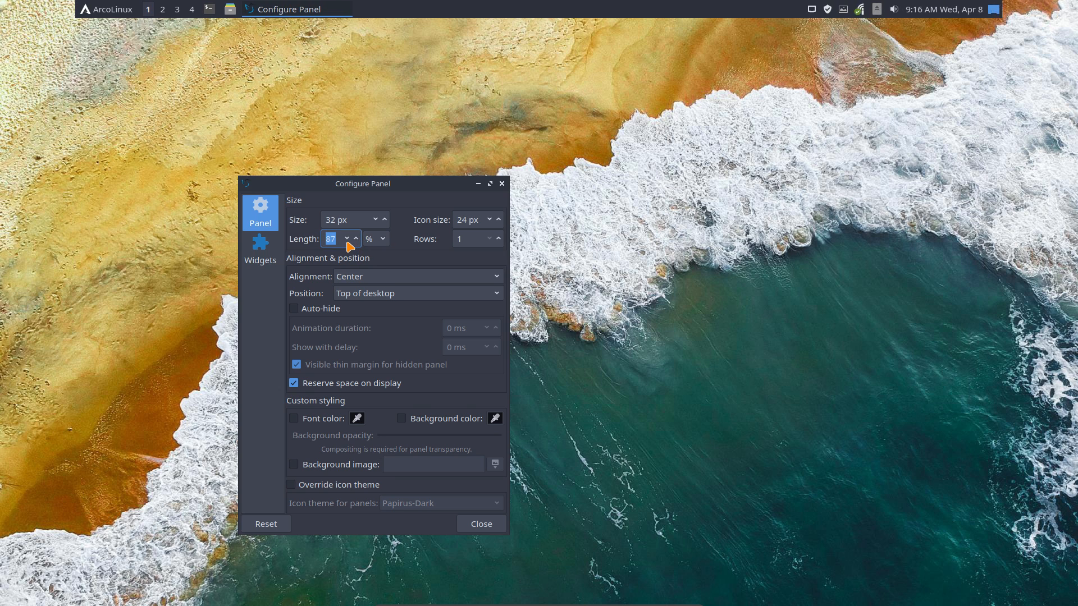
click(347, 239)
click(347, 240)
click(347, 240)
click(347, 240)
click(347, 240)
click(347, 240)
click(347, 240)
click(347, 239)
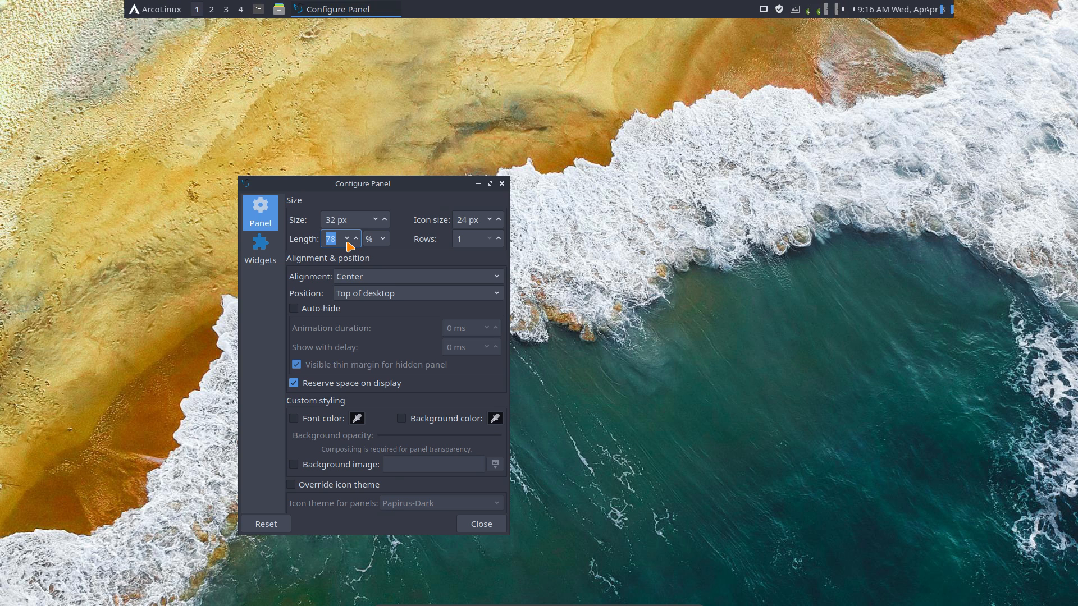
click(346, 240)
click(347, 240)
click(347, 240)
click(347, 240)
click(346, 240)
click(347, 240)
click(347, 240)
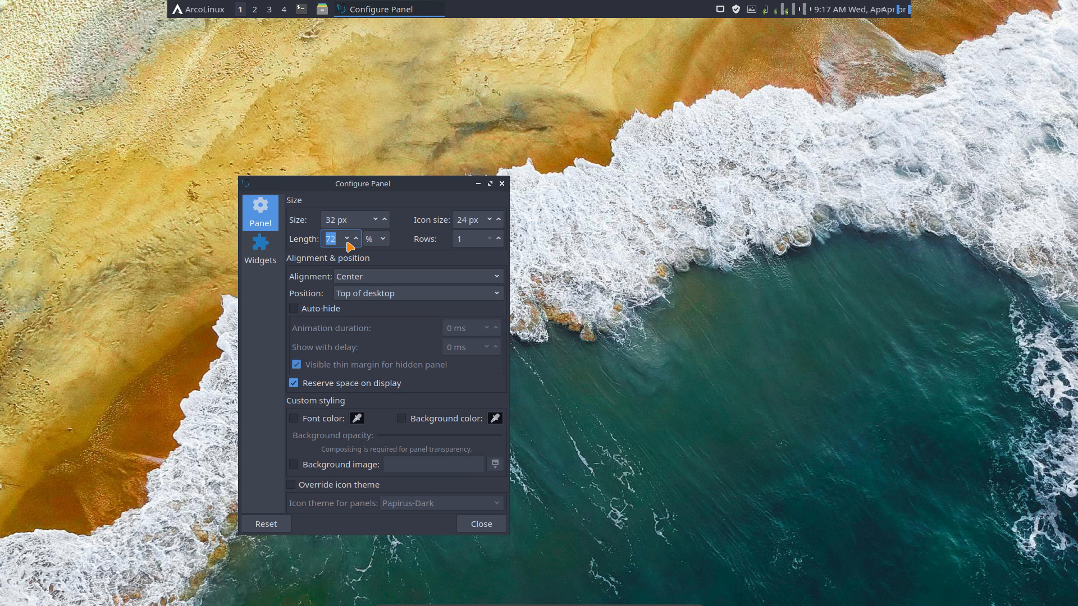
click(347, 239)
click(347, 240)
click(347, 239)
click(347, 240)
click(347, 240)
click(347, 240)
click(347, 239)
click(347, 240)
click(347, 240)
click(346, 240)
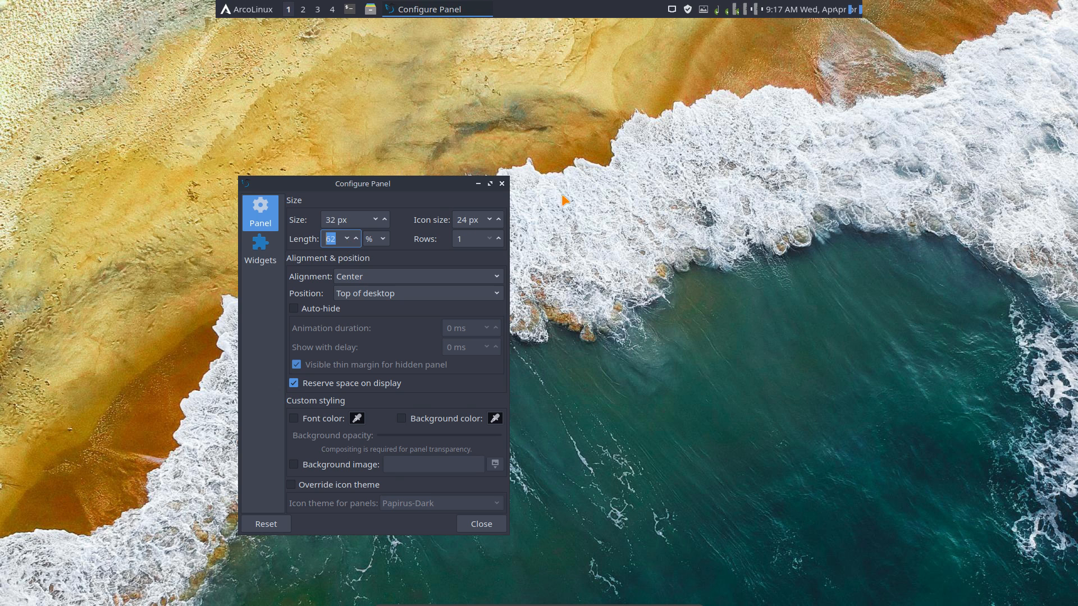
click(347, 240)
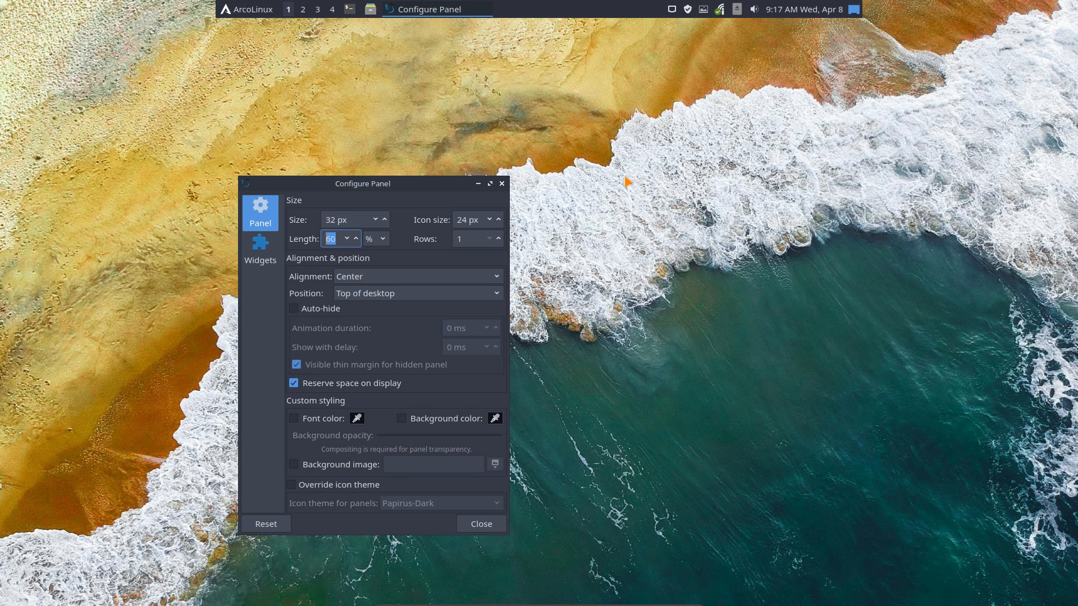
Check the ArcoLinux application menu on the shortened panel, close it, and enable auto-hide for the panel
click(260, 12)
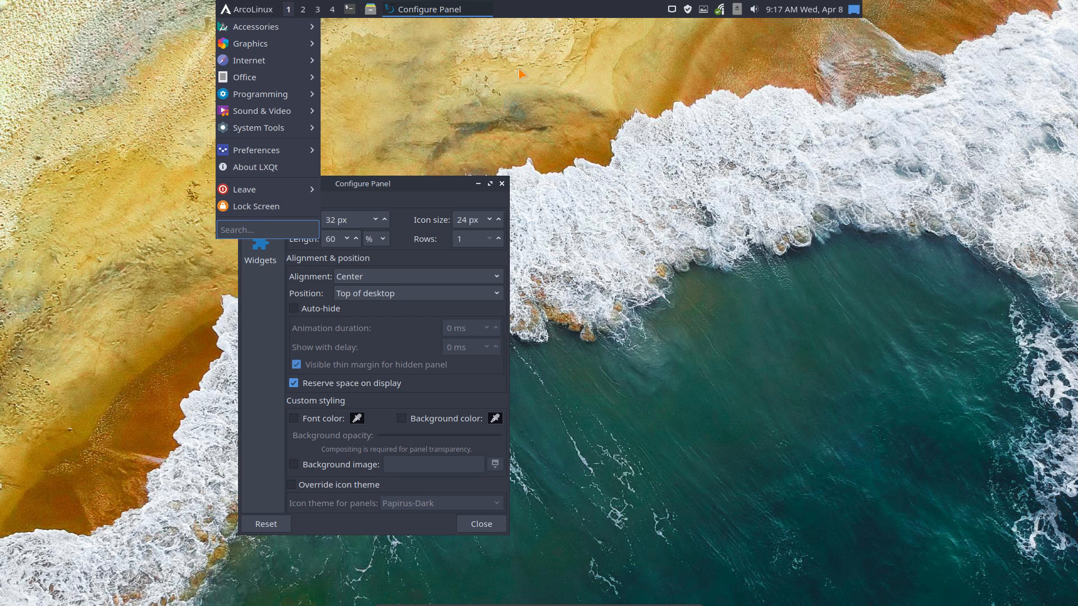
click(402, 267)
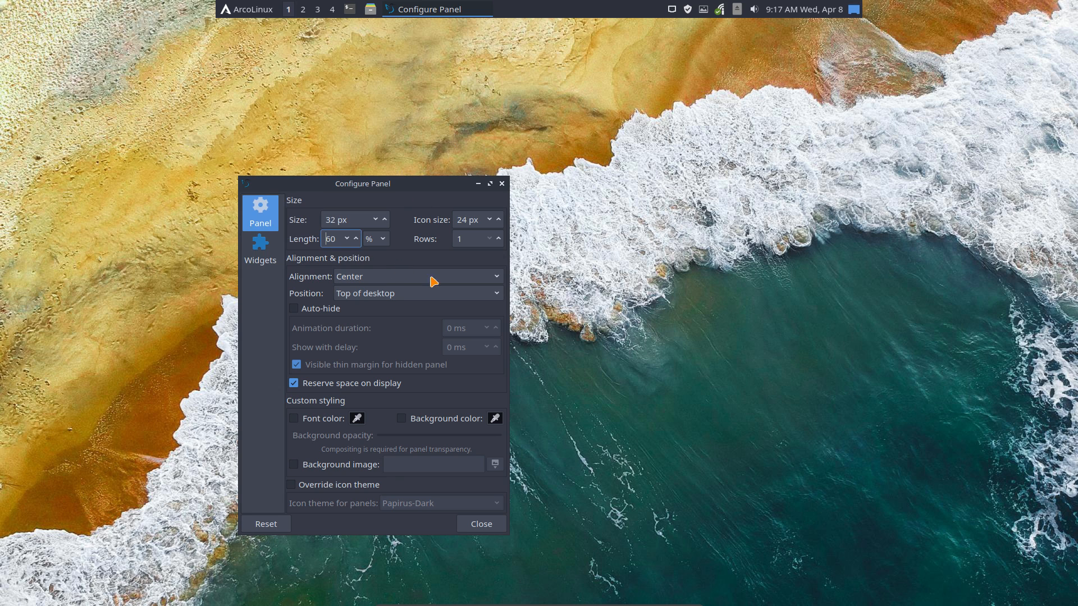
click(314, 309)
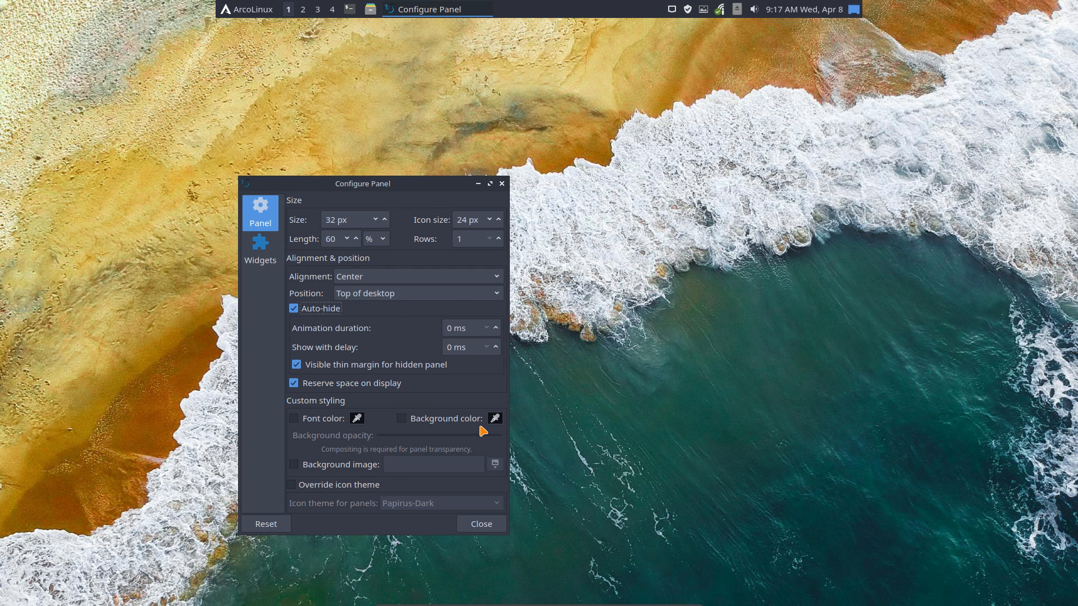
Test the panel's auto-hide by opening a terminal and moving its window up under the panel, and close the terminal
key(ctrl+alt+t)
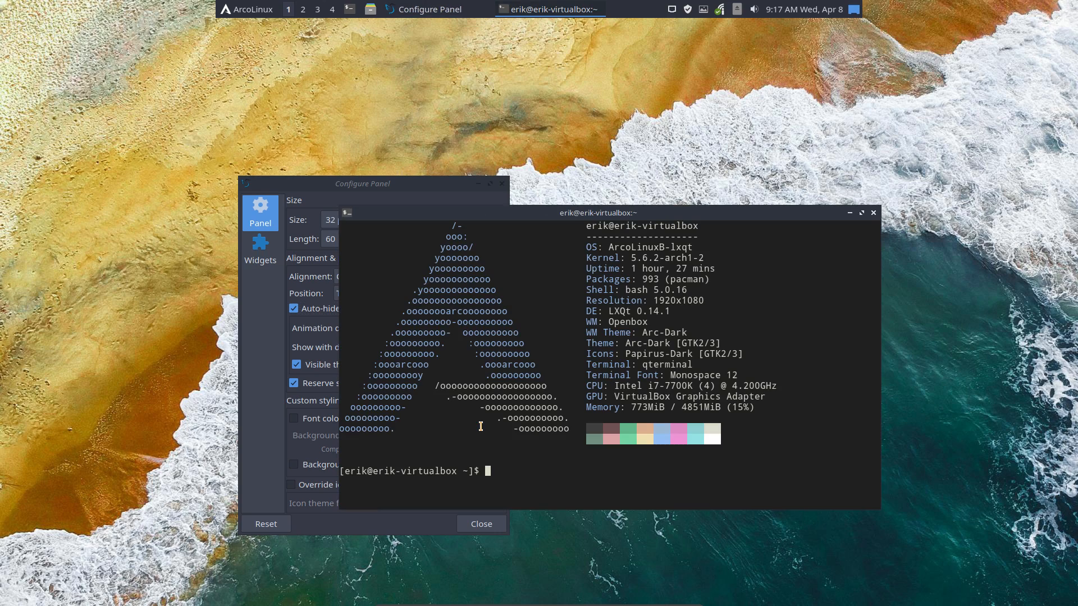
drag(690, 214, 576, 22)
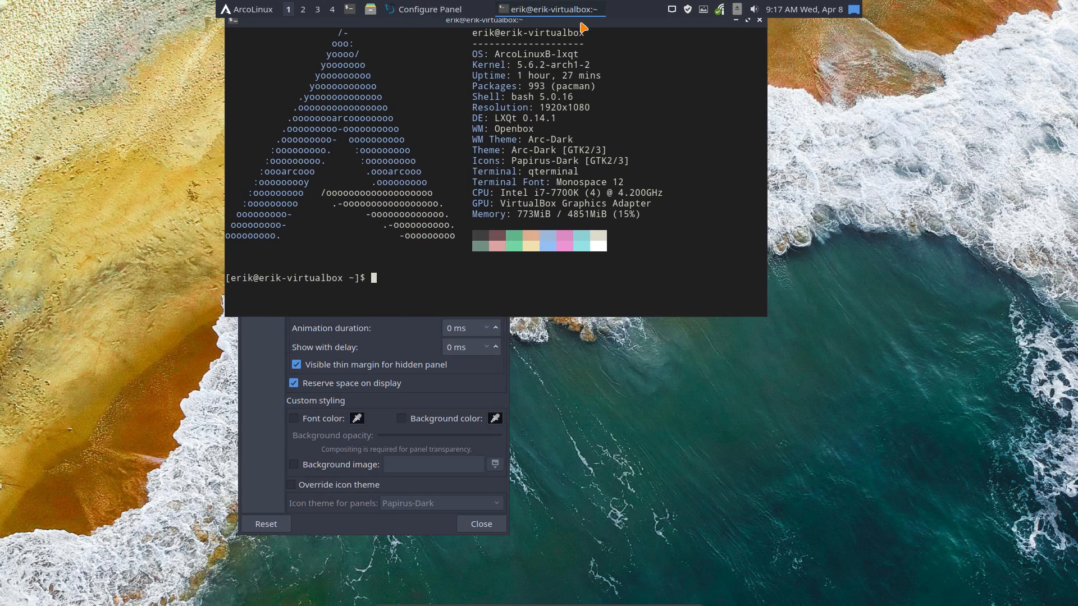
drag(445, 20, 488, 10)
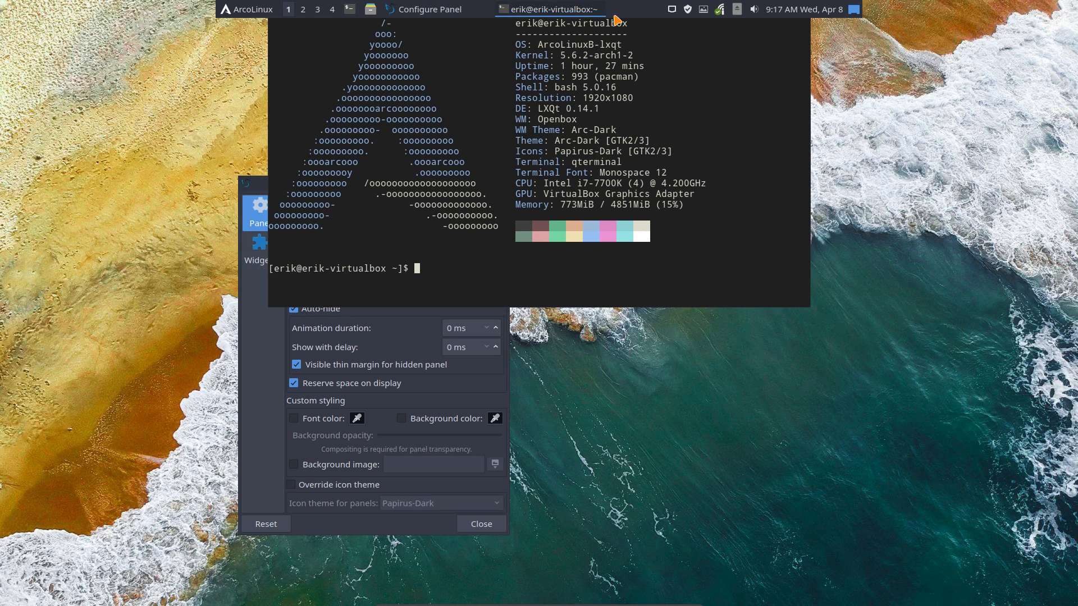
drag(600, 21, 599, 33)
key(super+q)
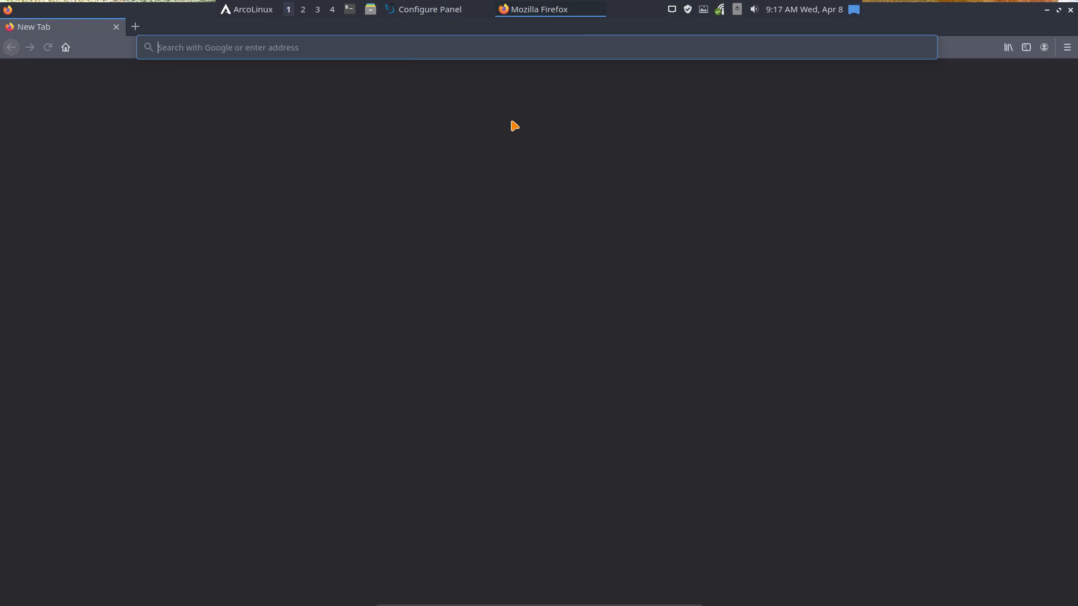
Restore the Firefox window to a smaller size, then bring up the Configure Panel dialog and move it clear of the browser
click(116, 27)
double_click(164, 11)
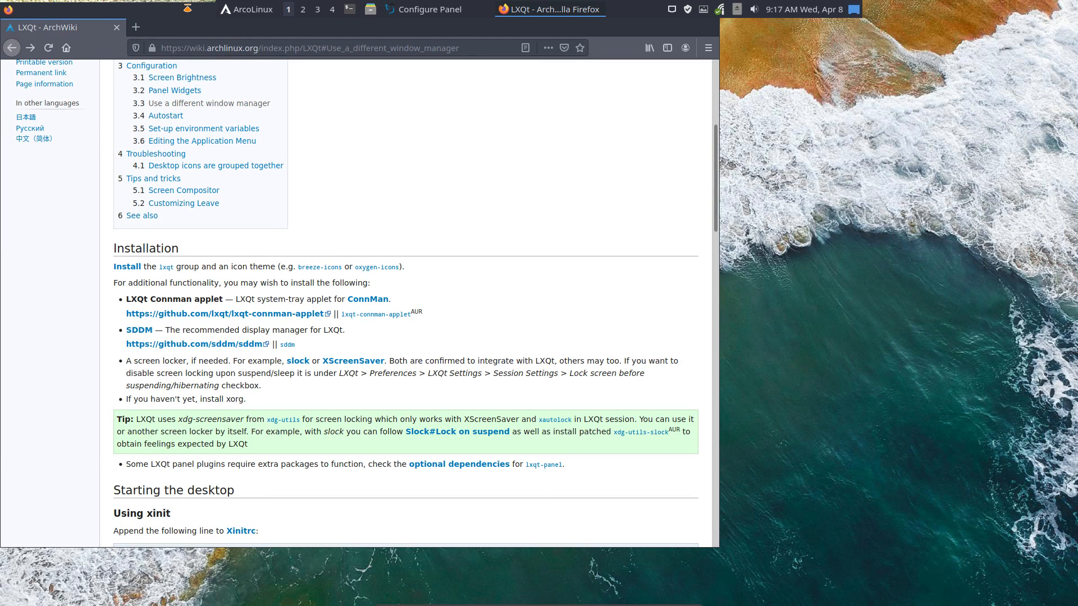
click(430, 10)
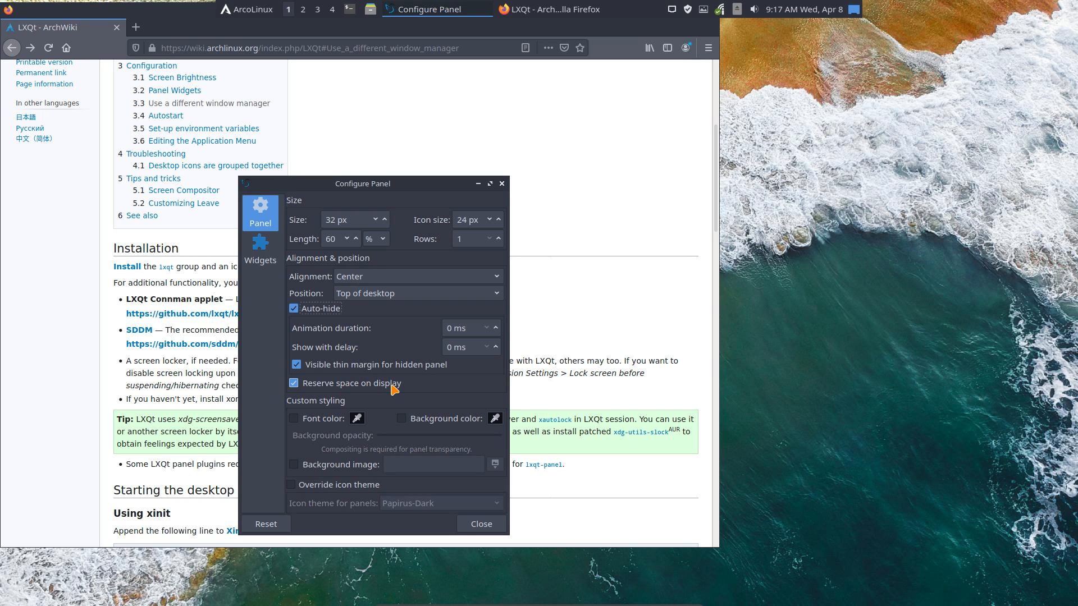
drag(408, 189, 1045, 185)
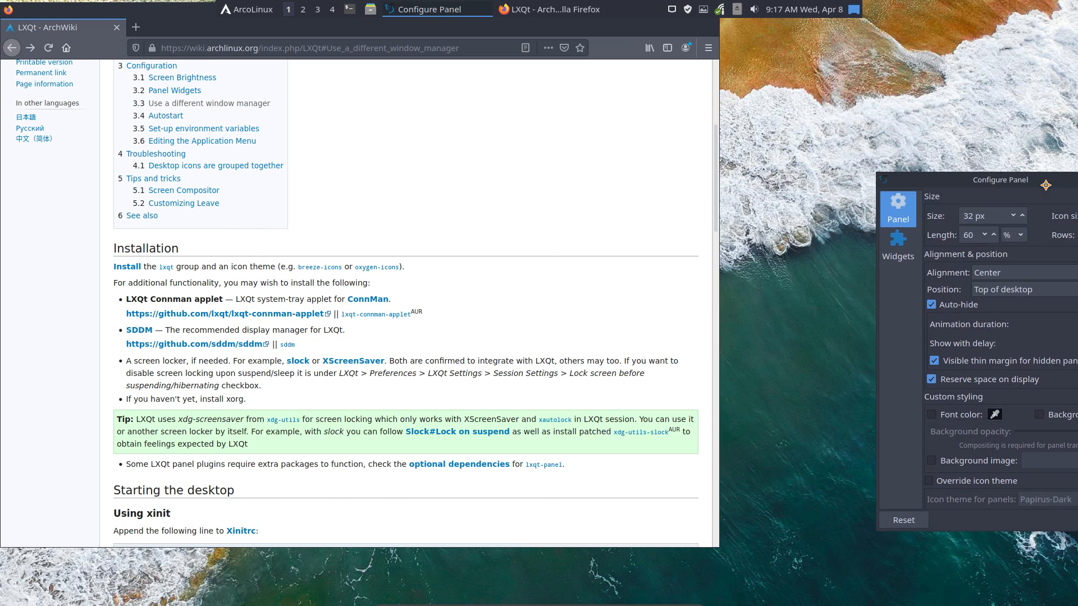
Open a new Firefox tab, maximize the window to test how the panel behaves over it, and close Firefox
click(135, 27)
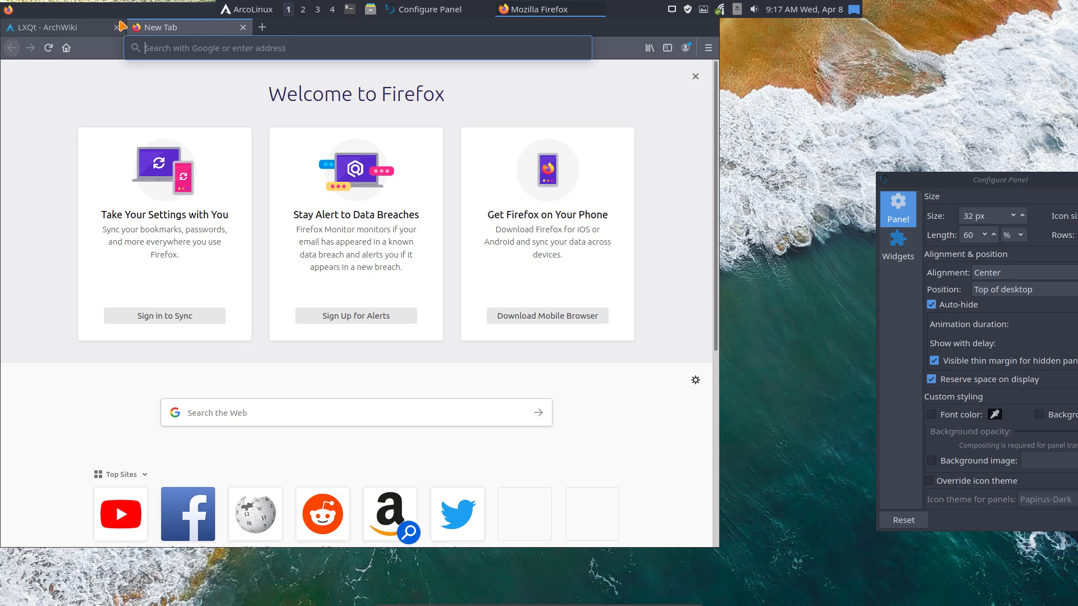
drag(132, 13, 148, 187)
double_click(287, 184)
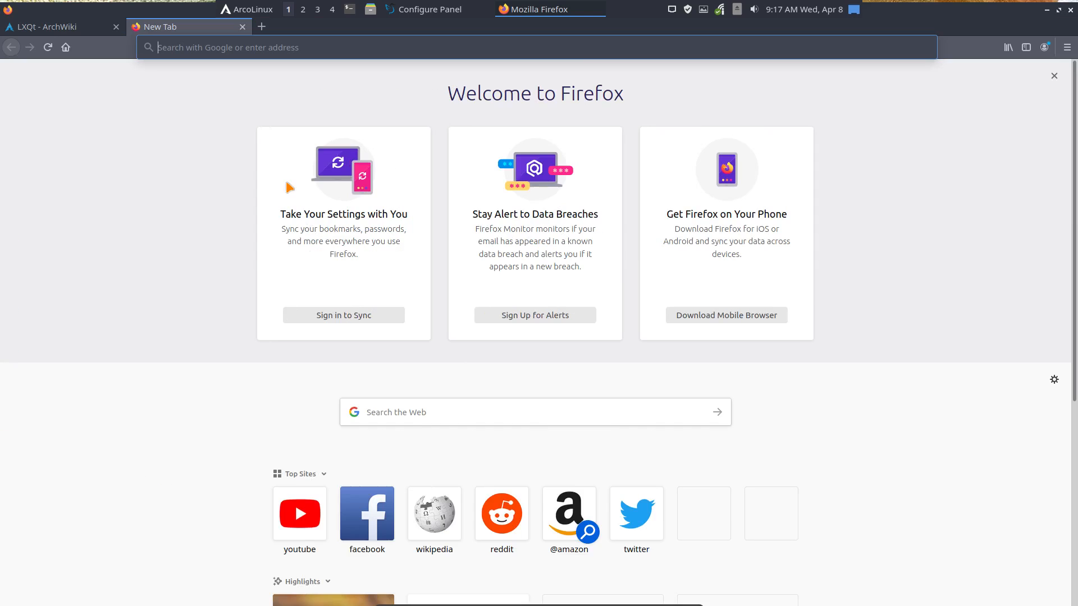
click(1070, 10)
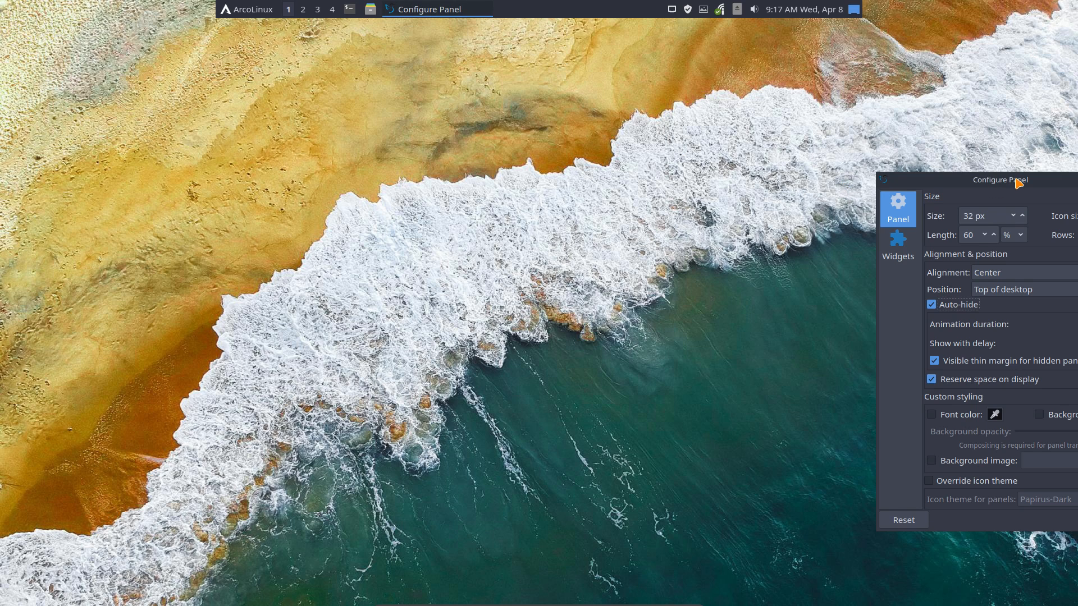
Set the auto-hide animation duration to 50 ms and the show delay to 100 ms, and close the panel configuration
drag(1012, 180, 497, 158)
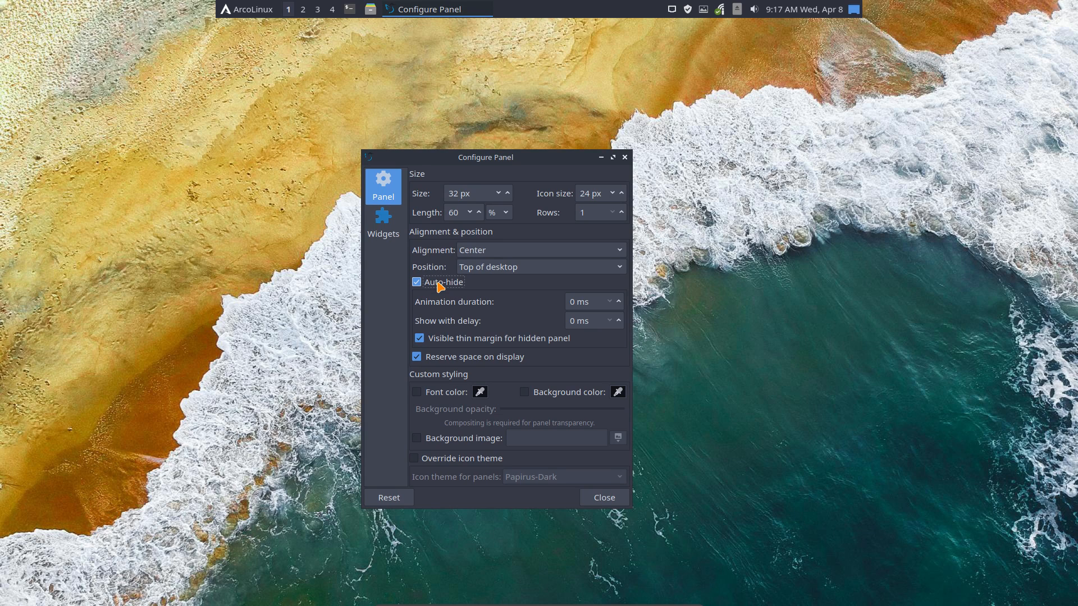
click(619, 302)
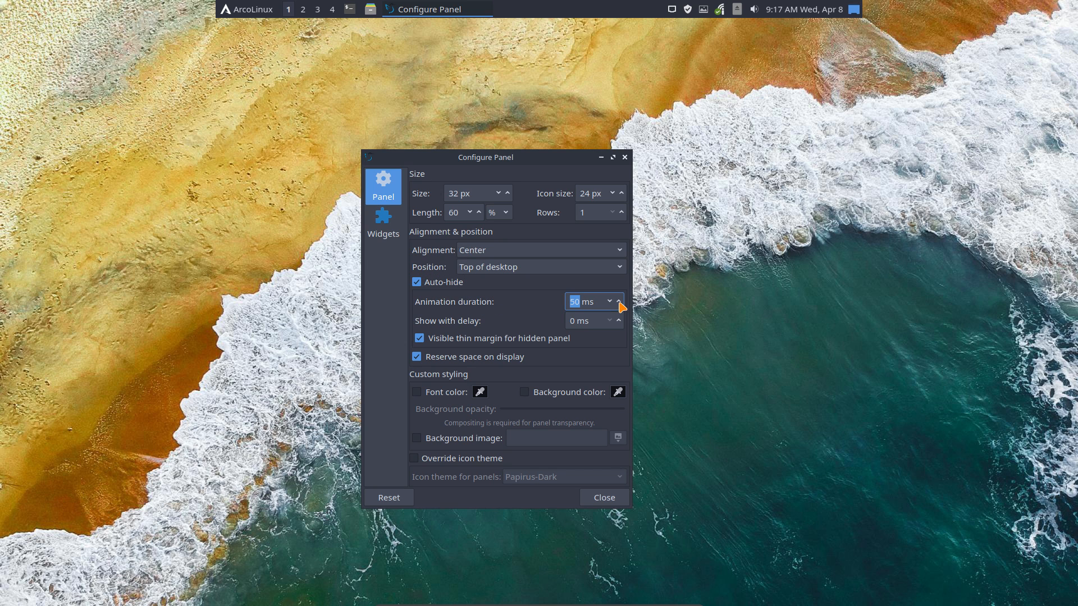
click(619, 319)
click(619, 320)
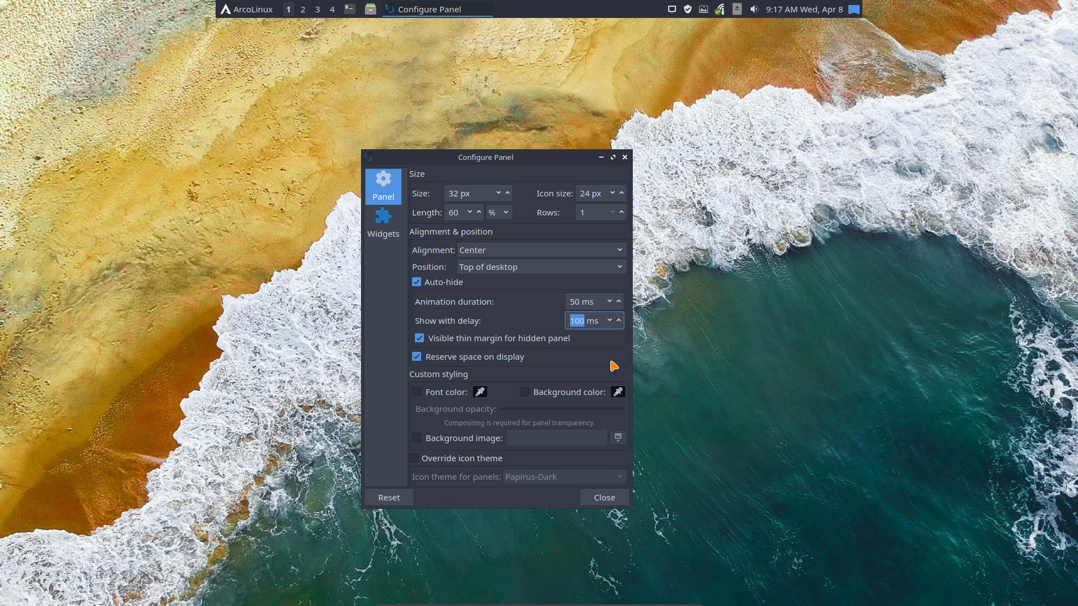
click(607, 499)
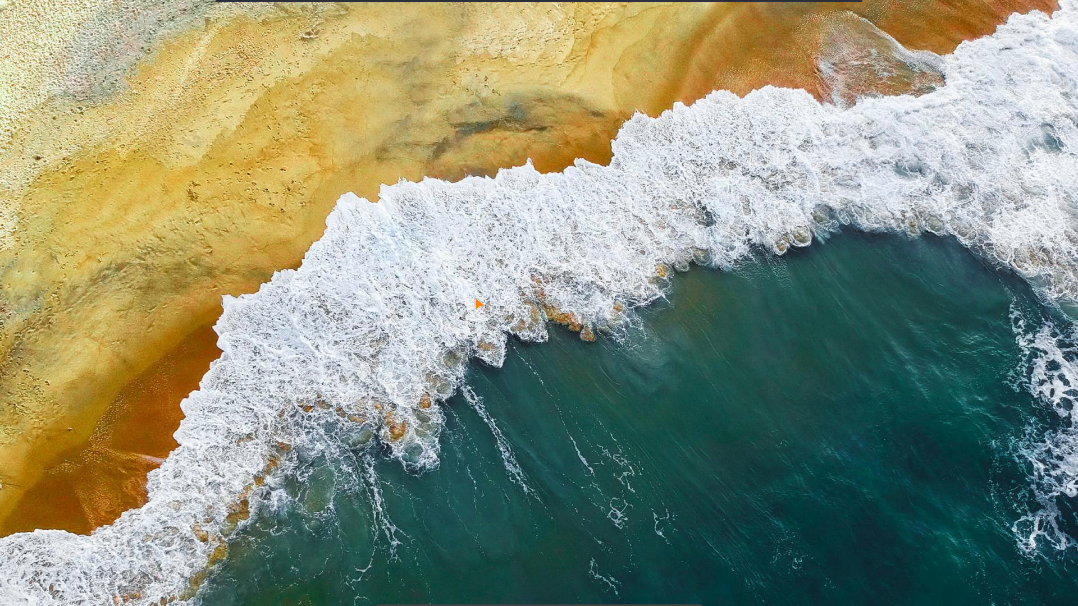
Test the delayed auto-hide with a terminal window under the panel, close the terminal, and reveal the panel again
key(ctrl+alt+t)
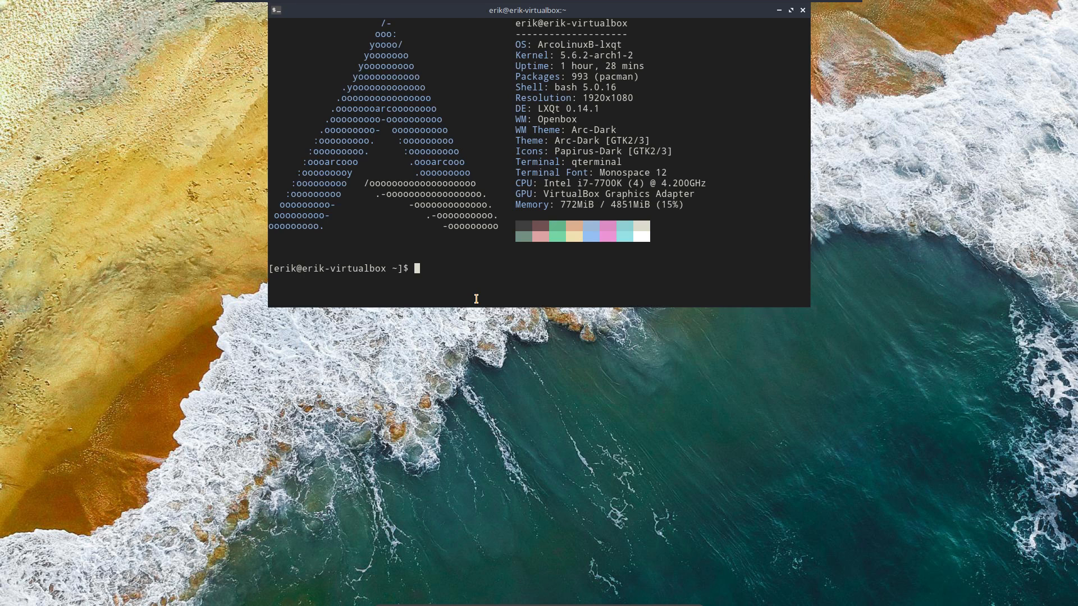
mouse_move(535, 12)
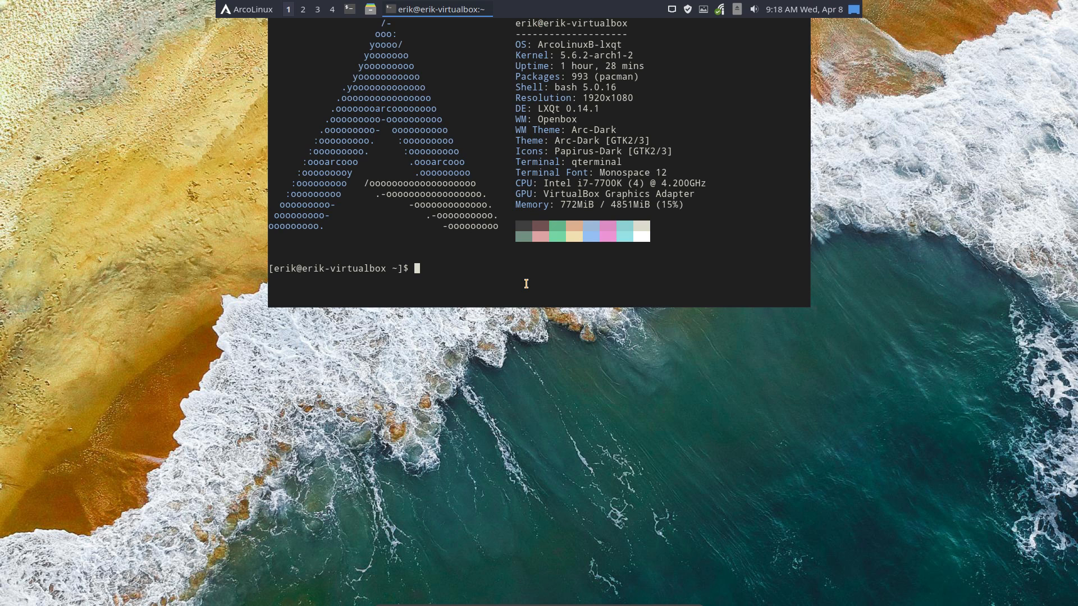
drag(553, 17, 528, 189)
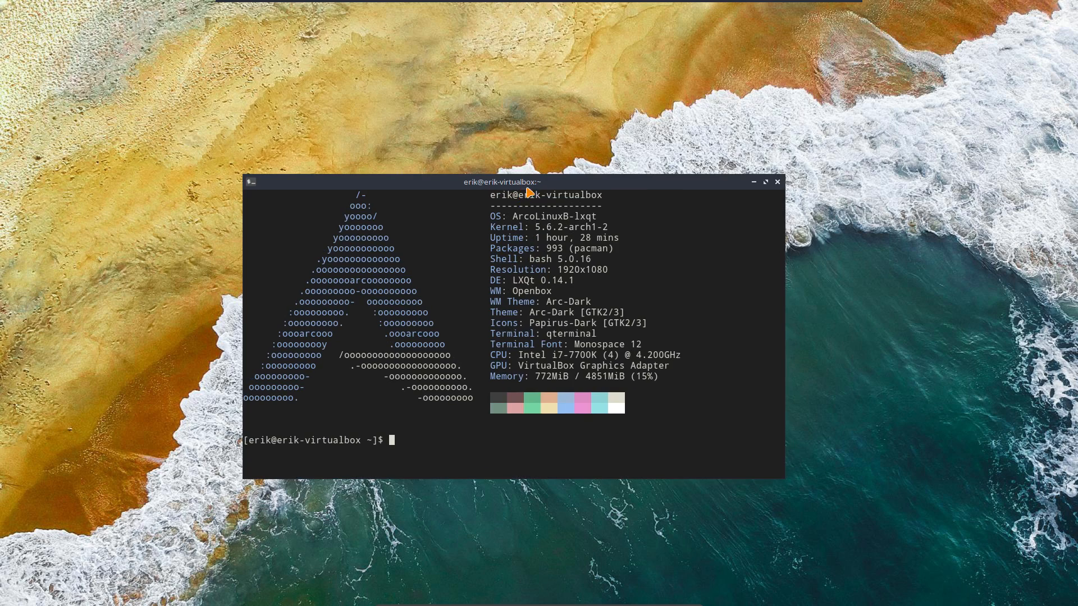
click(778, 181)
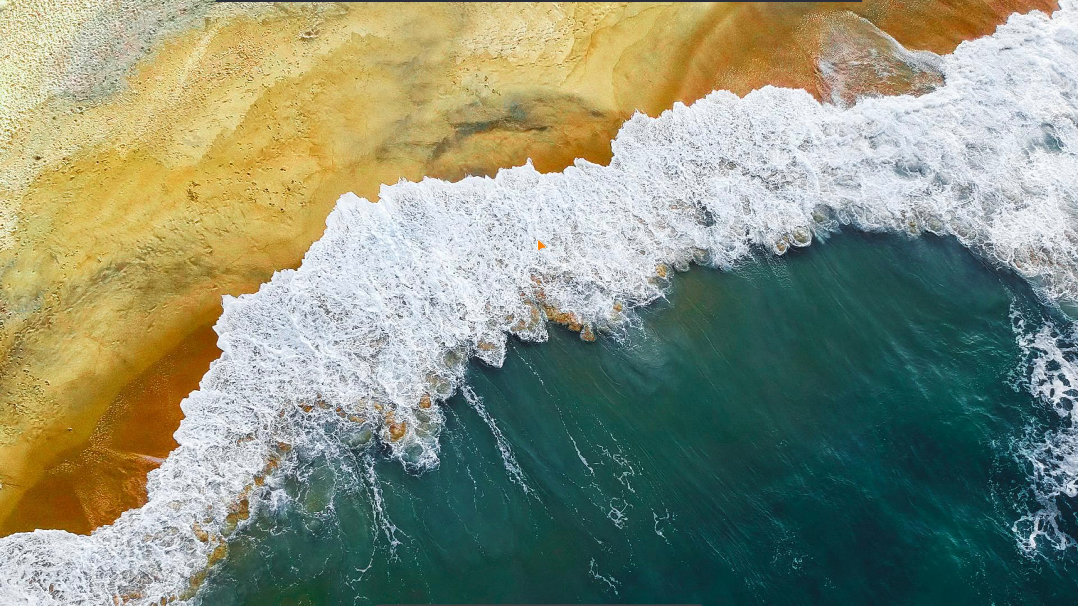
mouse_move(797, 1)
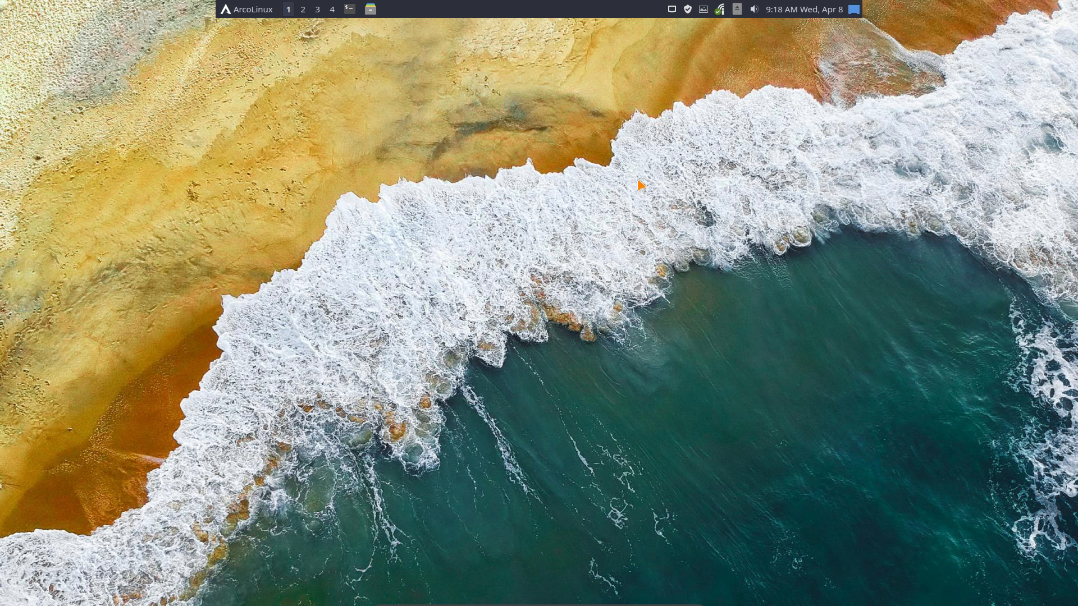
Switch the desktop wallpaper to the blue galaxy image and reopen the panel configuration, moving its dialog aside
scroll(703, 10, down, 1)
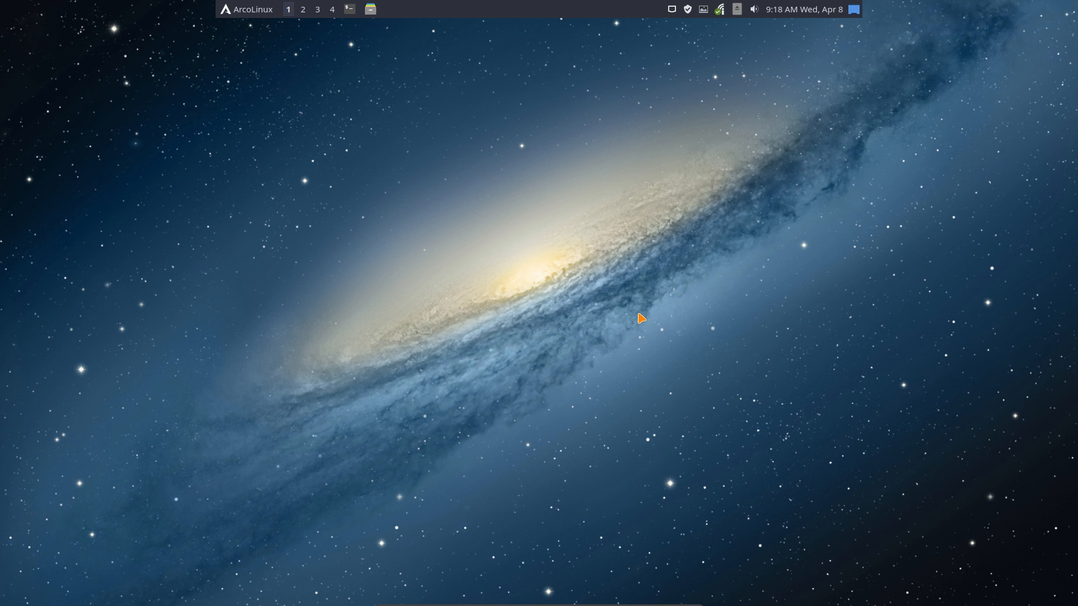
click(240, 11)
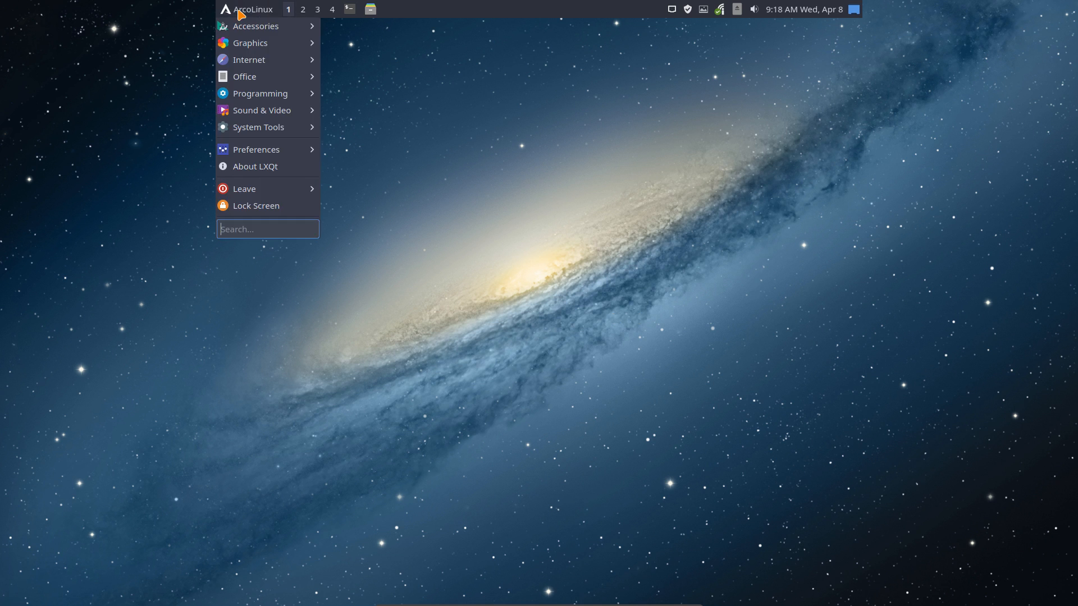
click(469, 7)
right_click(469, 8)
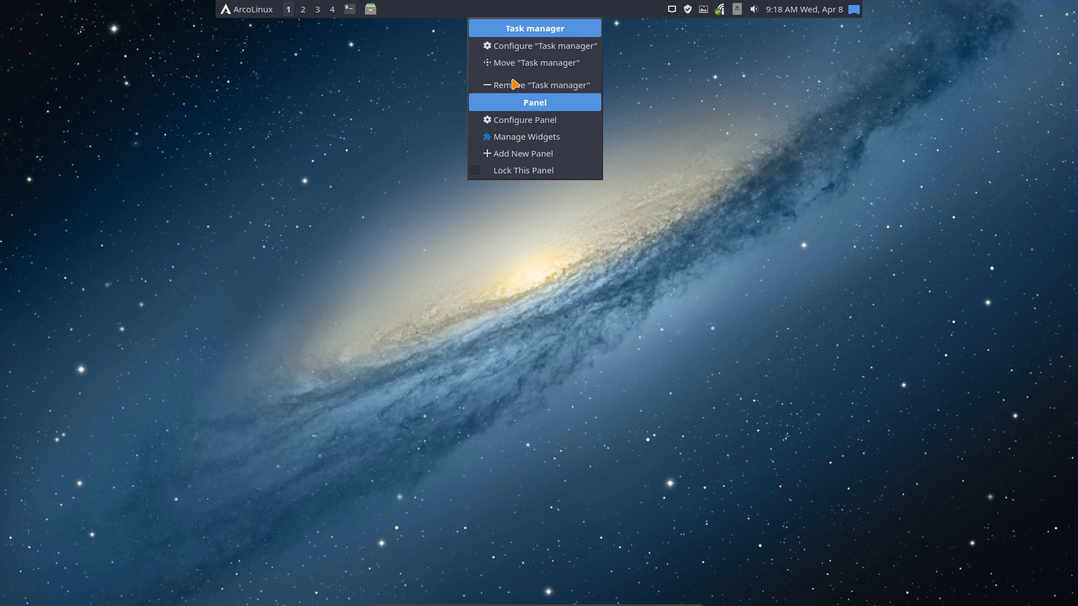
click(542, 119)
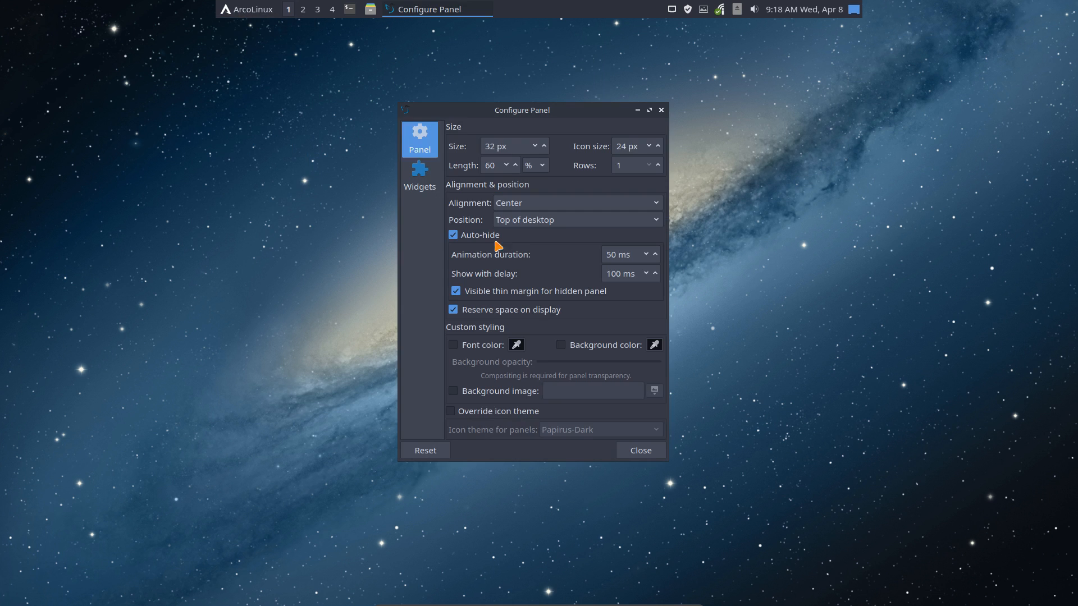
drag(572, 117, 361, 148)
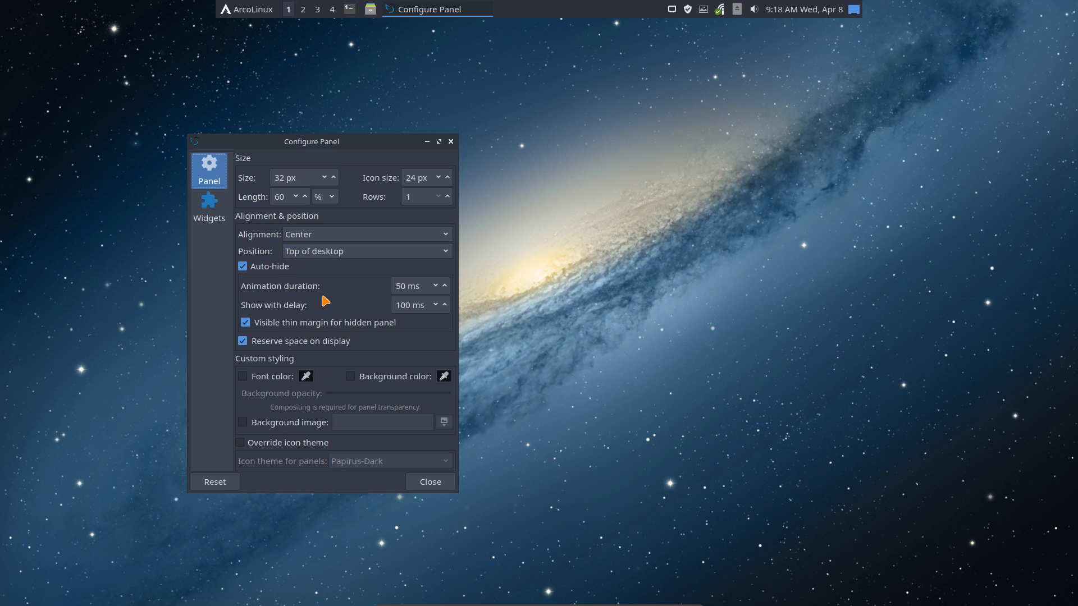
Enable a custom panel font color, set it to white, and switch the option off and on to compare
click(275, 381)
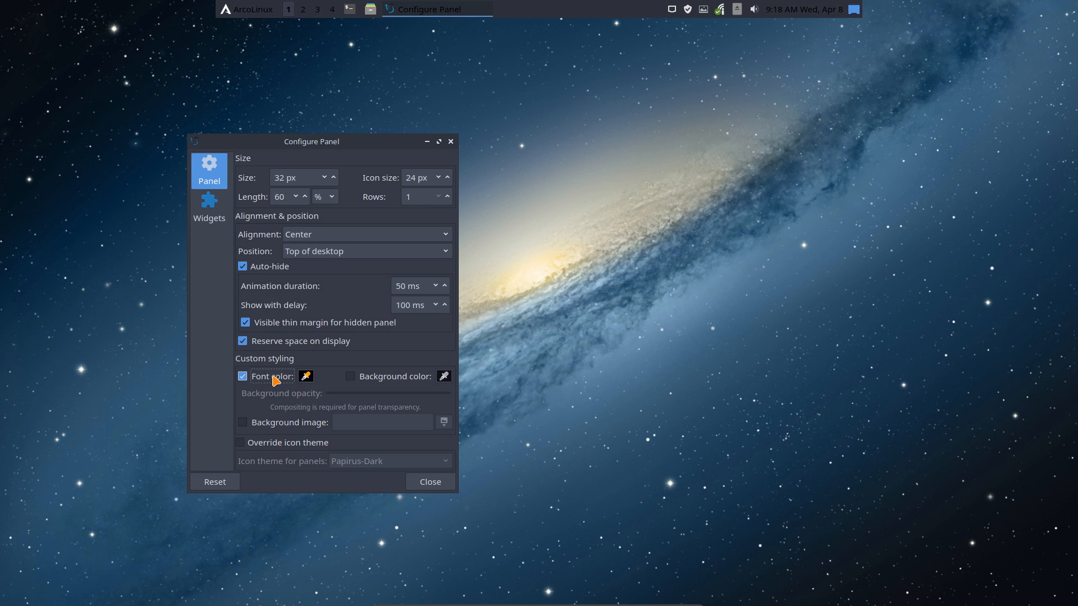
click(275, 381)
click(306, 376)
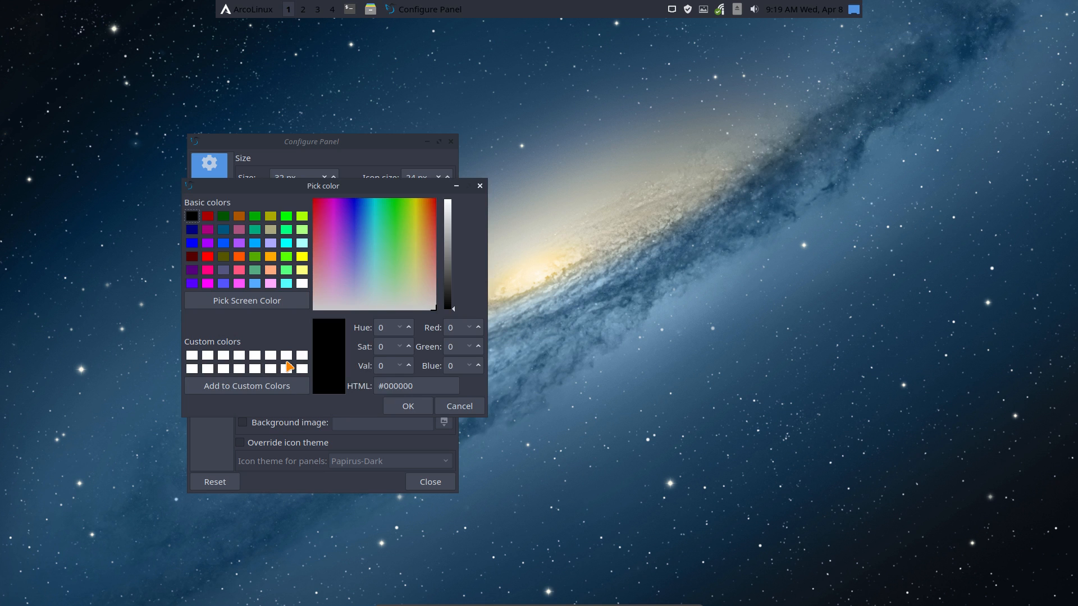
click(287, 361)
click(408, 406)
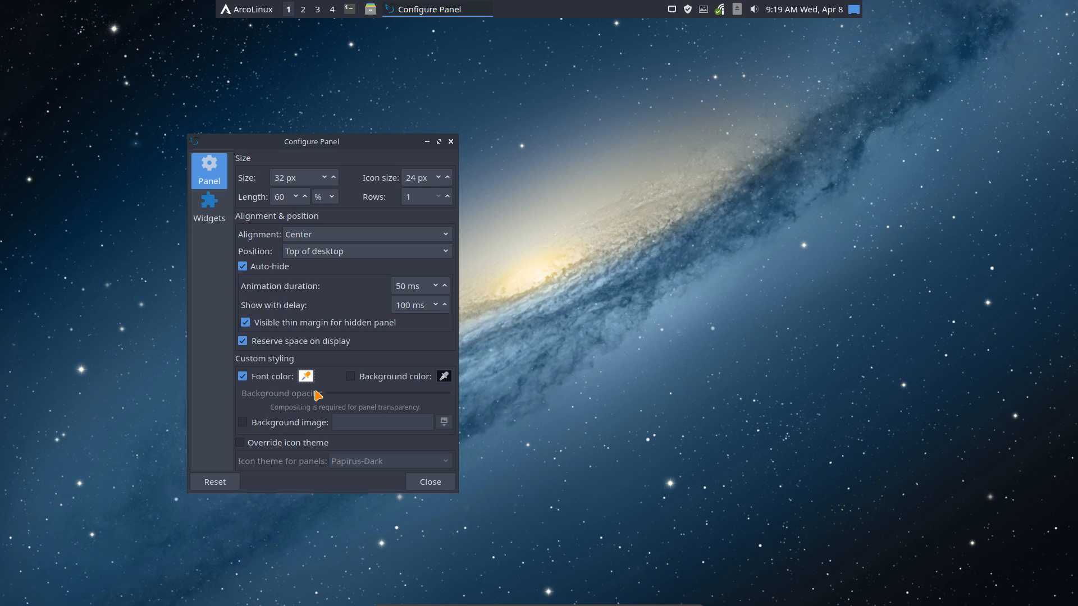
click(260, 378)
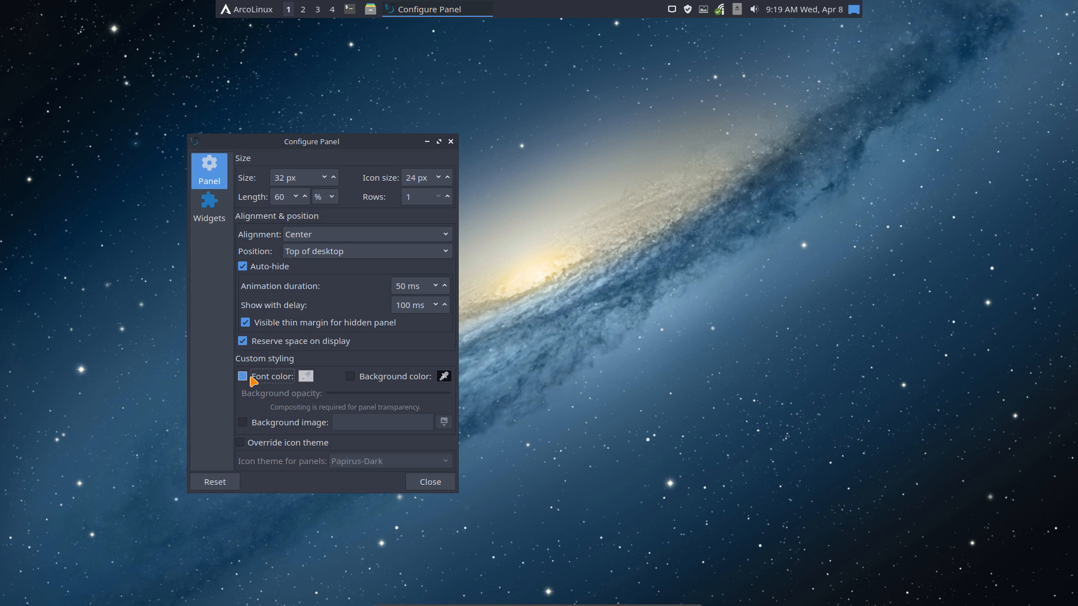
click(253, 382)
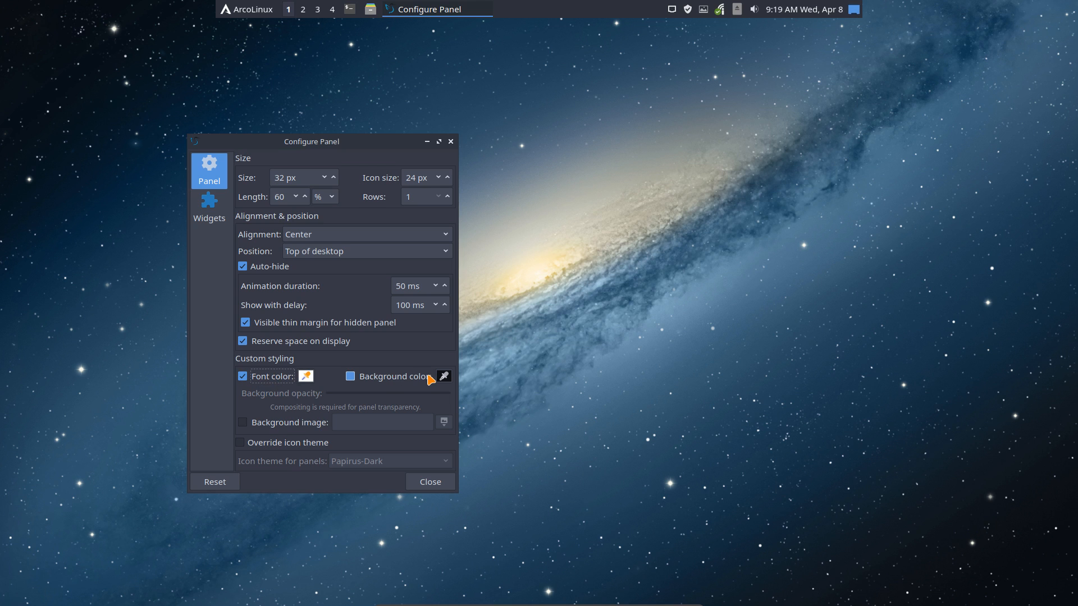
Enable a custom panel background color and set it to red
click(405, 379)
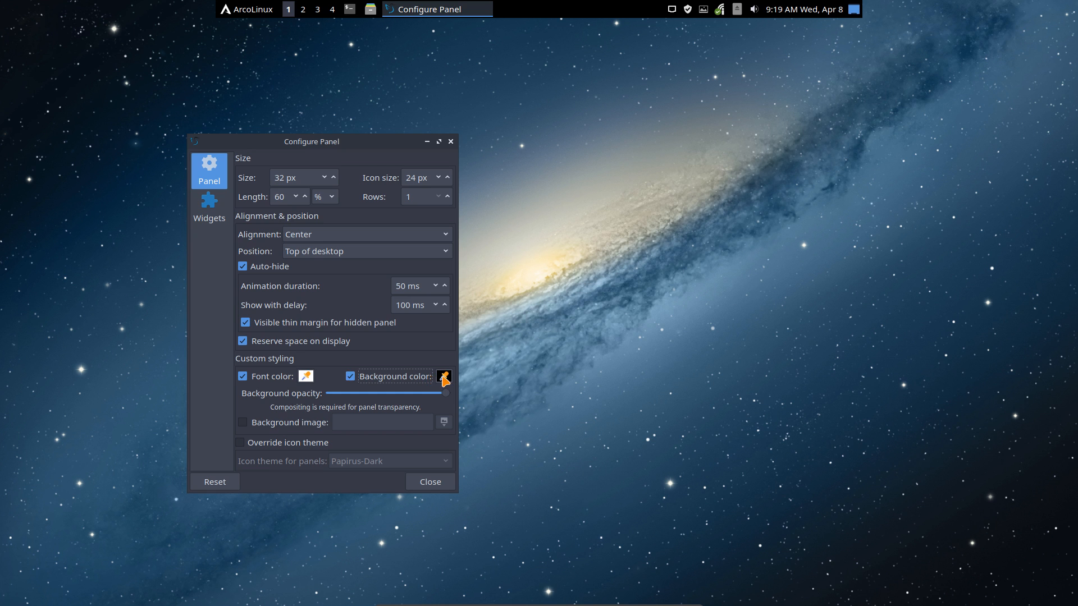
click(444, 377)
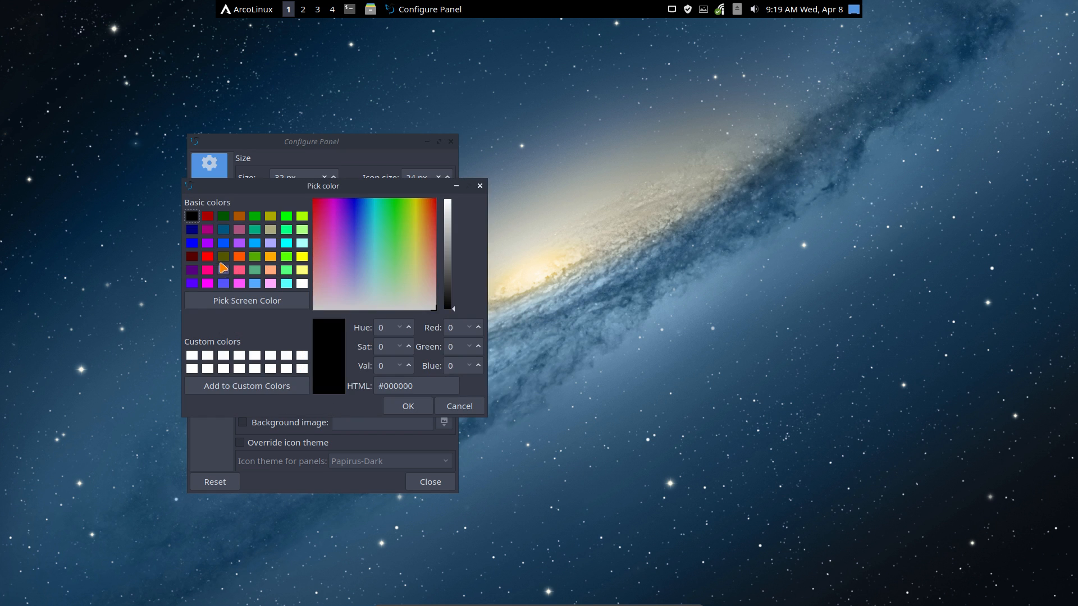
click(208, 257)
click(413, 411)
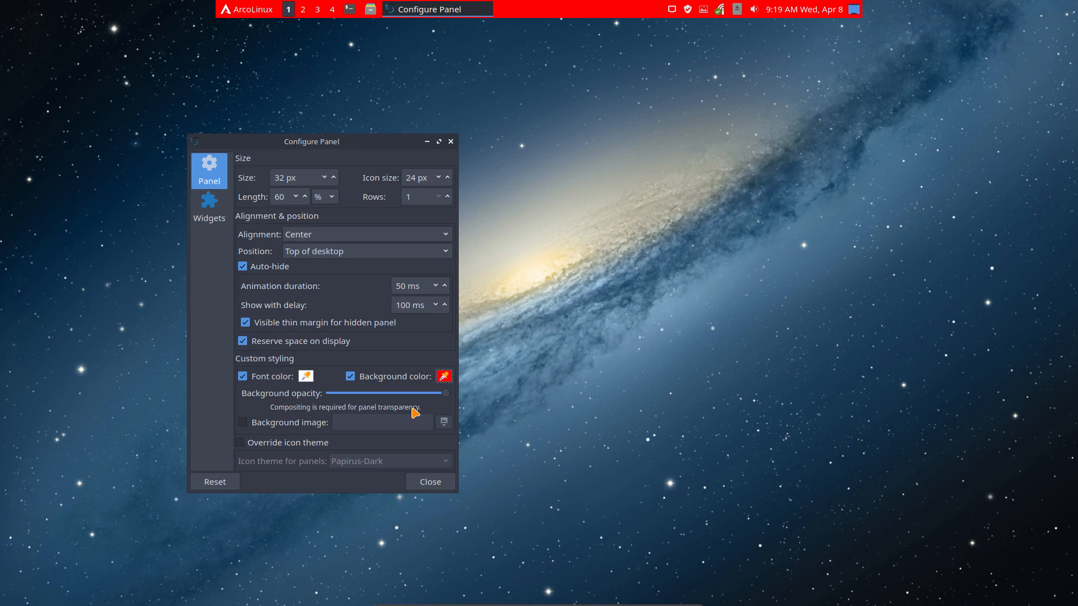
Disable the custom background and font colors, and switch the background image option on and off again
click(350, 376)
click(243, 377)
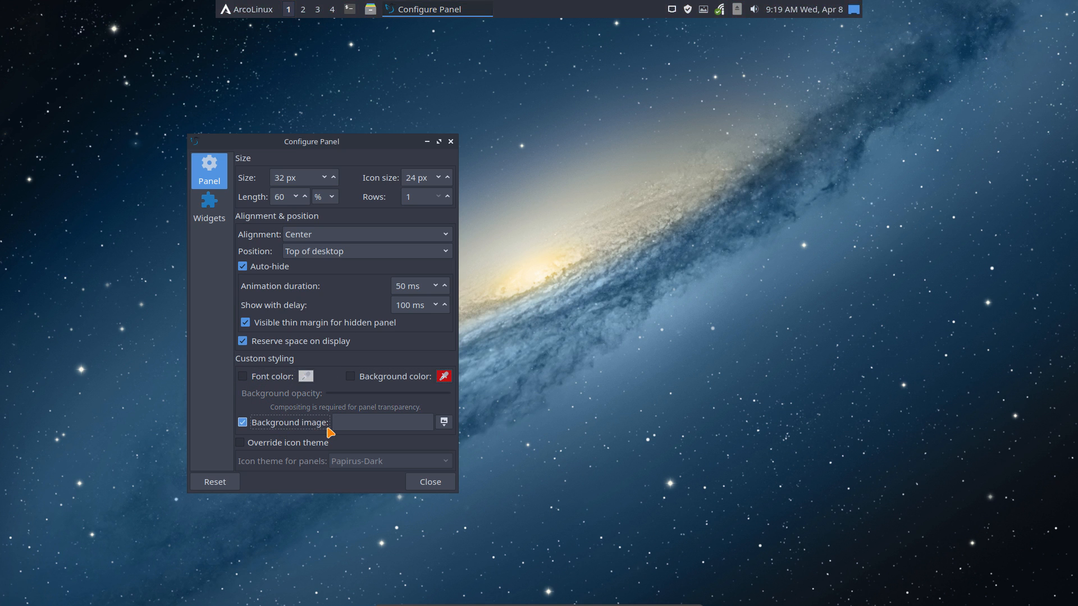
click(323, 430)
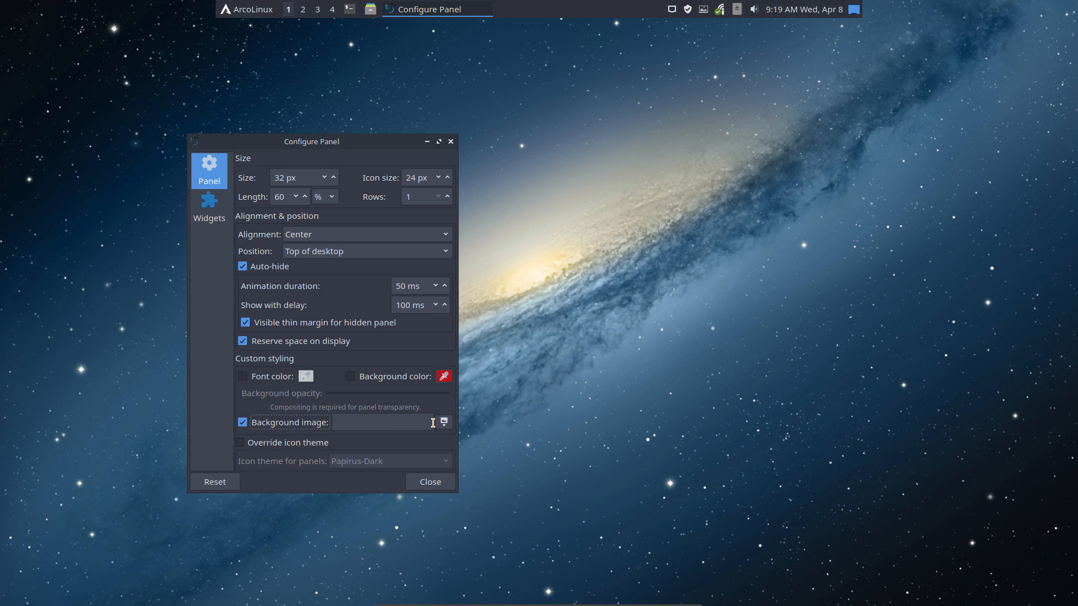
click(266, 427)
Override the panel's icon theme with Surfn-Arc, close the configuration, and open the ArcoLinux menu to check the icons
click(279, 445)
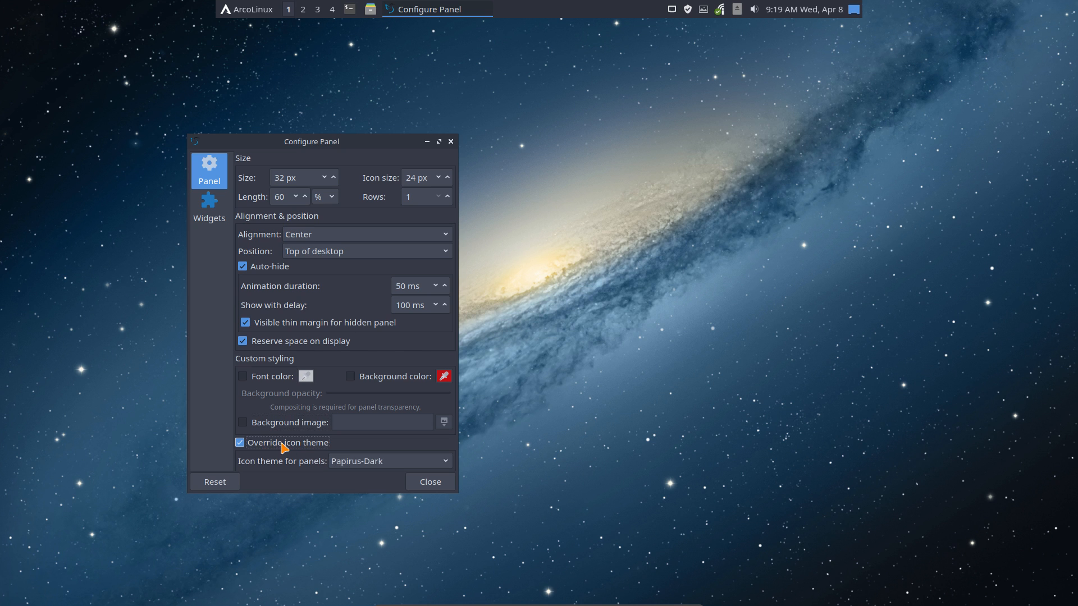
click(368, 463)
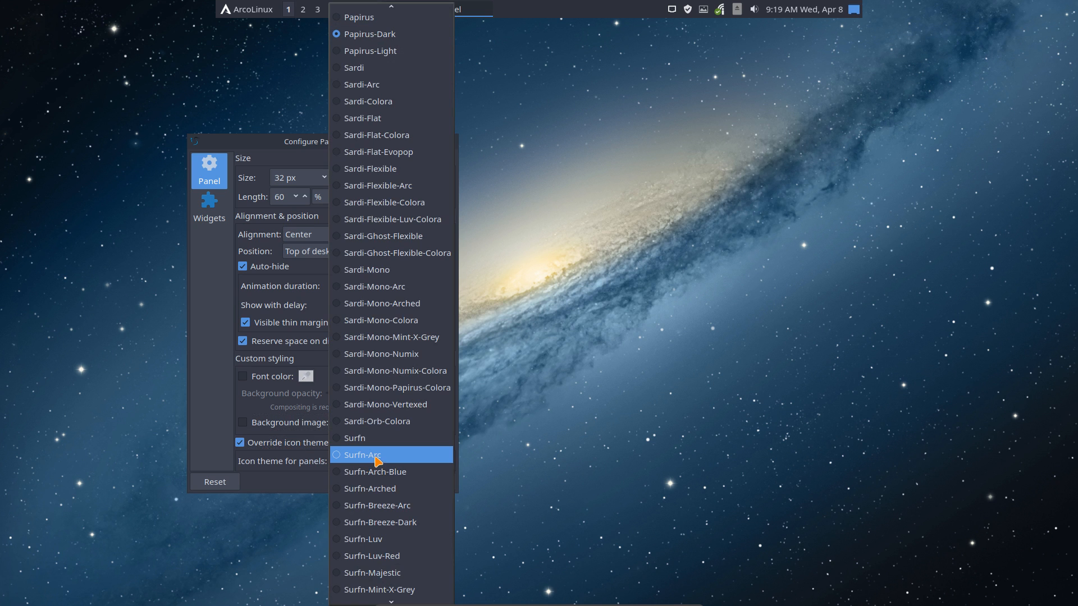
click(385, 456)
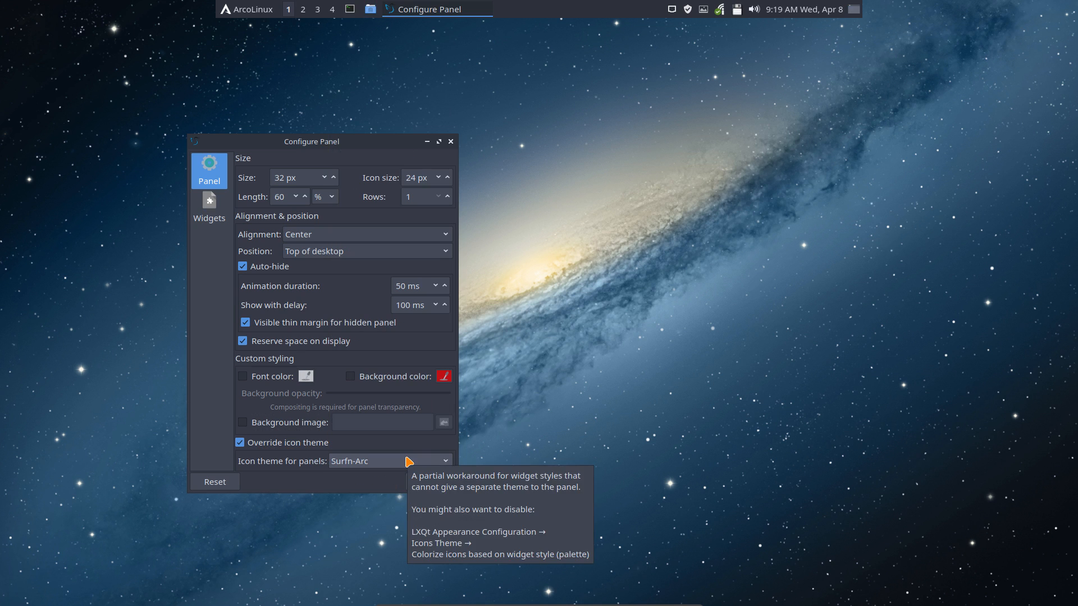
click(431, 481)
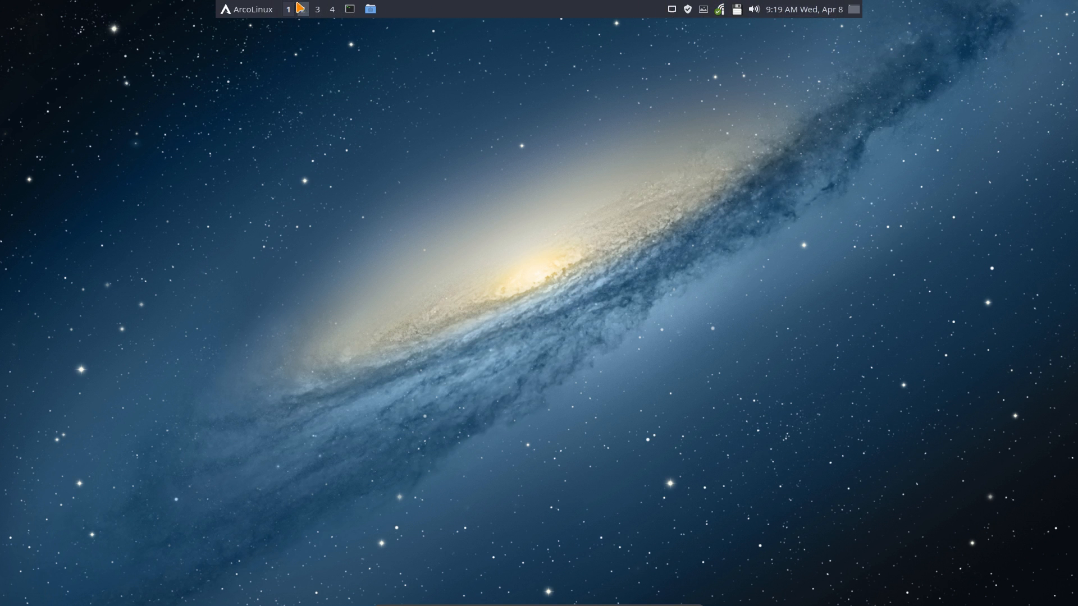
click(259, 10)
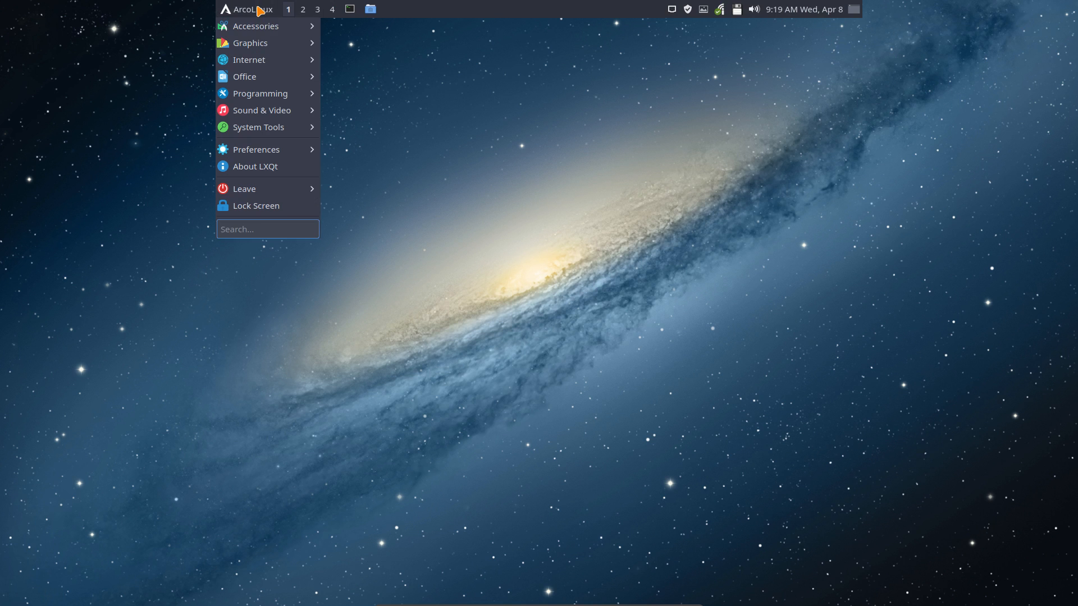
Reopen the panel configuration and disable the icon theme override
right_click(424, 7)
right_click(424, 6)
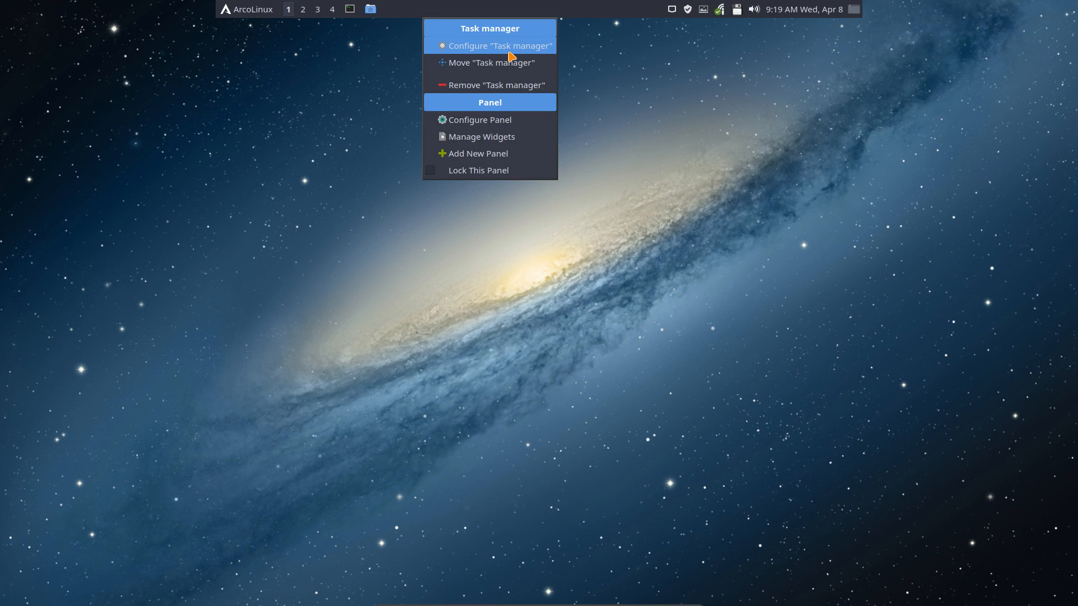
click(494, 120)
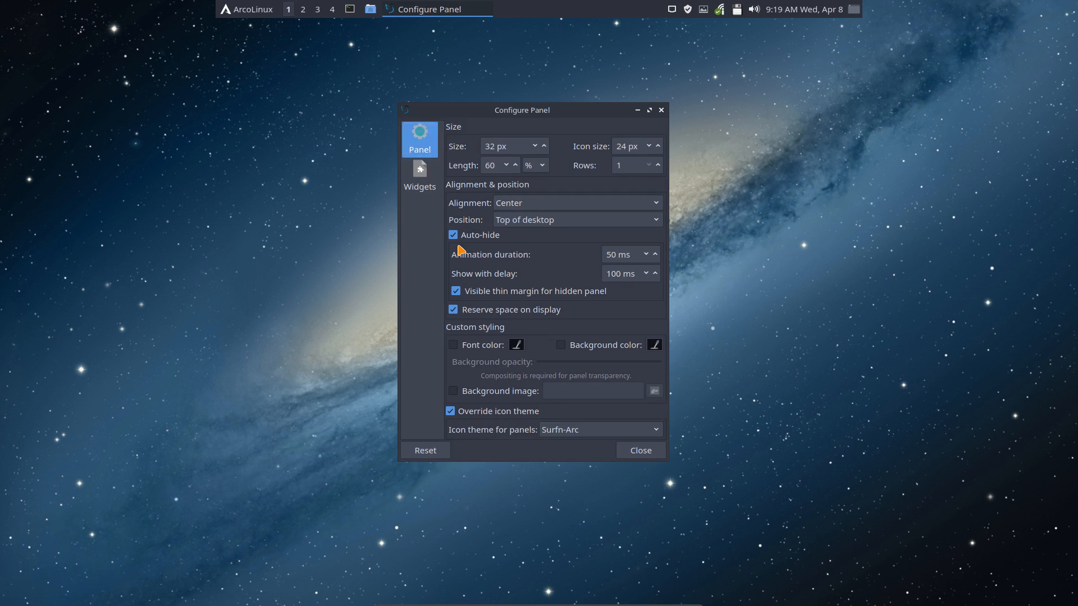
click(486, 413)
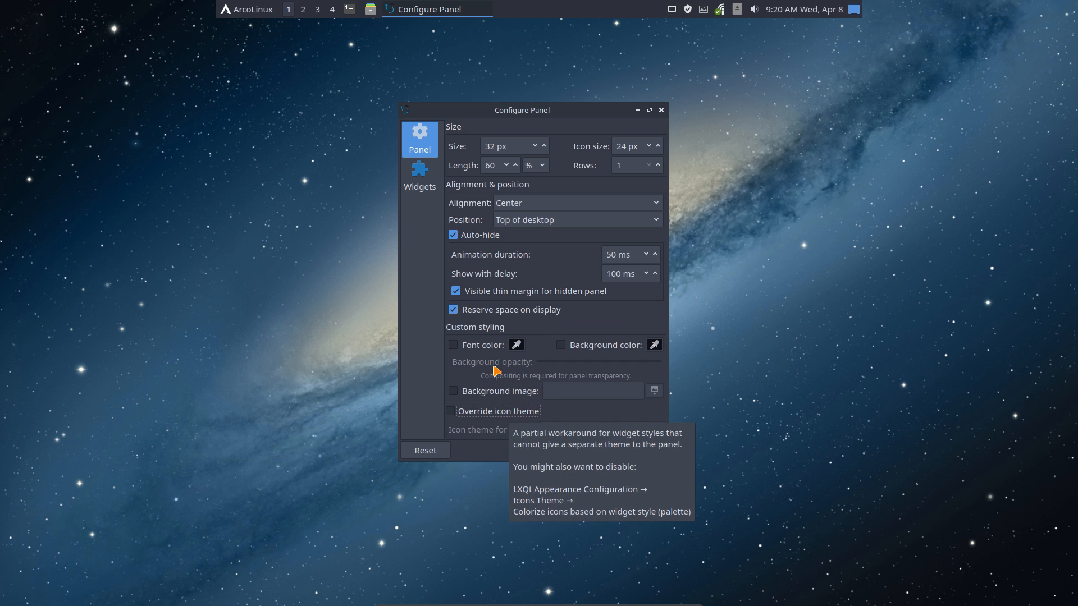
Show the panel's widget list, move the configuration window aside, and compare the Application menu widget with the panel
click(423, 173)
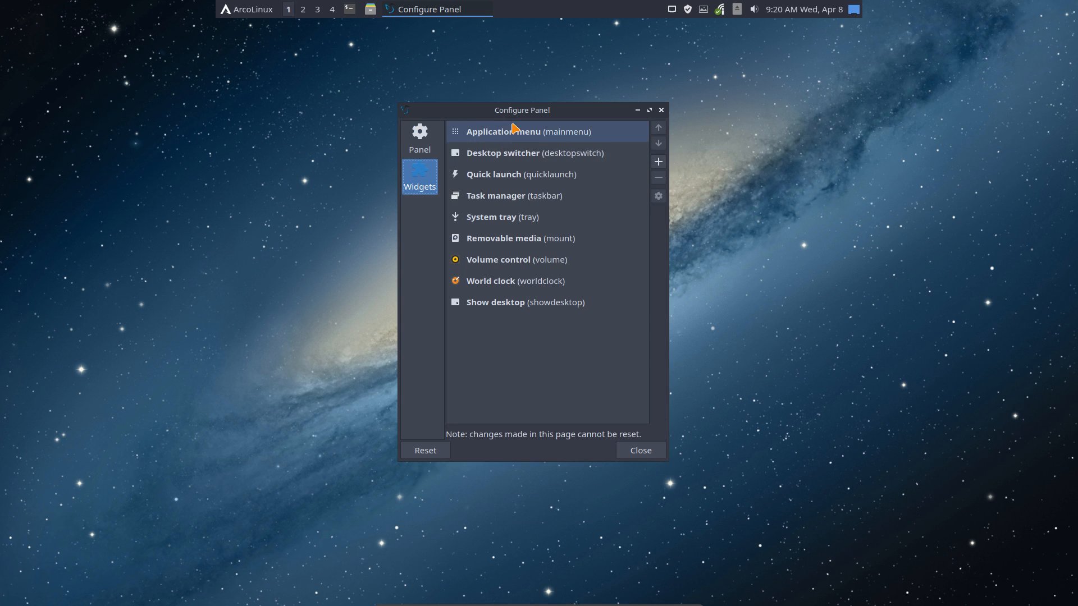
drag(523, 111, 302, 114)
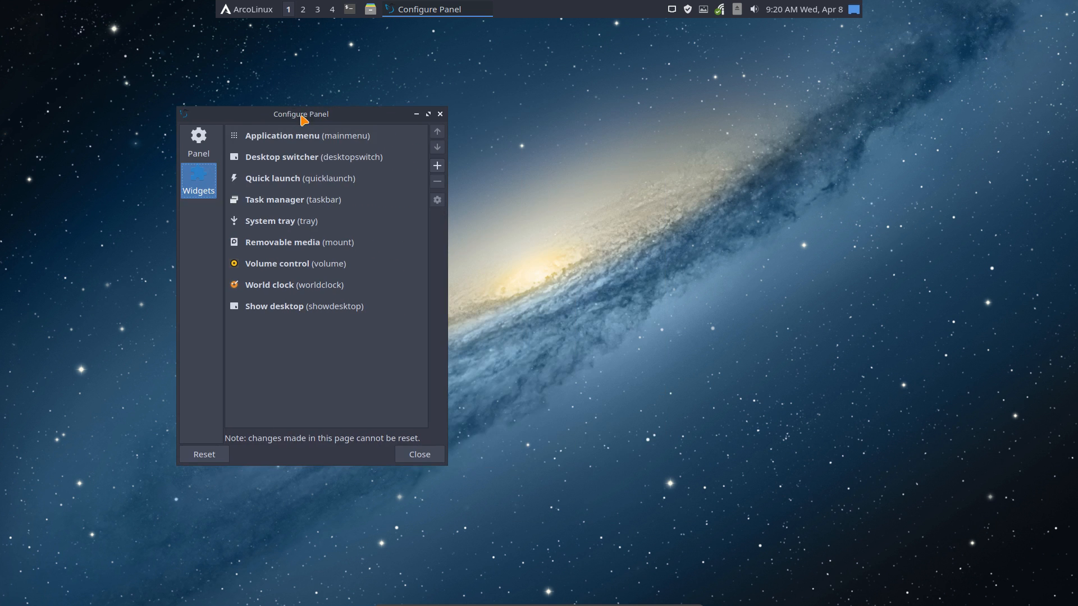
click(247, 10)
click(248, 10)
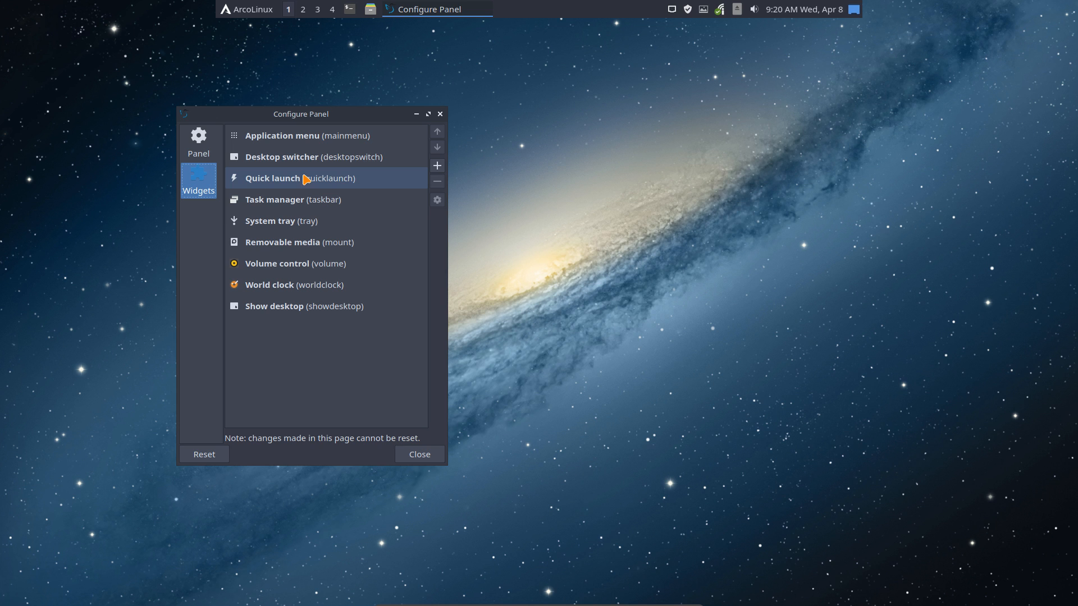
Open the list of addable plugins and go through the existing widgets from Quick launch to Show desktop, matching each to the panel
click(437, 166)
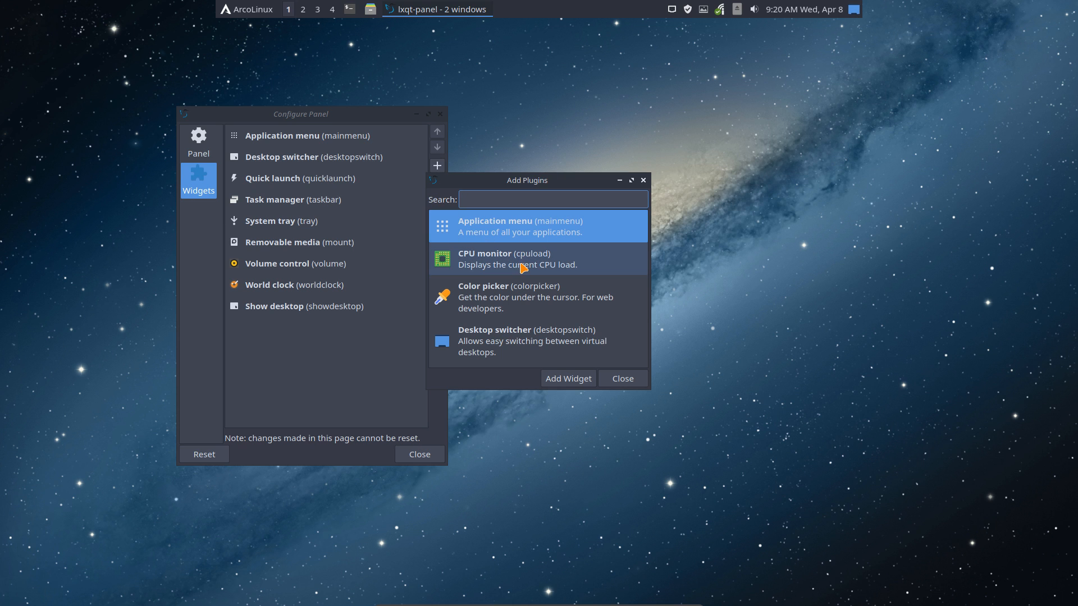
click(342, 181)
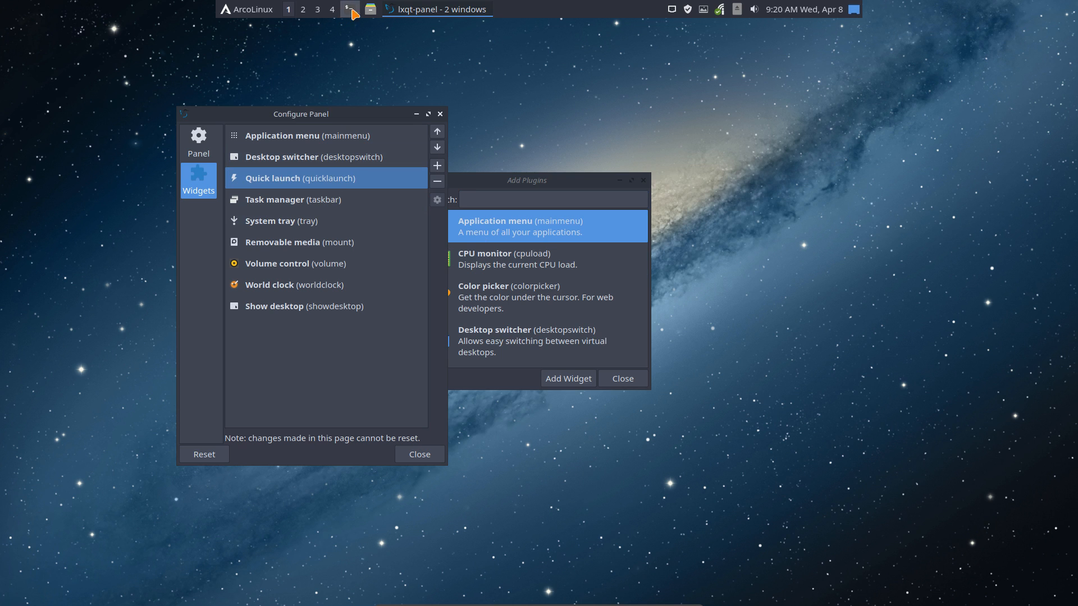
click(335, 200)
mouse_move(433, 11)
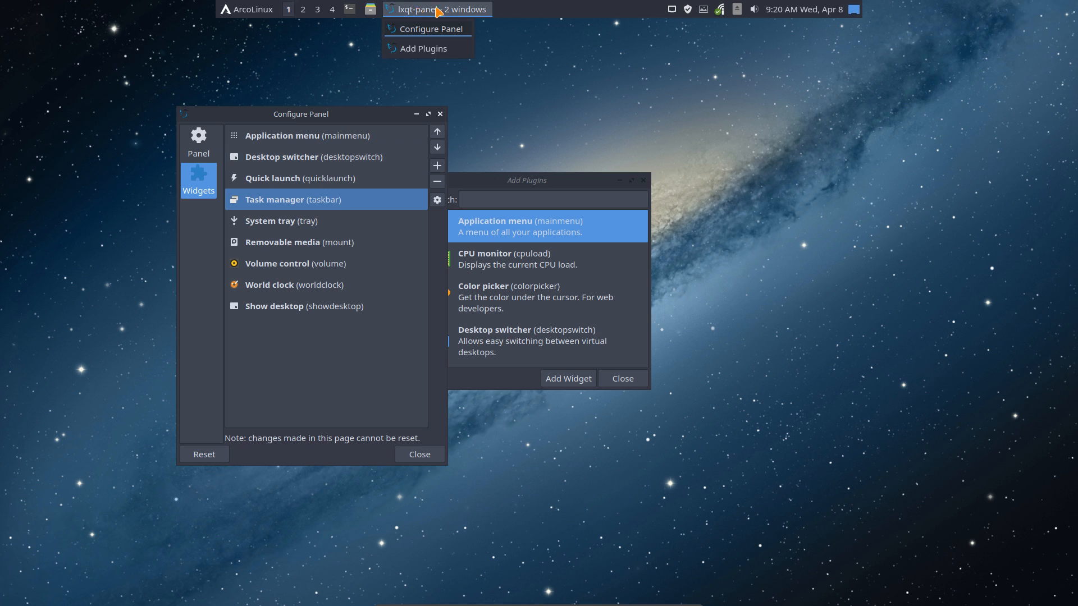
click(324, 222)
click(370, 244)
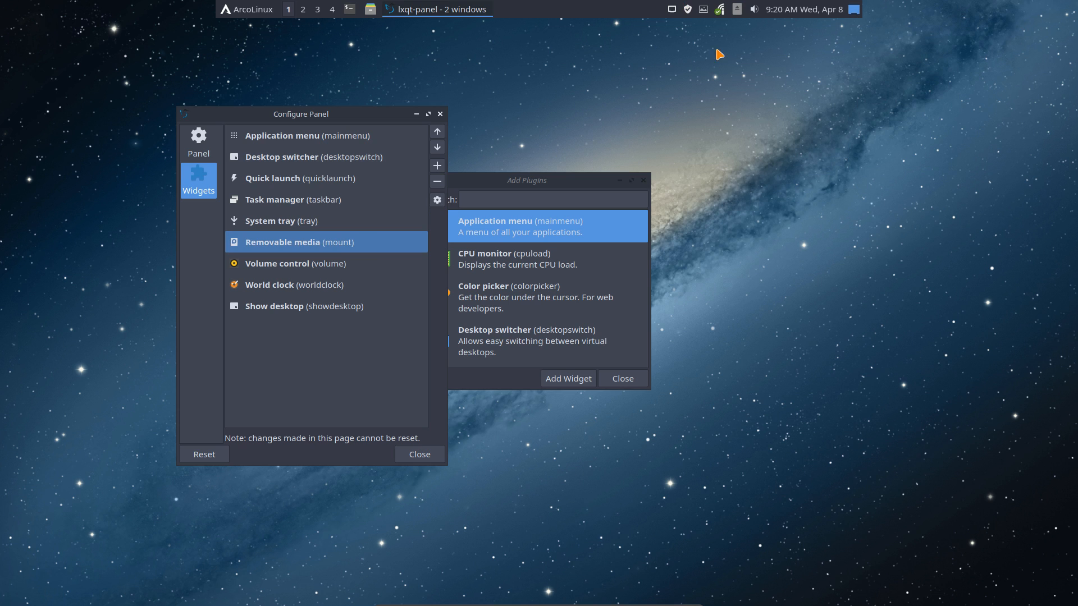
click(372, 268)
click(342, 289)
click(339, 307)
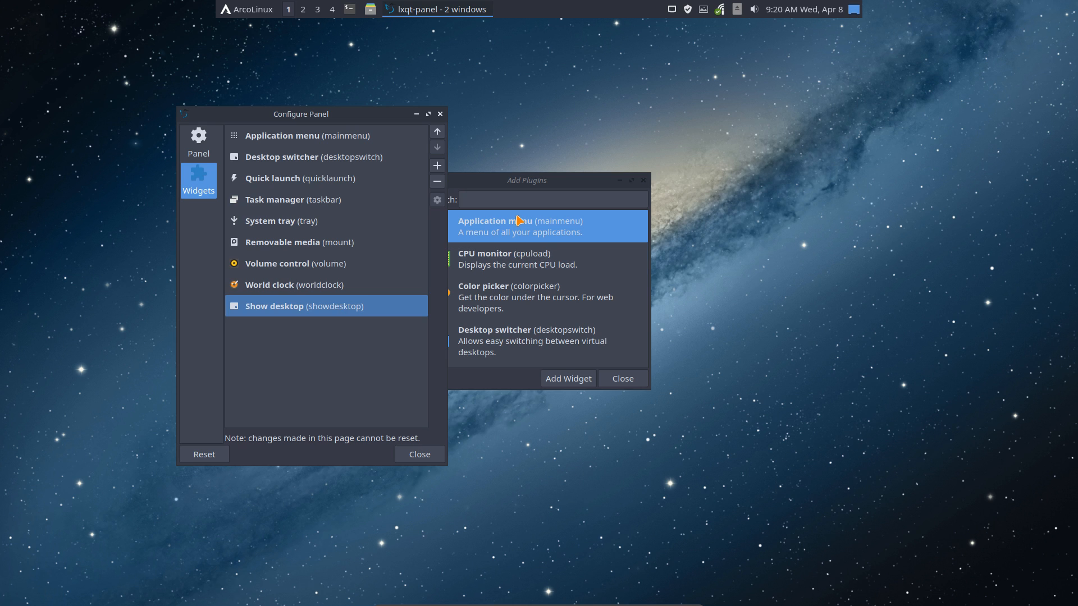
Try to add the CPU monitor widget to the panel, and close the Add Plugins window
click(515, 269)
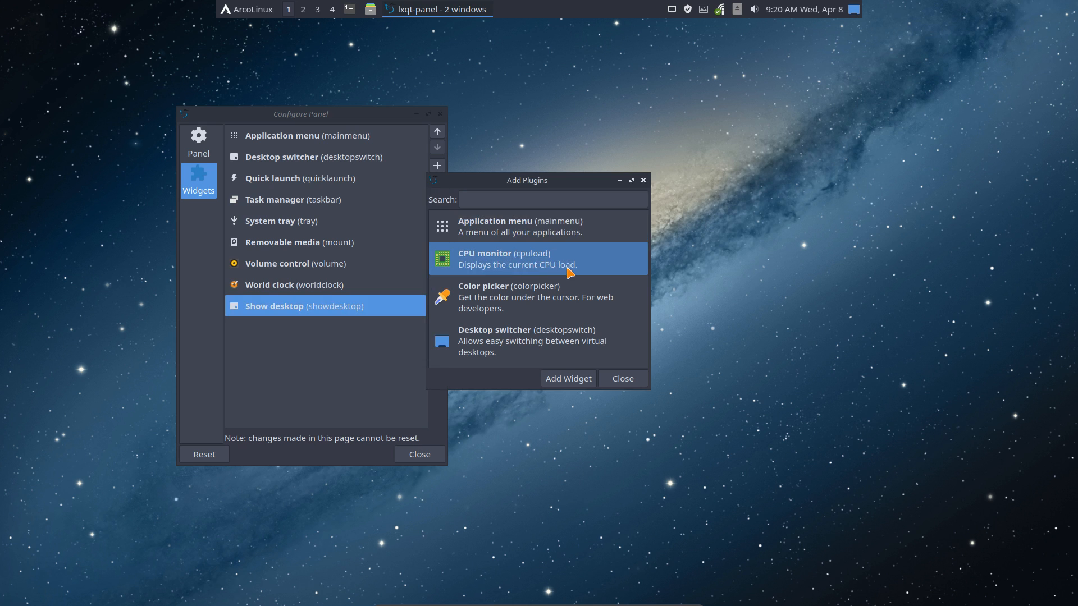
click(568, 378)
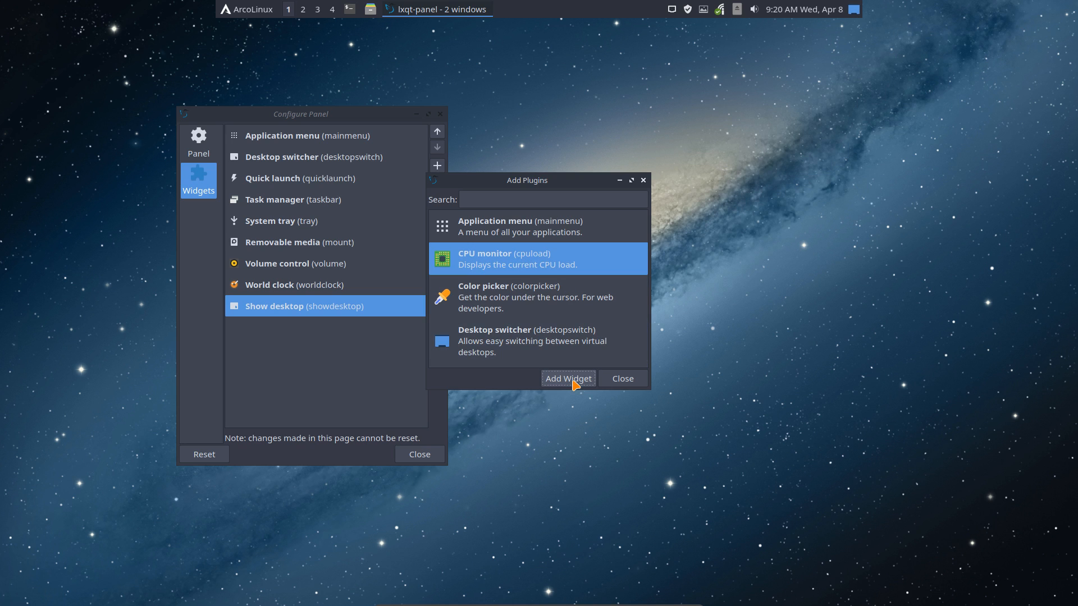
click(513, 267)
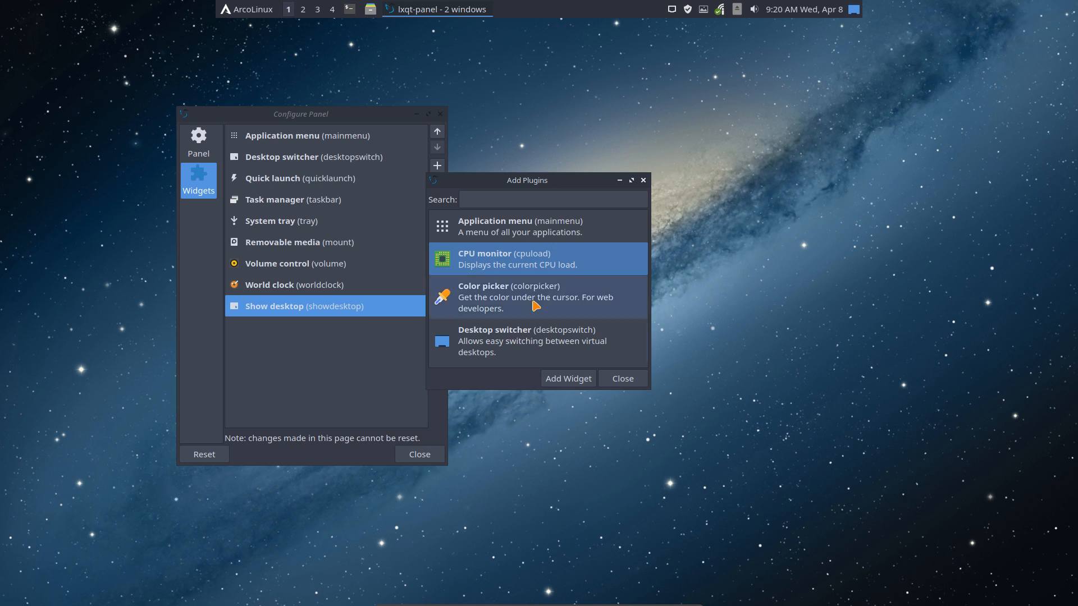
click(563, 380)
click(564, 383)
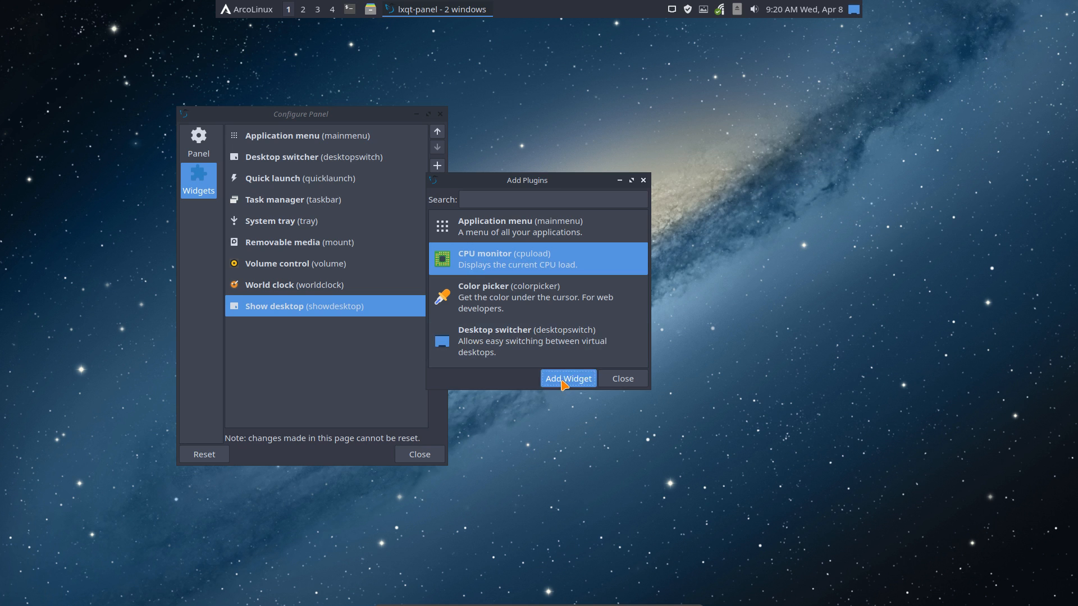
click(564, 383)
click(619, 380)
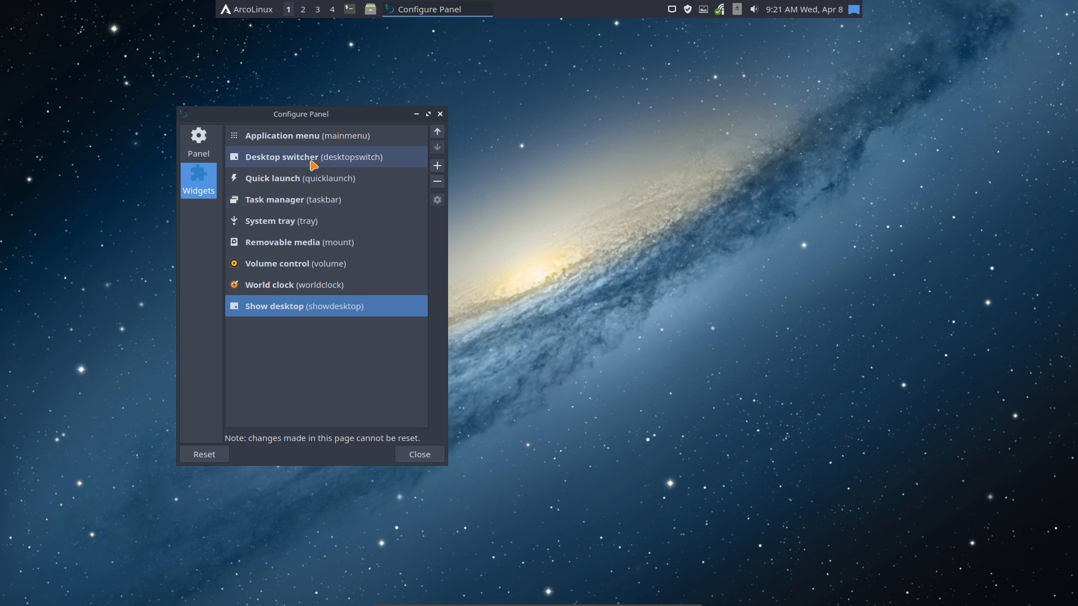
Add the Color picker widget to the panel and select it in the widget list
click(437, 167)
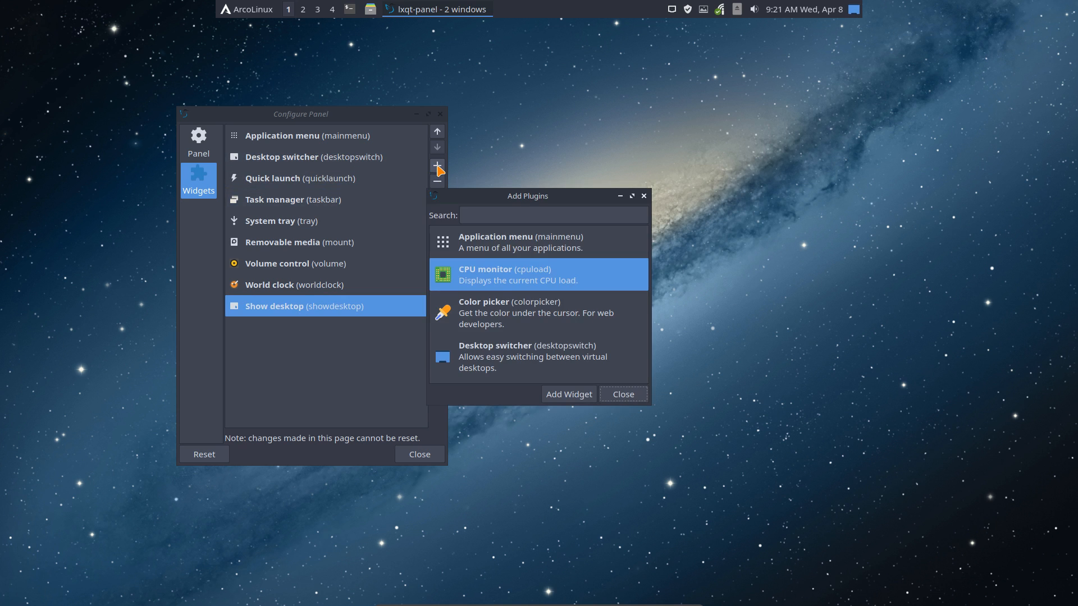
click(493, 300)
click(586, 395)
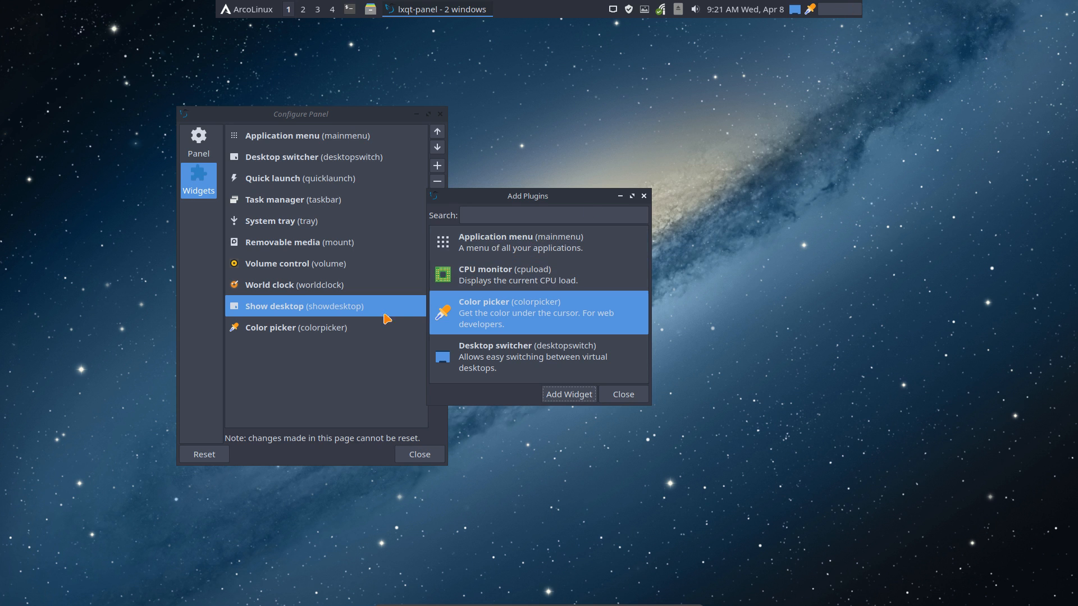
click(336, 330)
Sample the desktop wallpaper and the blue highlighted plugin entry with the panel's Color picker, and select the resulting color code
click(810, 9)
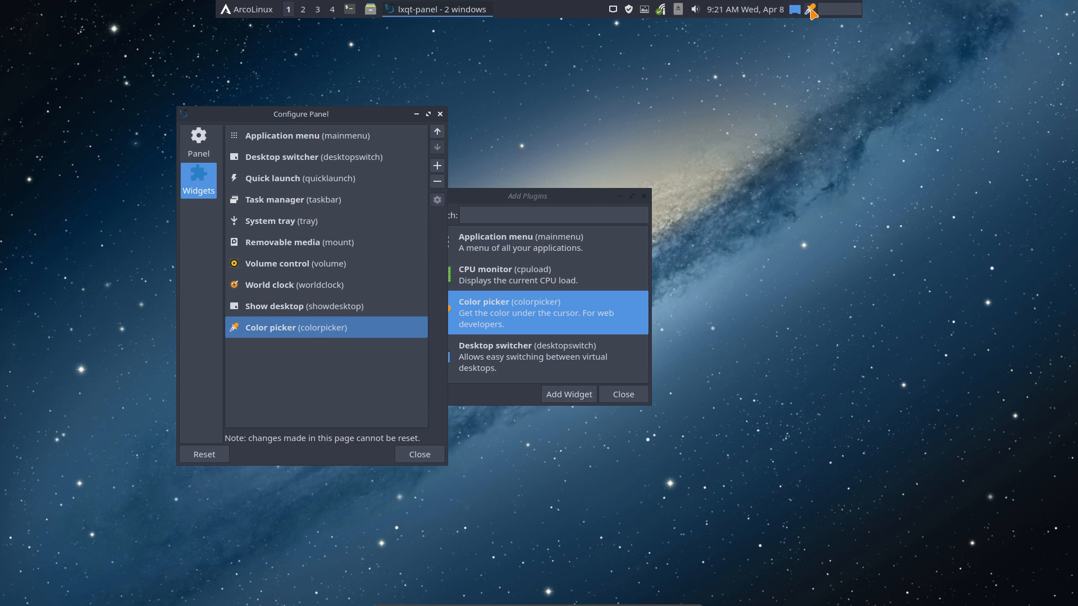
click(796, 102)
click(810, 9)
click(603, 297)
drag(825, 9, 873, 9)
Move and enlarge the Add Plugins window, and add the Sensors widget to the panel
click(518, 361)
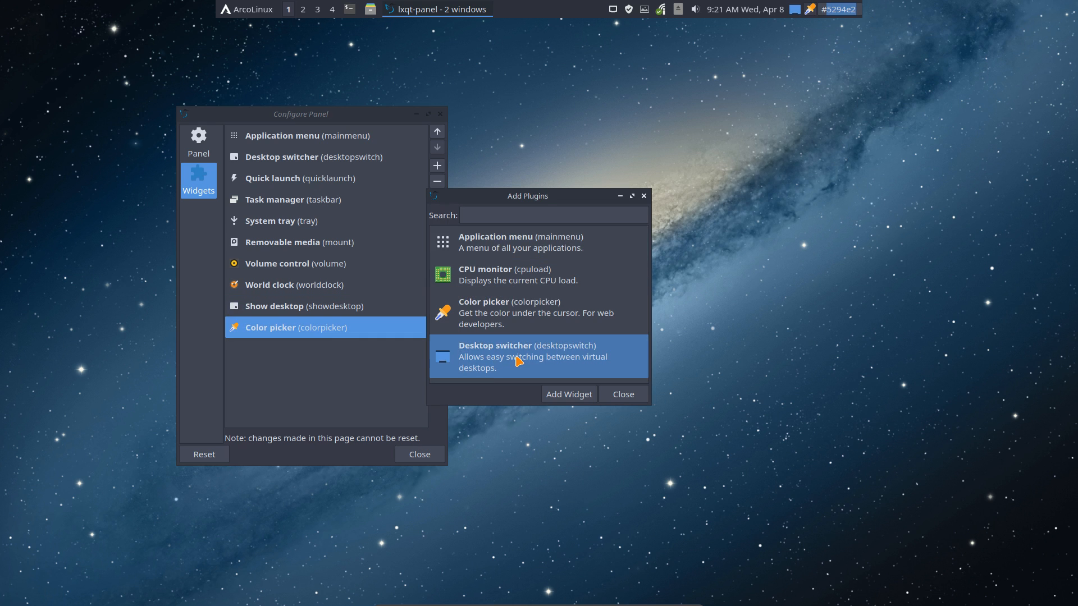
scroll(517, 361, down, 5)
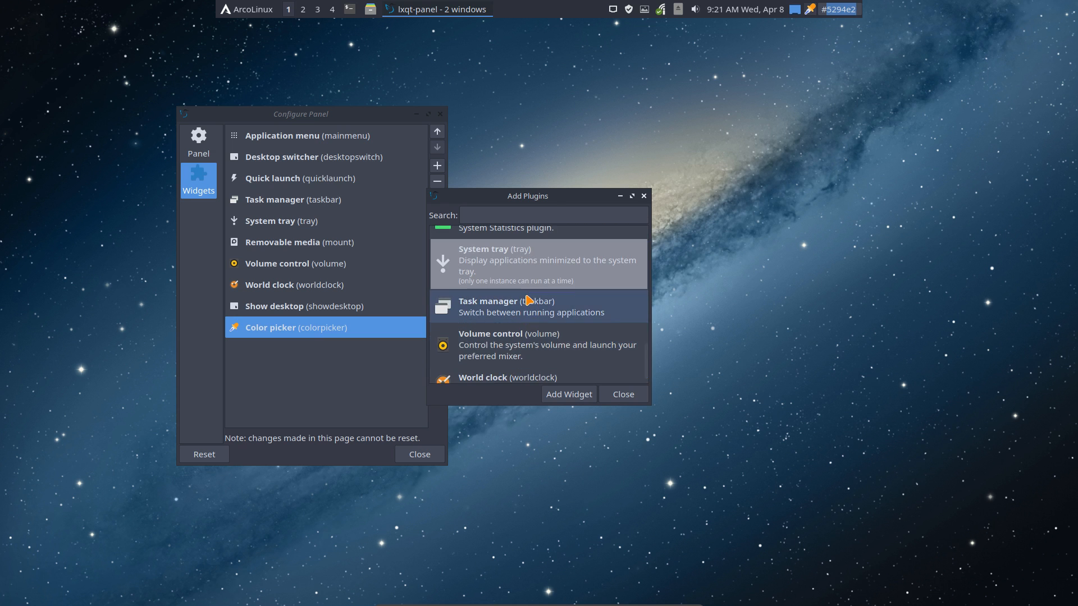
drag(543, 196, 695, 88)
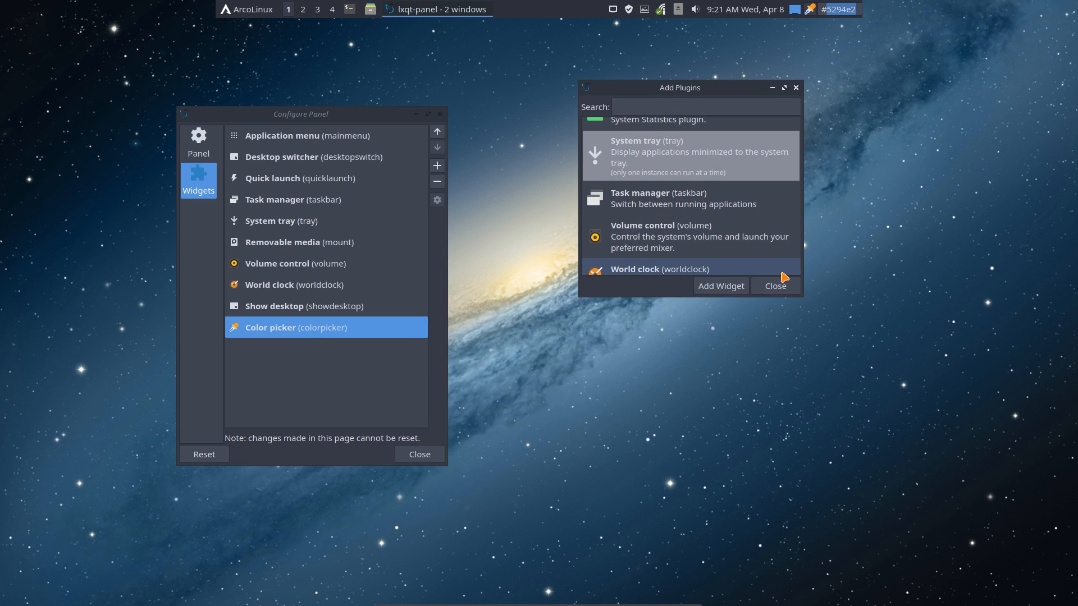
drag(799, 294, 914, 569)
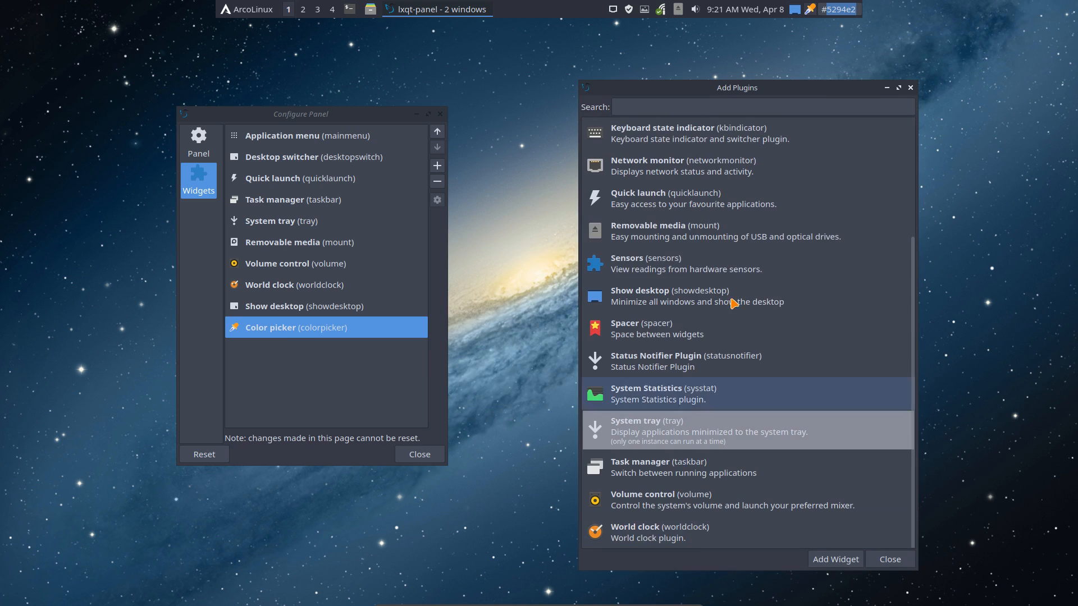
click(679, 262)
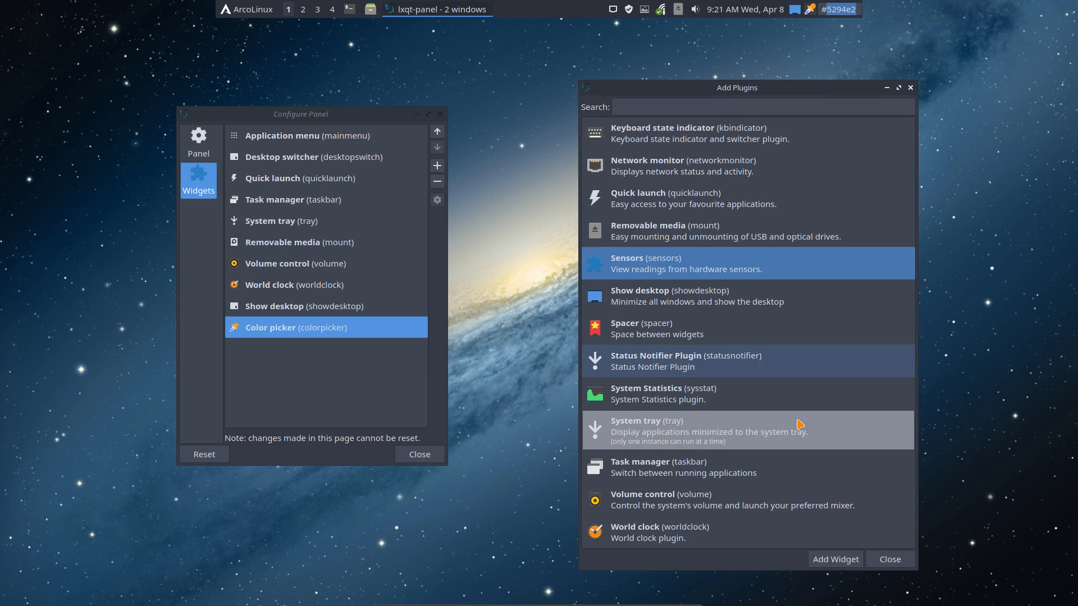
click(834, 560)
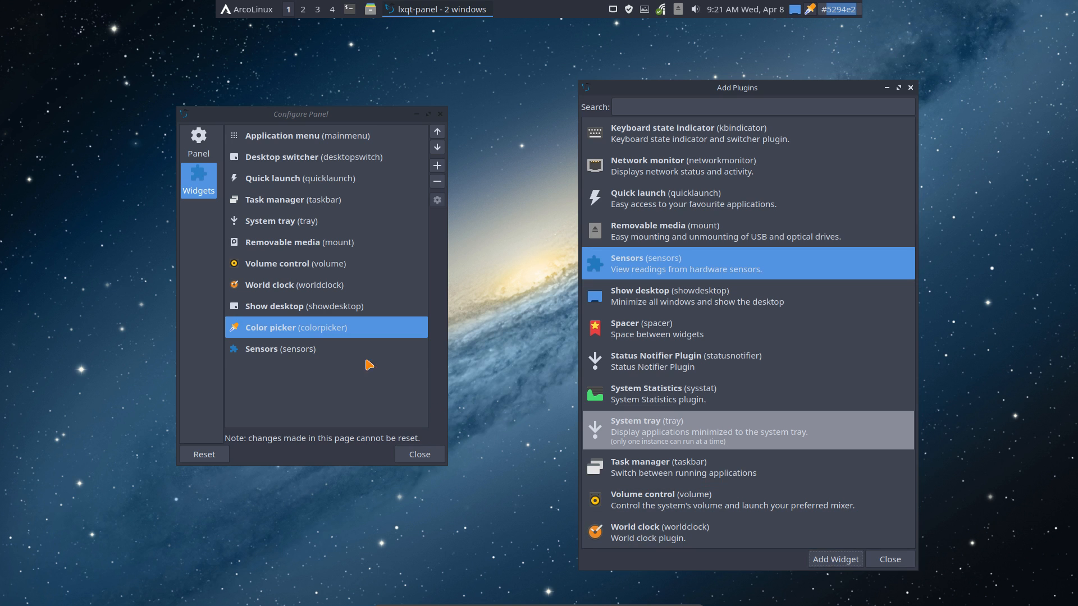
Remove the Color picker widget from the panel
click(342, 354)
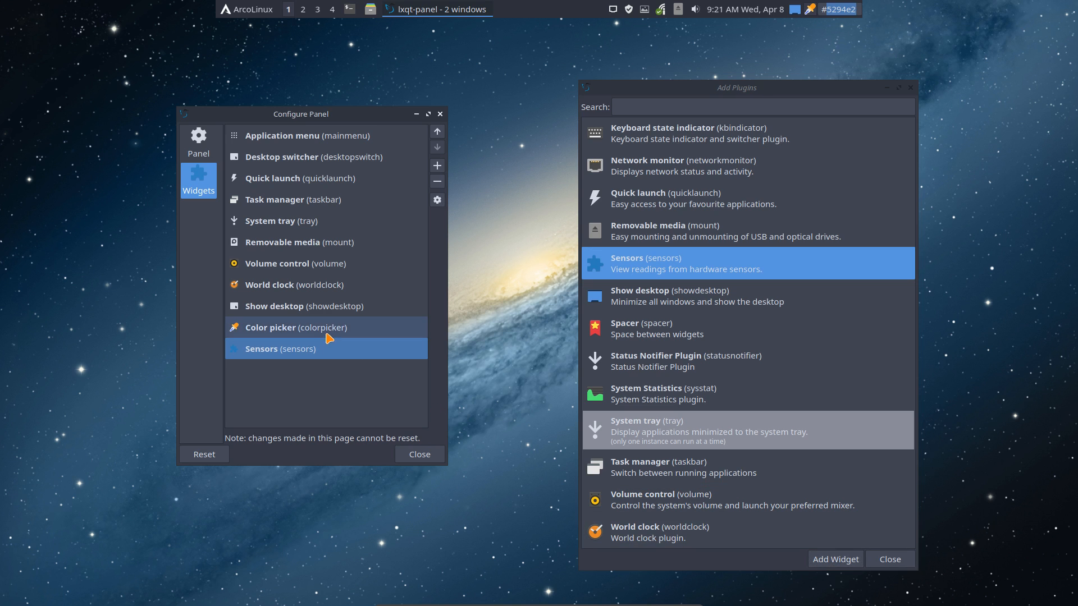
click(330, 331)
click(437, 182)
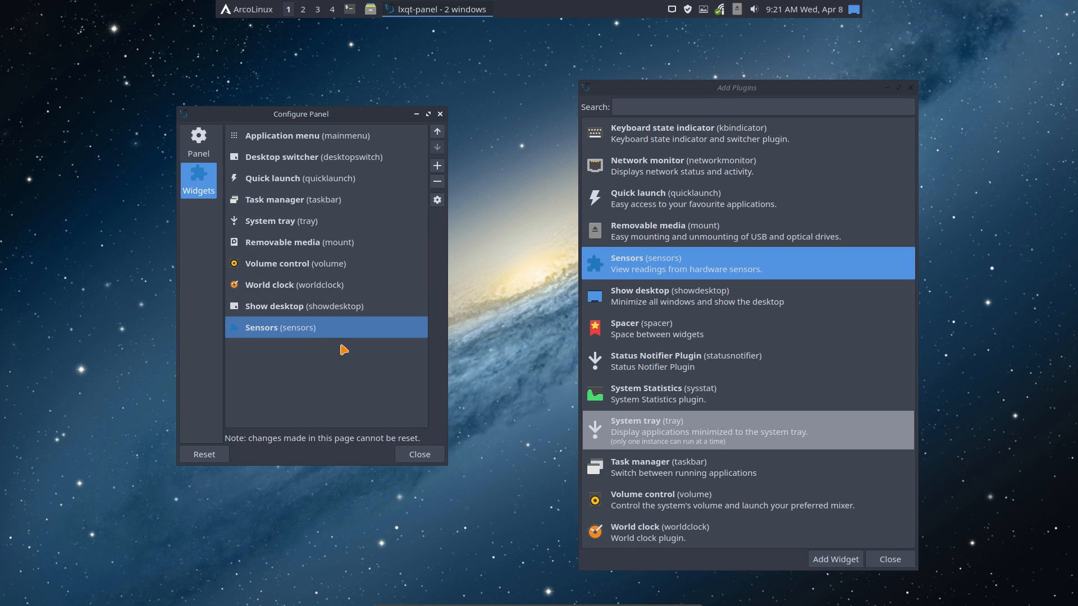
Move the Sensors widget up to just above System tray, and close the Add Plugins window
click(325, 289)
click(389, 308)
click(393, 326)
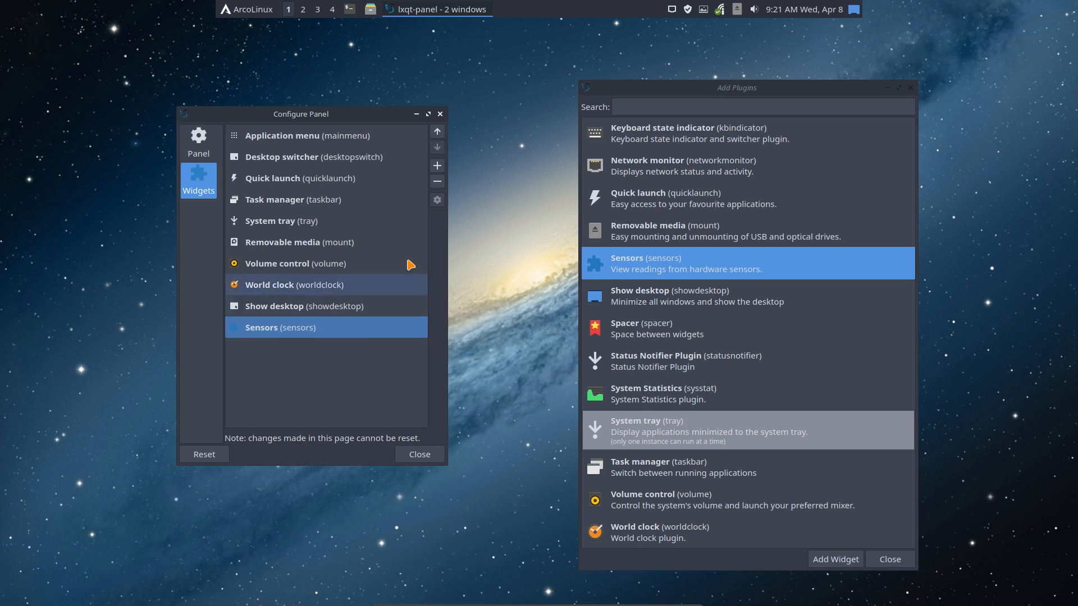
click(437, 133)
click(435, 137)
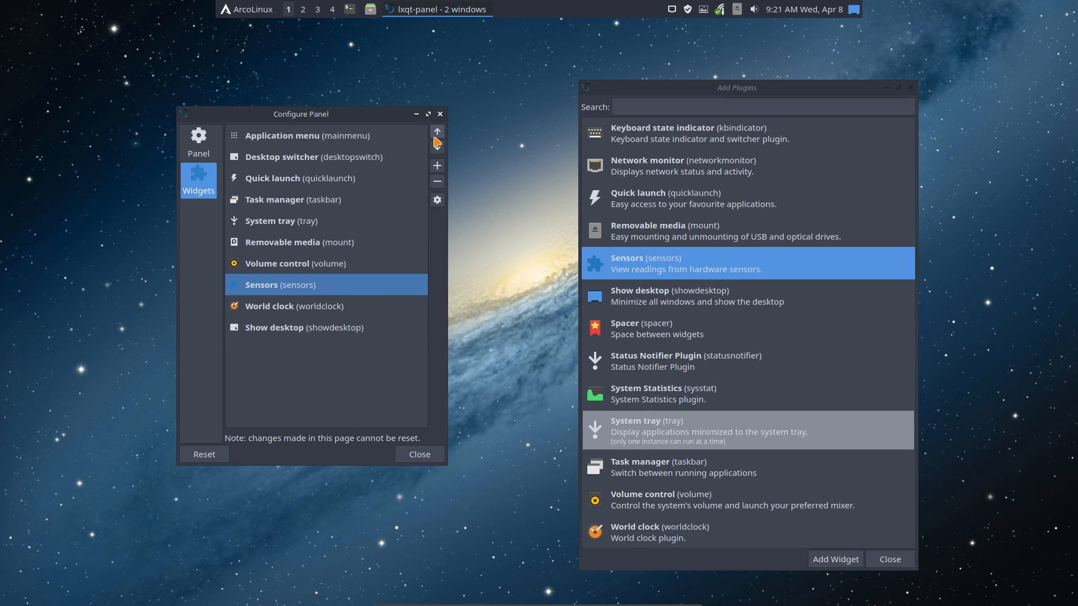
click(435, 137)
click(437, 133)
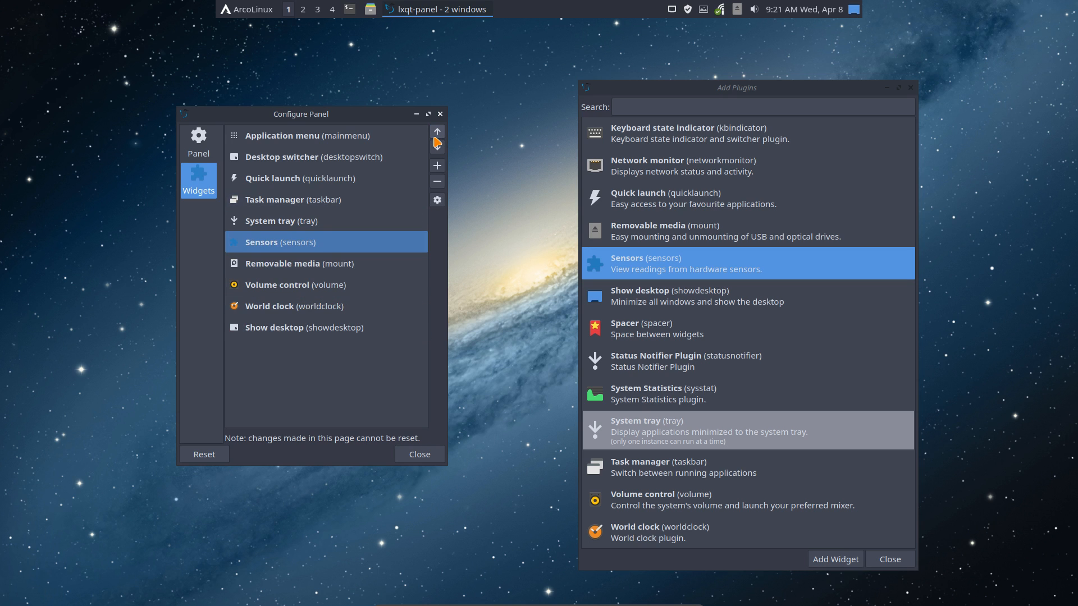
click(437, 133)
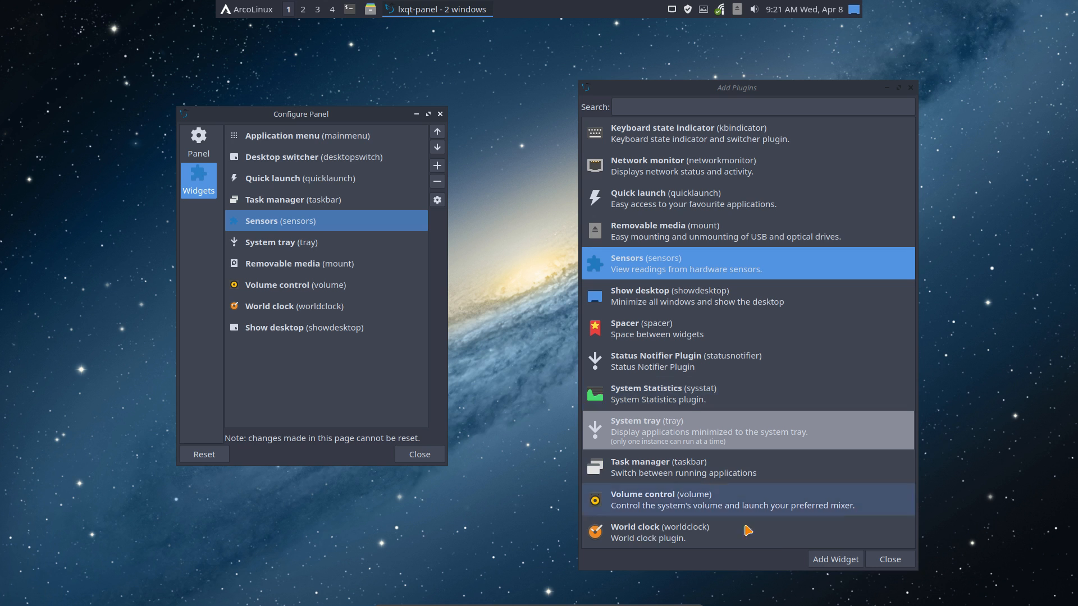
click(889, 558)
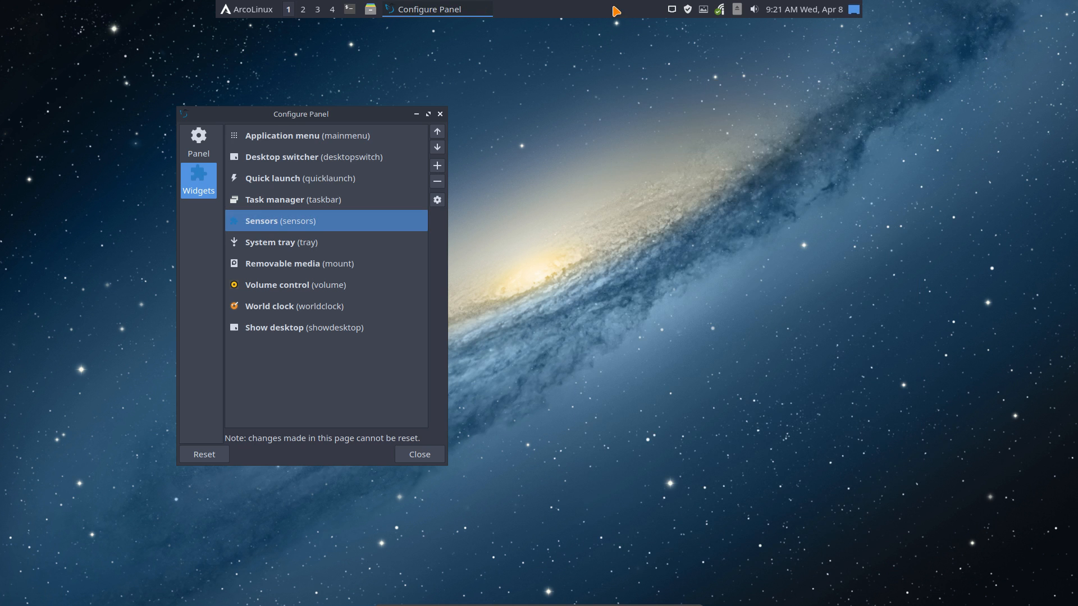
Look for the Sensors widget beside the system tray, and open the Sensors widget's settings
right_click(665, 13)
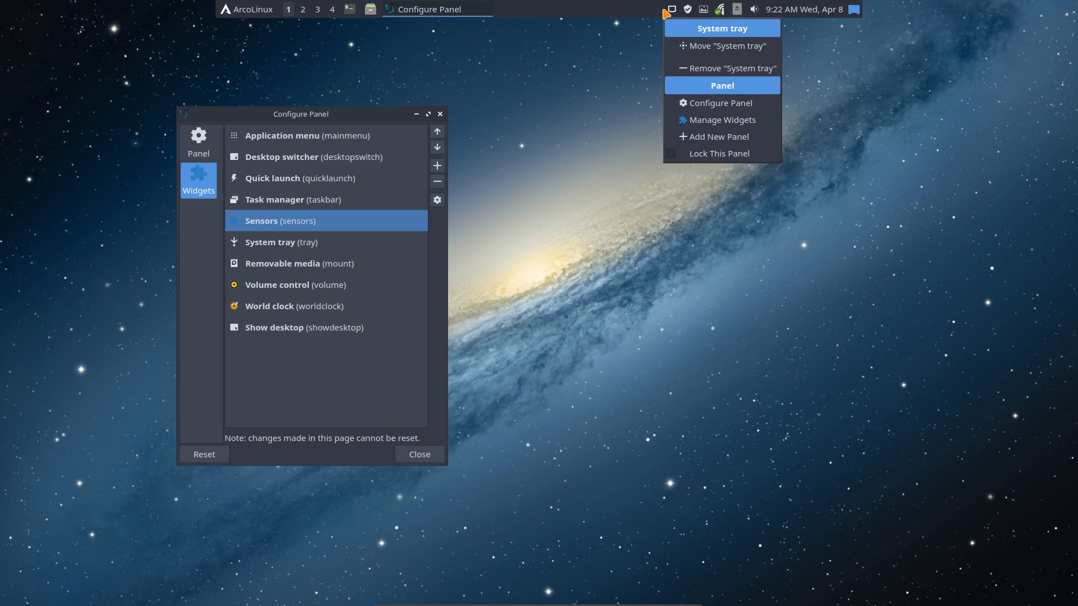
click(354, 322)
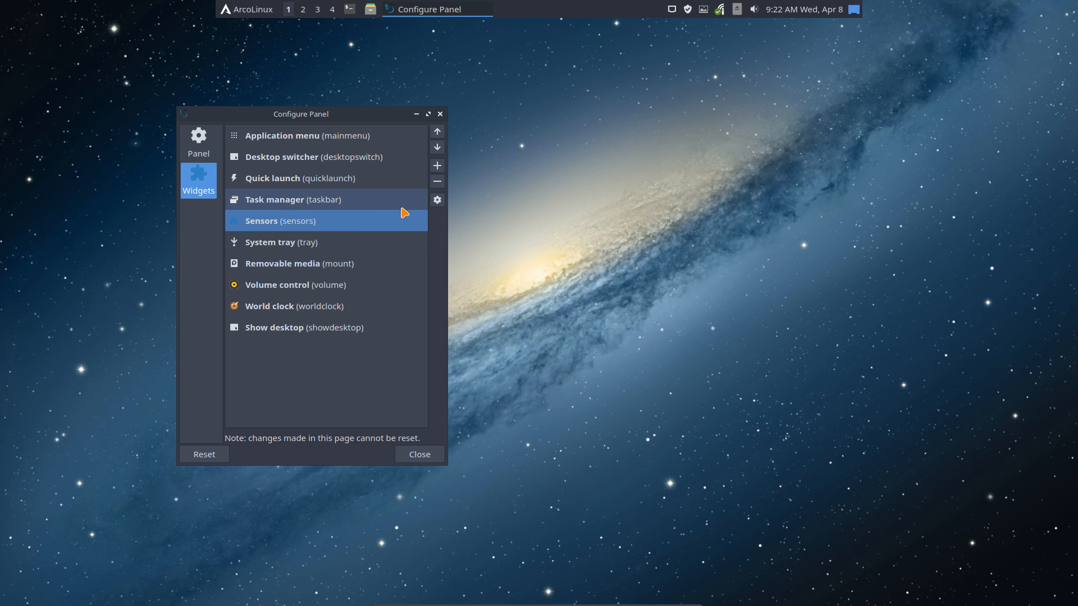
click(437, 199)
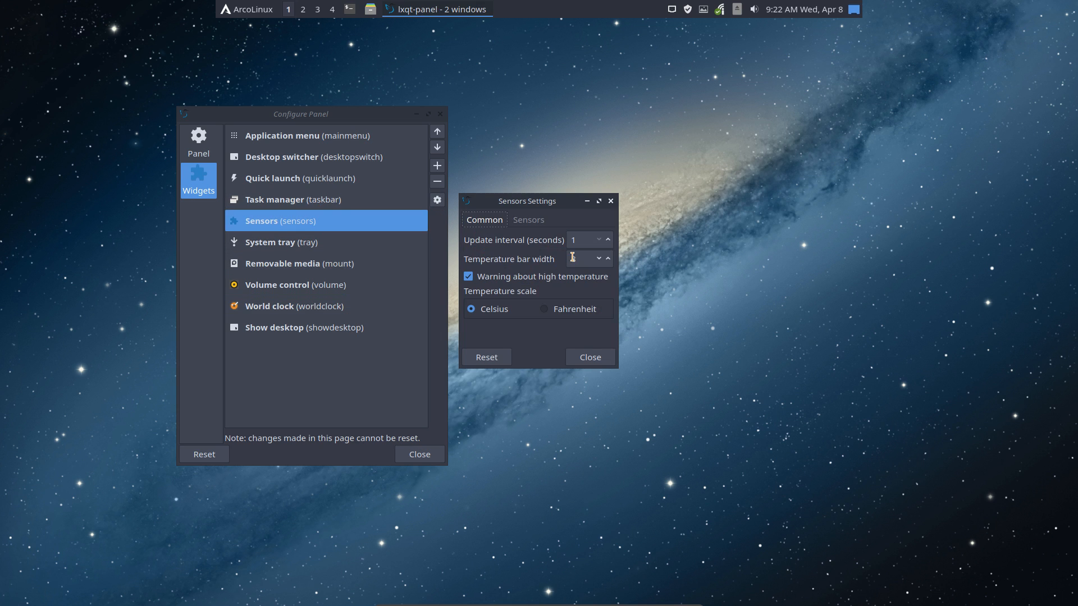
View the detected chips in the Sensors widget's settings, and open a terminal
click(540, 226)
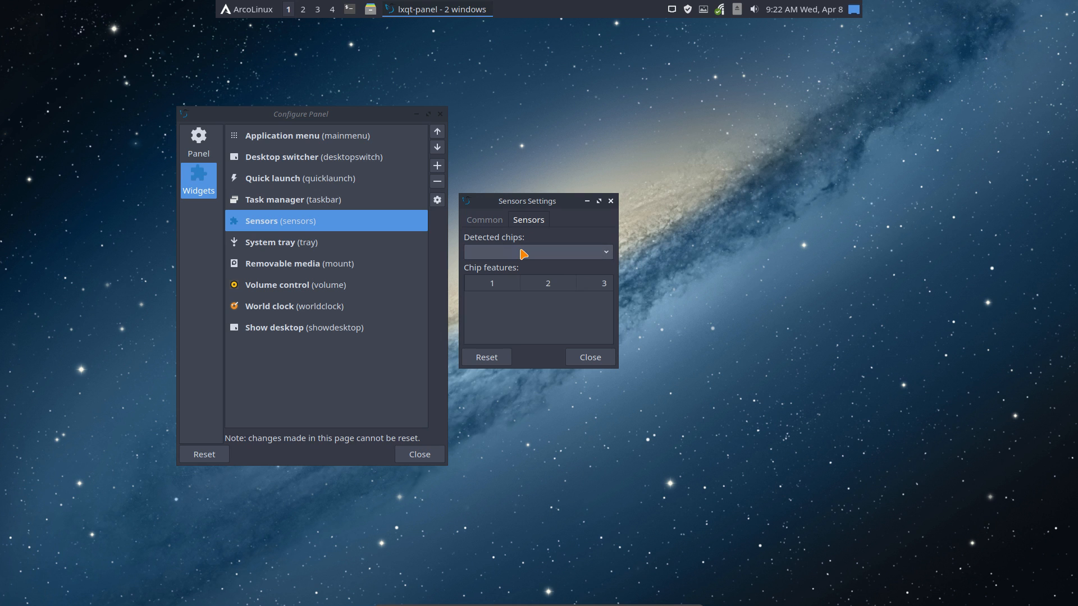
click(721, 271)
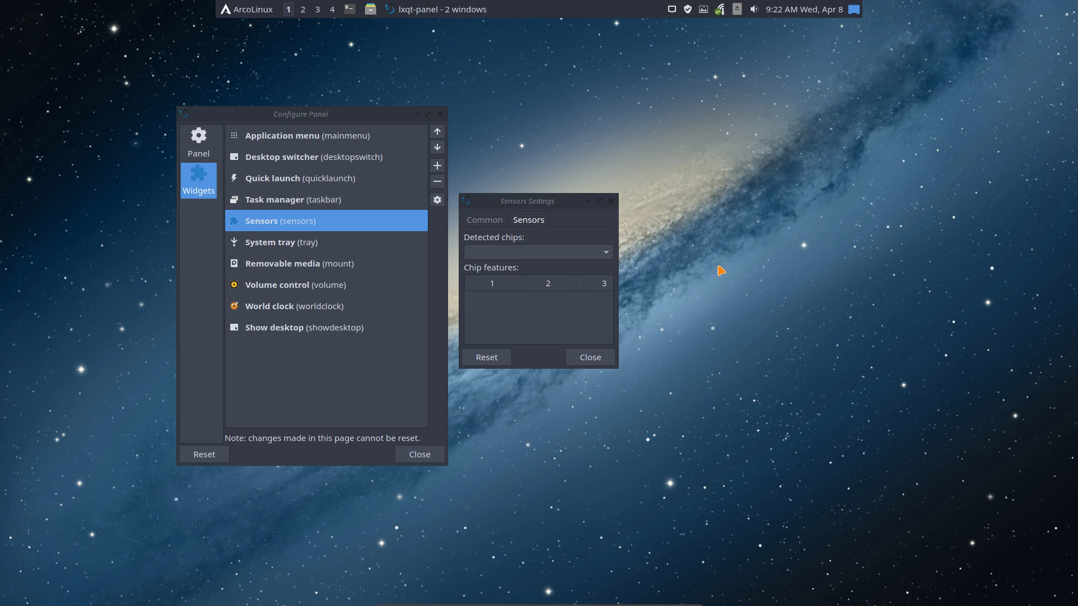
key(ctrl+alt+t)
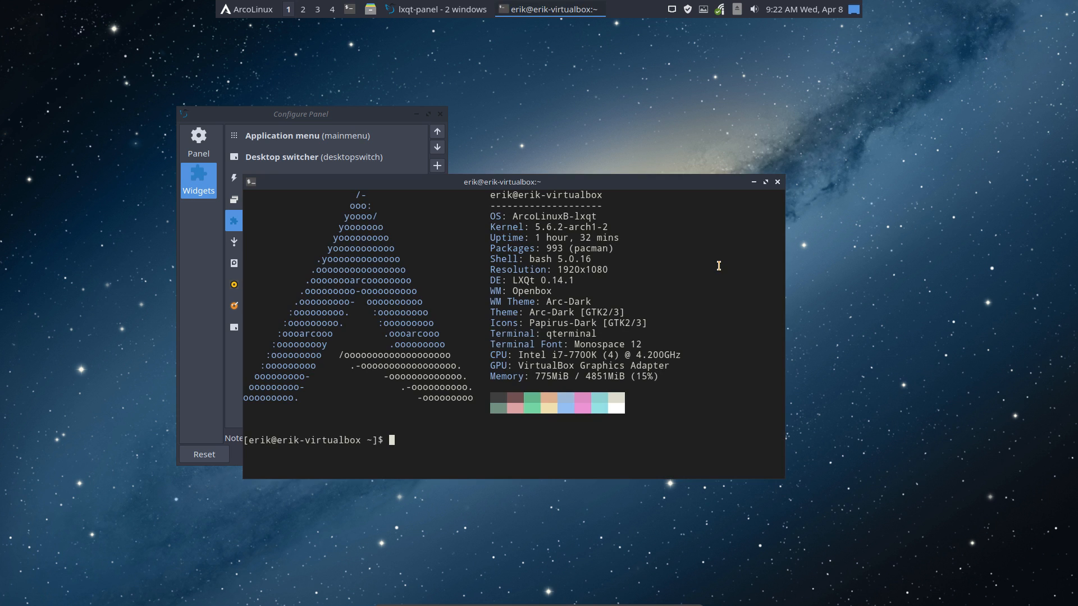
text(sudo pacman)
text(-S sensors)
key(Return)
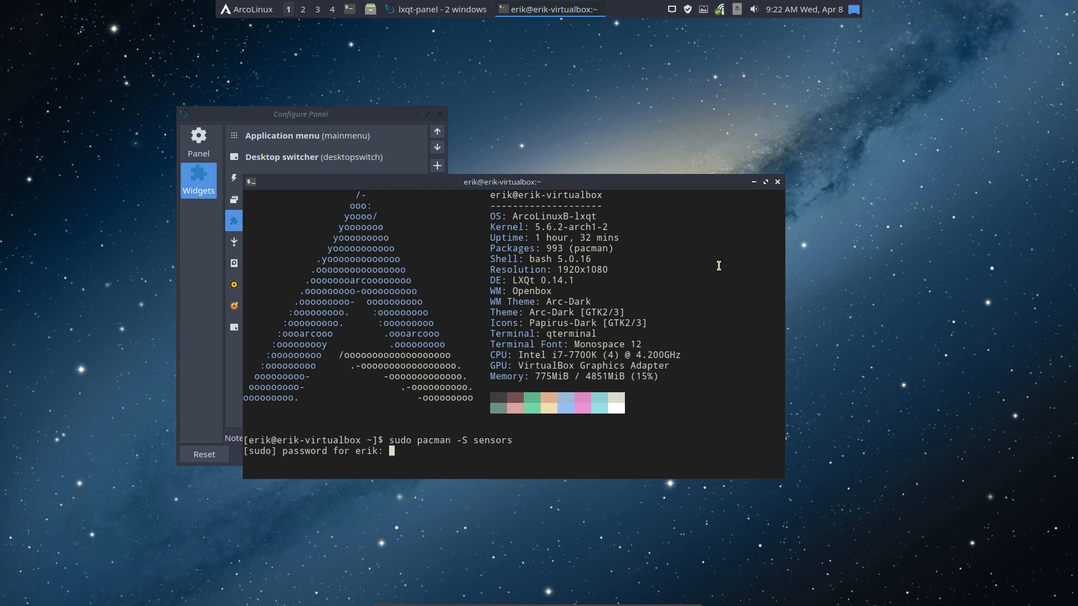
key(ctrl+c)
Run sudo pacman -S lm_sensors, entering the account password and accepting the installation
key(Up)
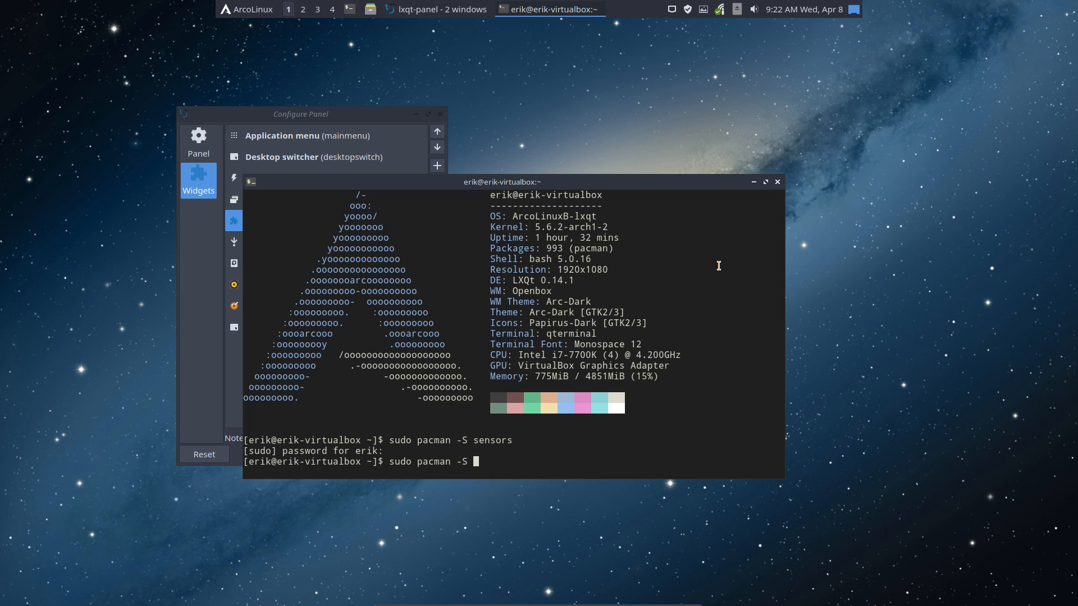
text(lm_sensors)
key(Return)
key(Return)
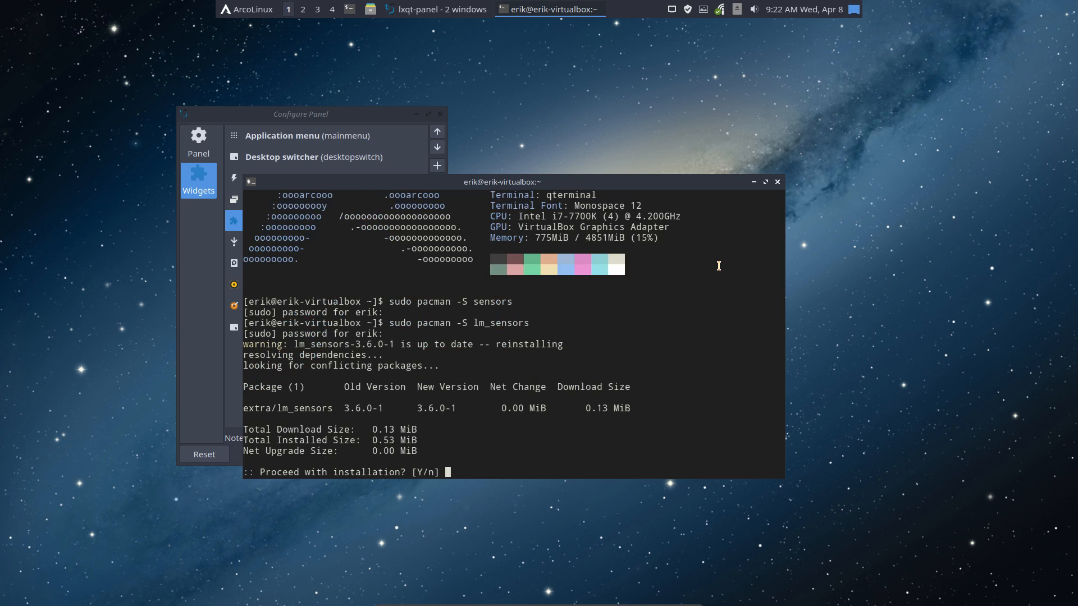
key(Return)
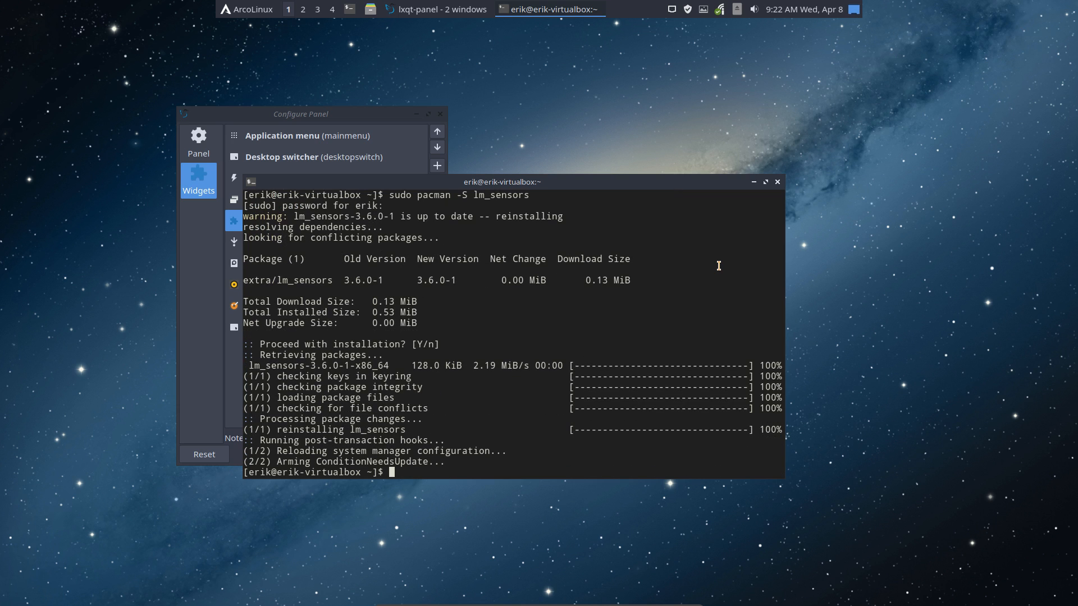
Close the terminal and run the sensors command in a new one to check for hardware sensors
click(777, 182)
key(ctrl+alt+t)
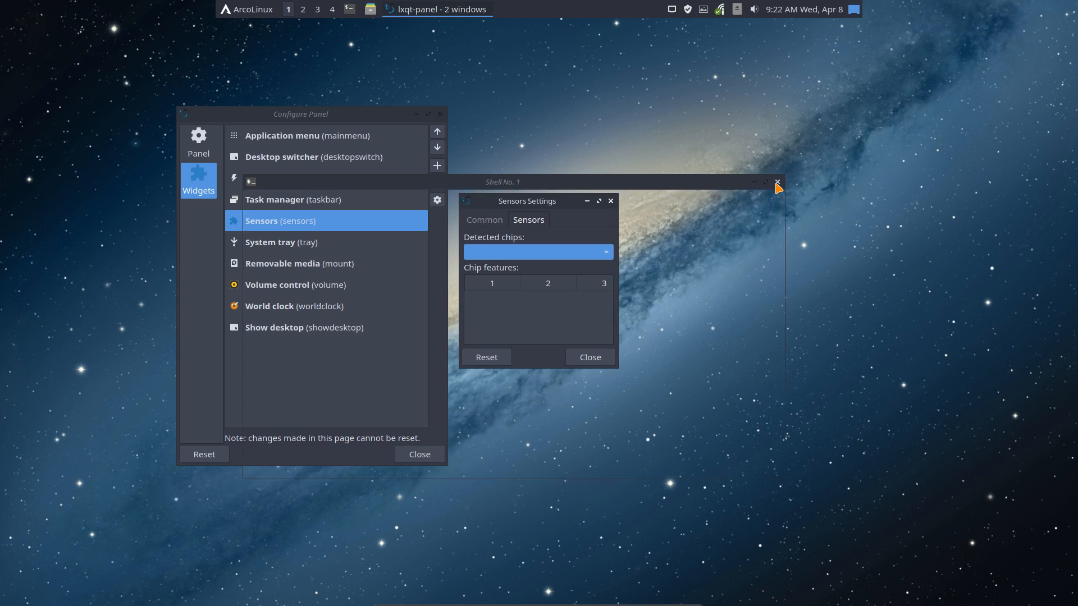
text(sensors)
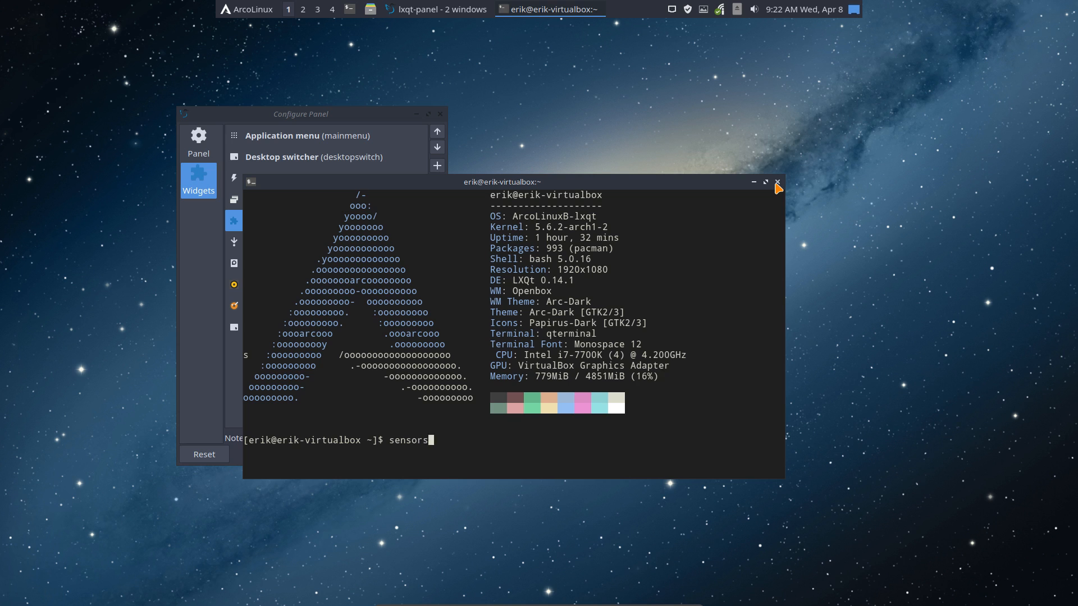
key(Return)
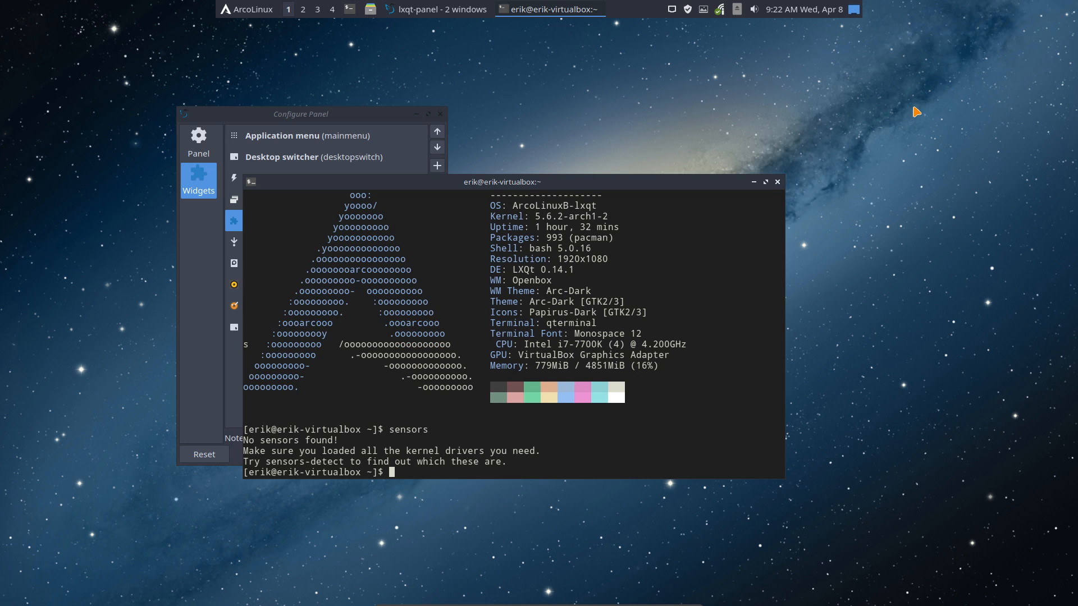
Close the terminal and the Sensors settings, and remove the Sensors widget from the panel
click(778, 183)
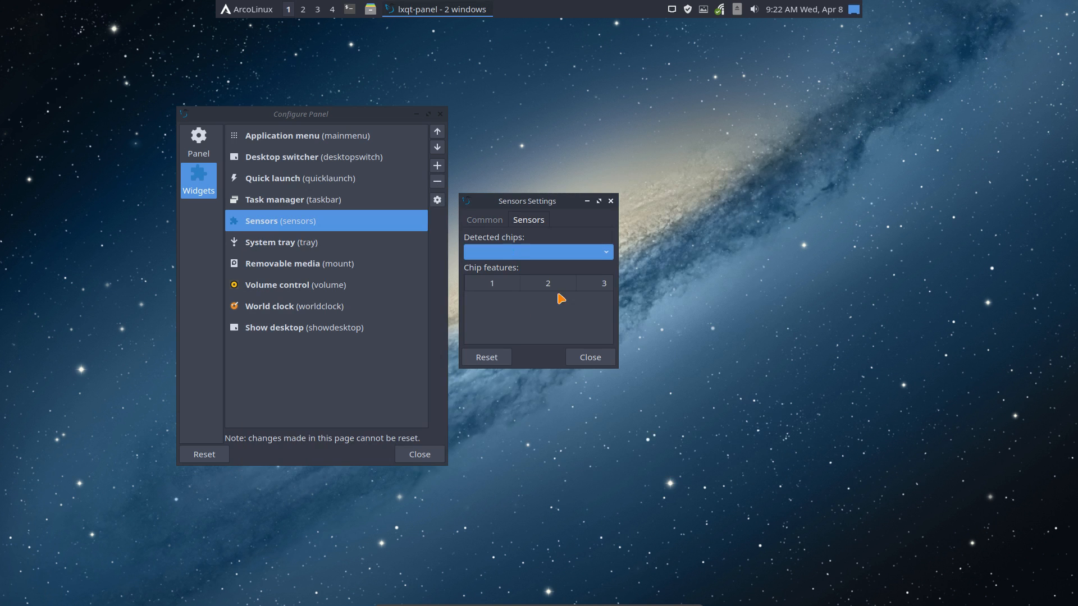
click(610, 202)
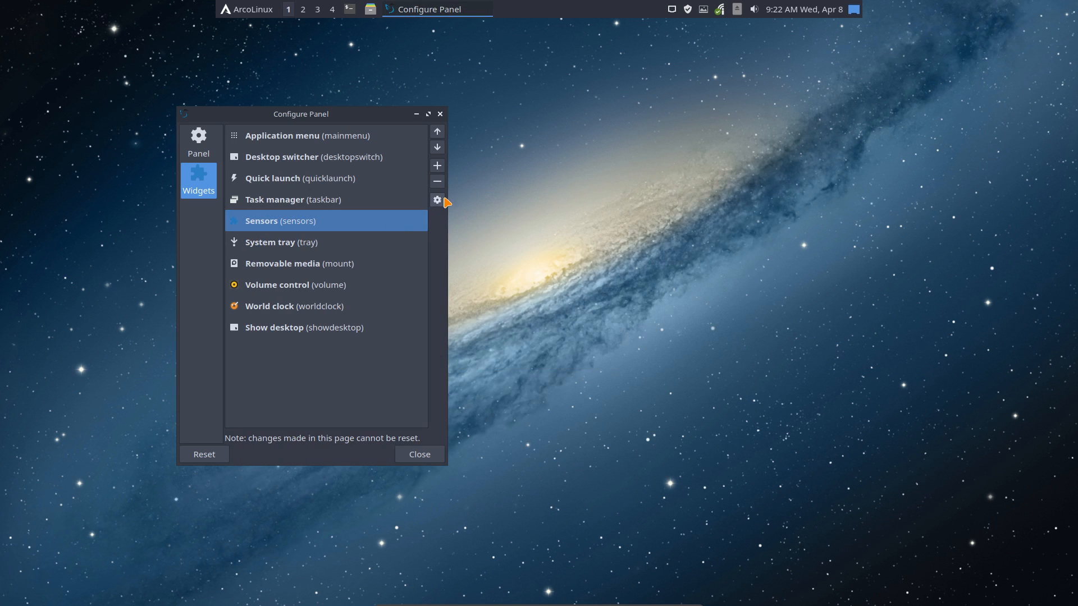
click(437, 181)
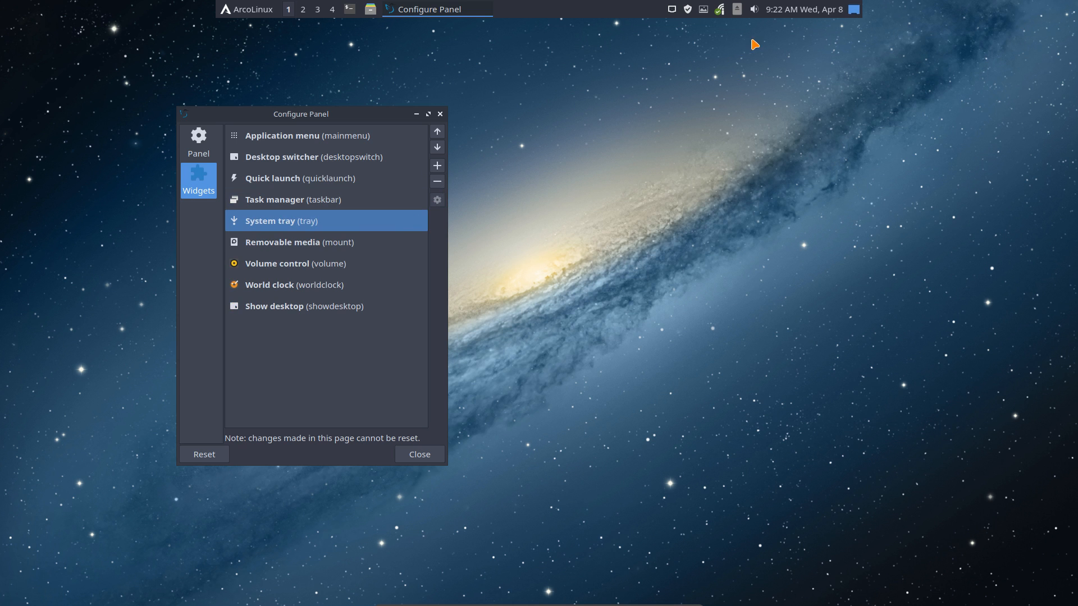
Open the Add Plugins window and try to add the System Statistics widget to the panel
click(437, 166)
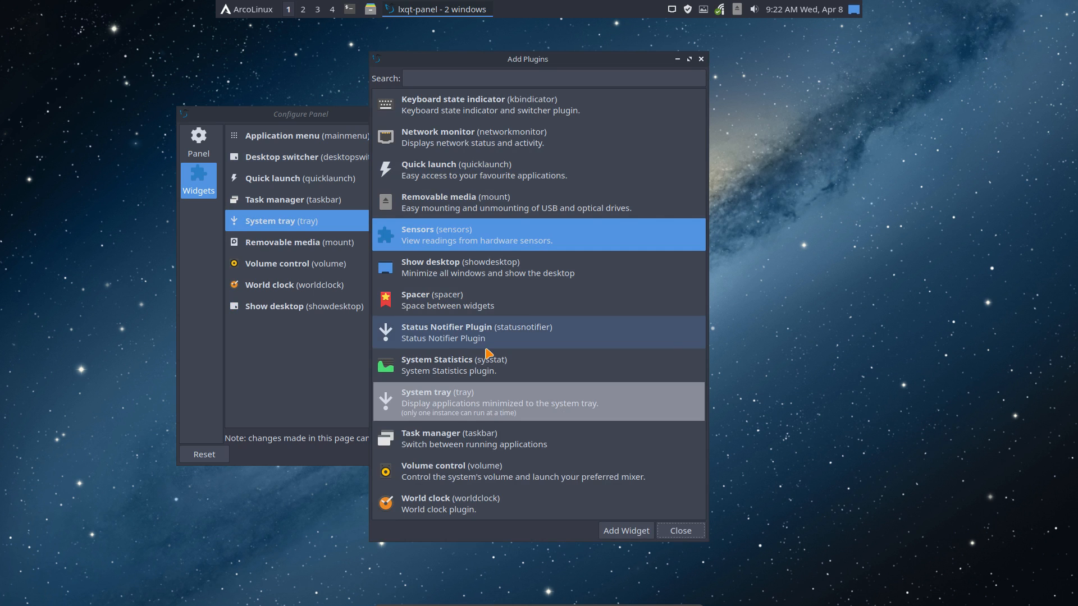
click(508, 379)
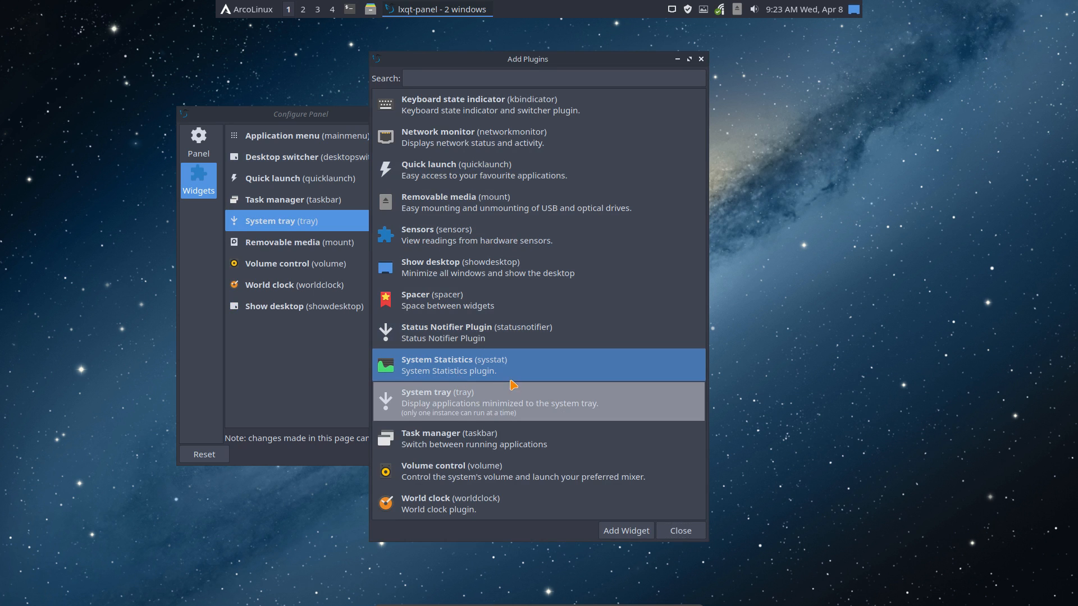
click(645, 535)
click(500, 370)
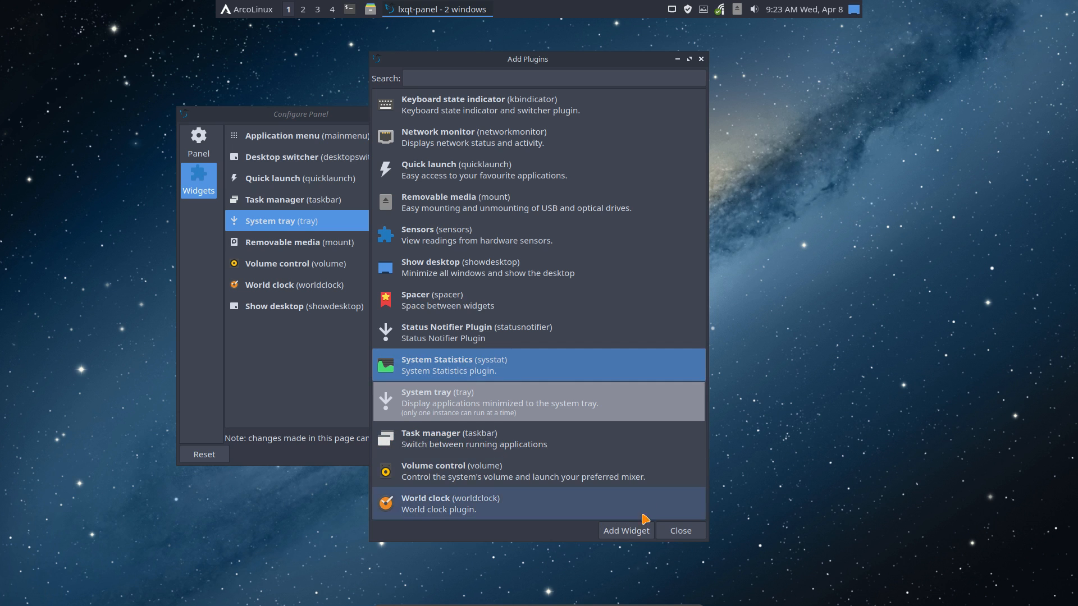
click(638, 536)
Try to add the CPU monitor widget to the panel, and close the Add Plugins window
click(457, 443)
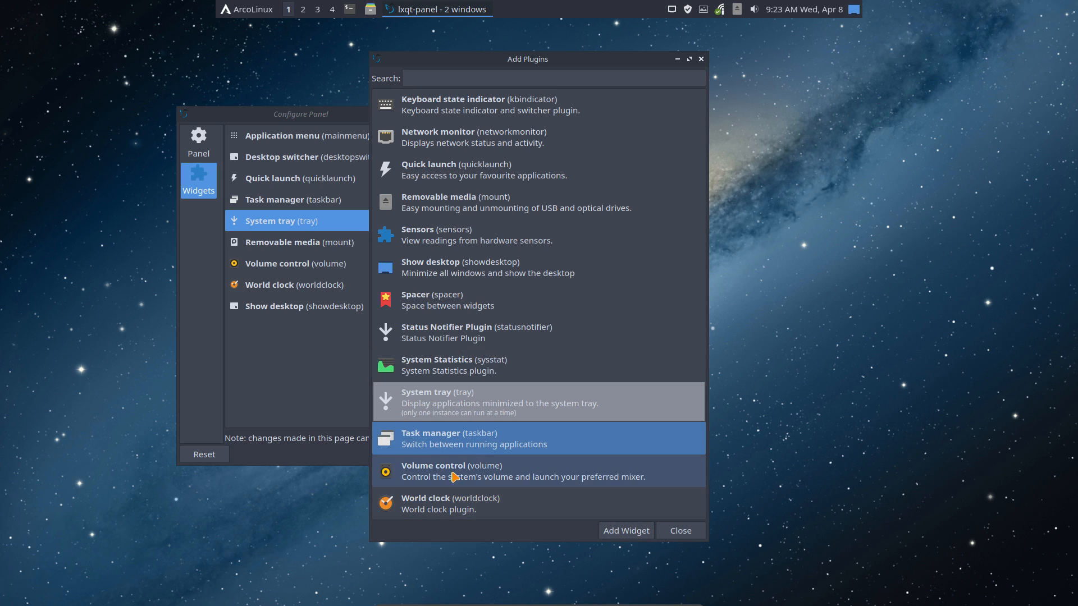
click(456, 478)
scroll(479, 296, up, 2)
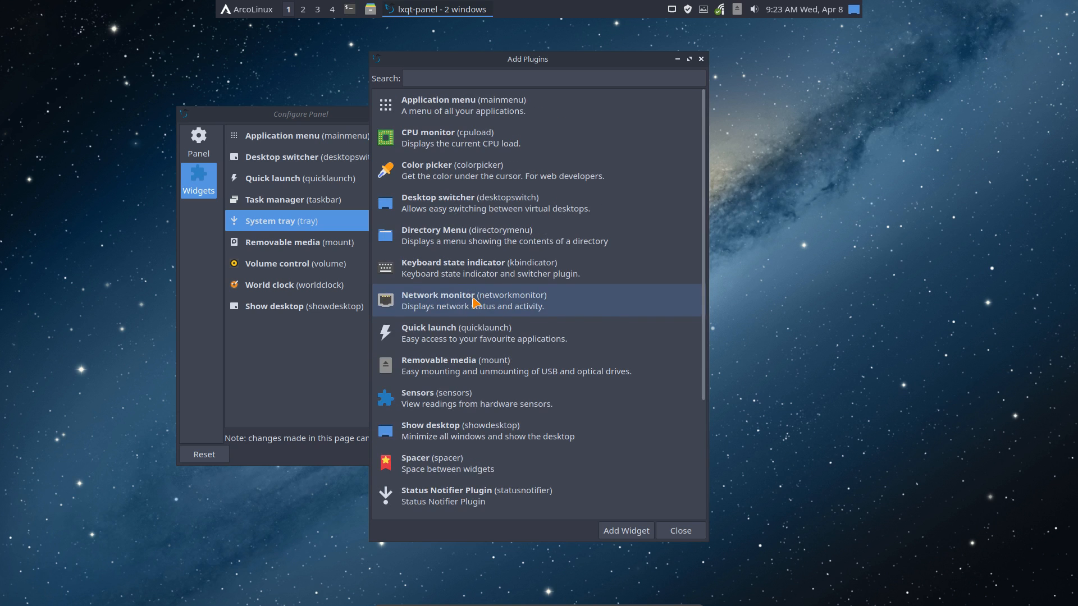
click(465, 142)
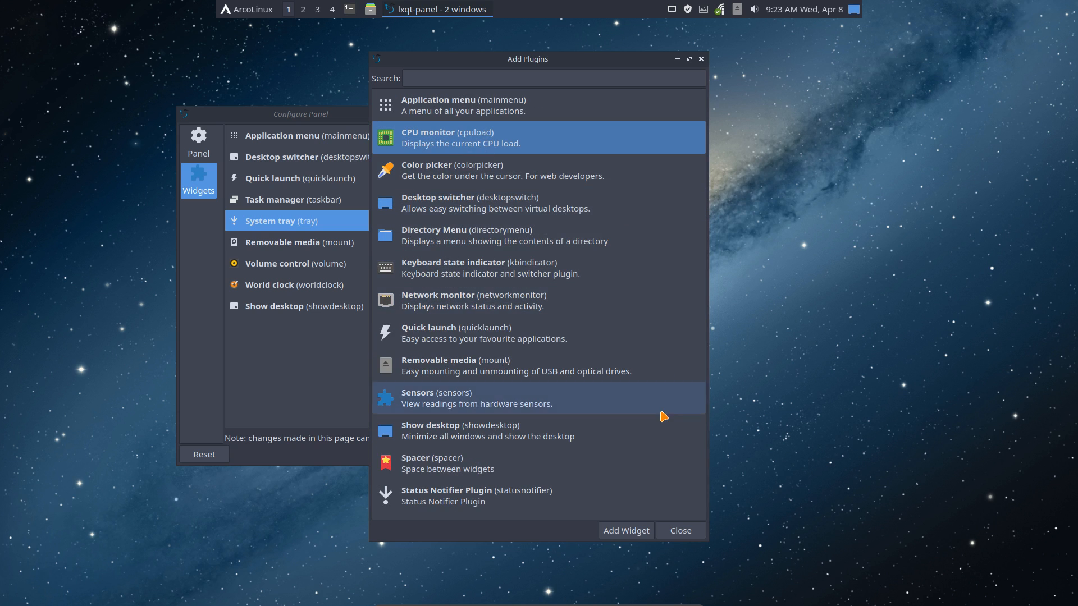
click(640, 531)
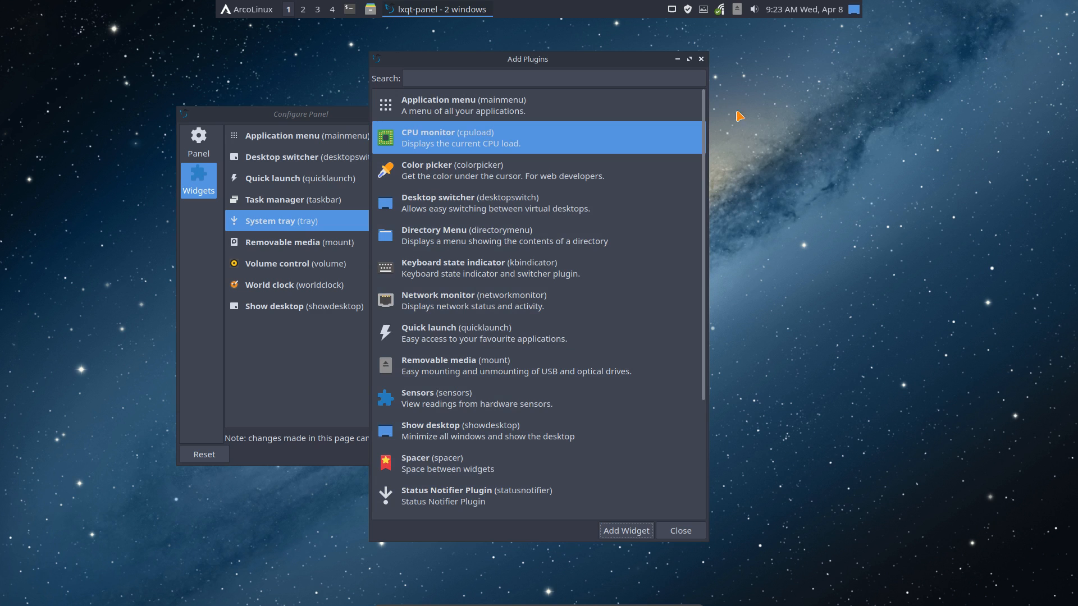
click(701, 59)
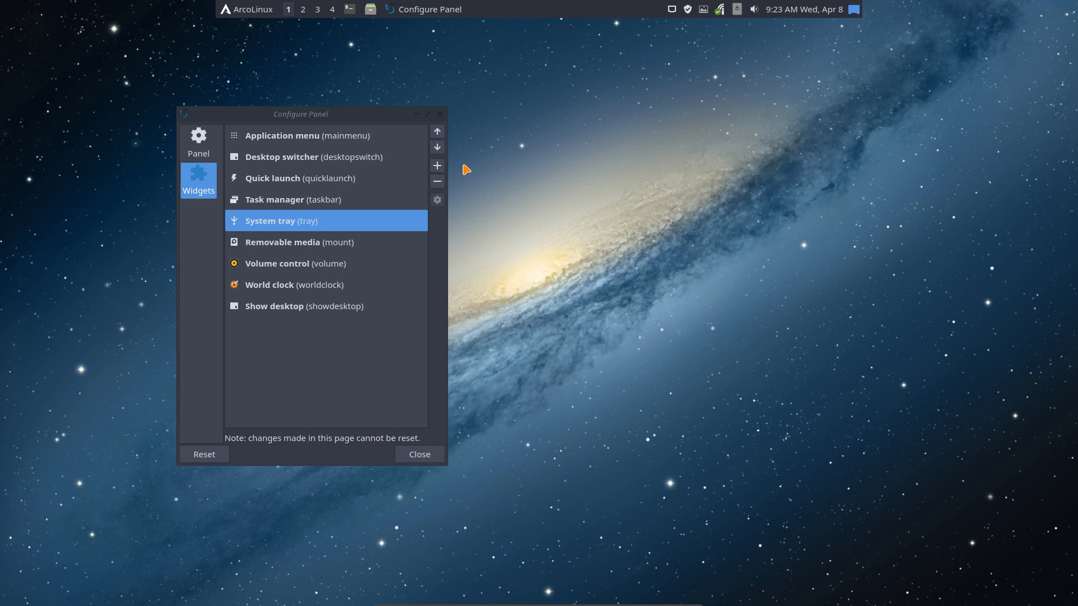
click(303, 310)
click(302, 286)
click(298, 232)
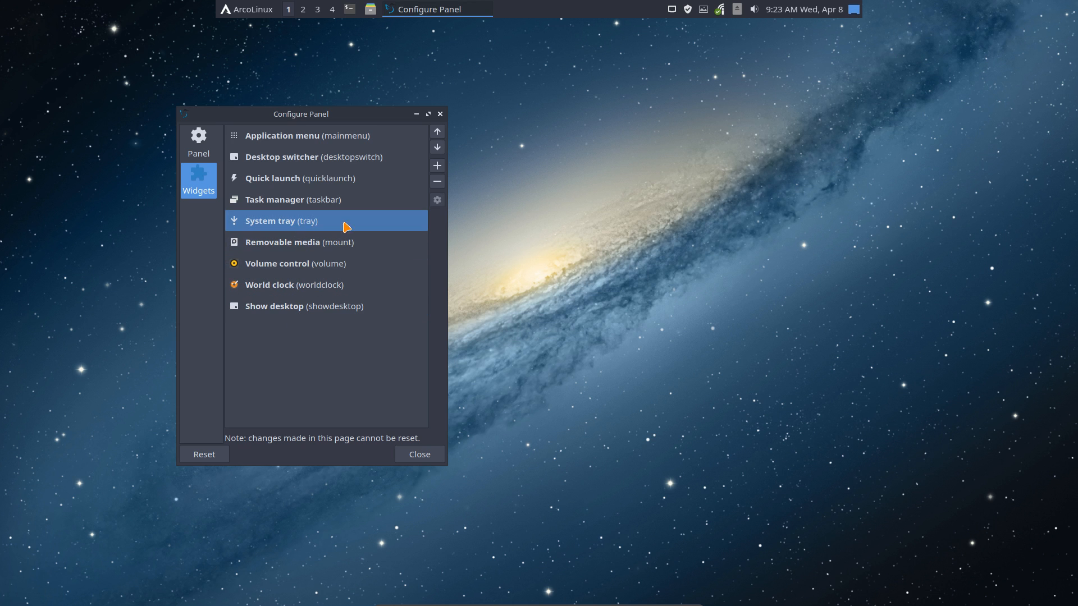
Reopen the Add Plugins window, browse the available plugins, and try again to add System Statistics
click(437, 166)
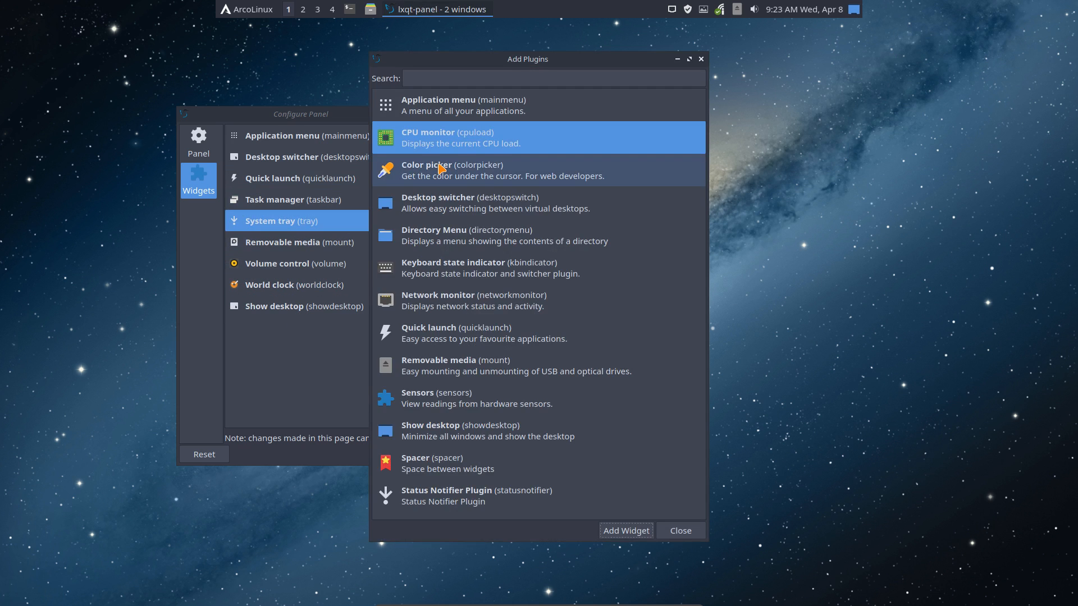
scroll(461, 146, down, 1)
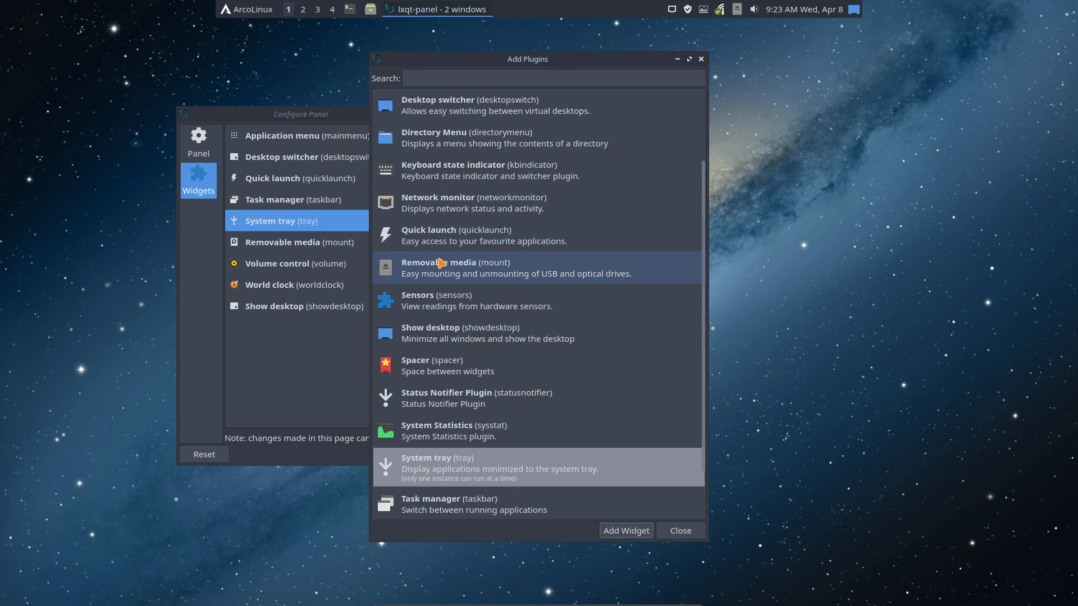
click(474, 239)
click(463, 274)
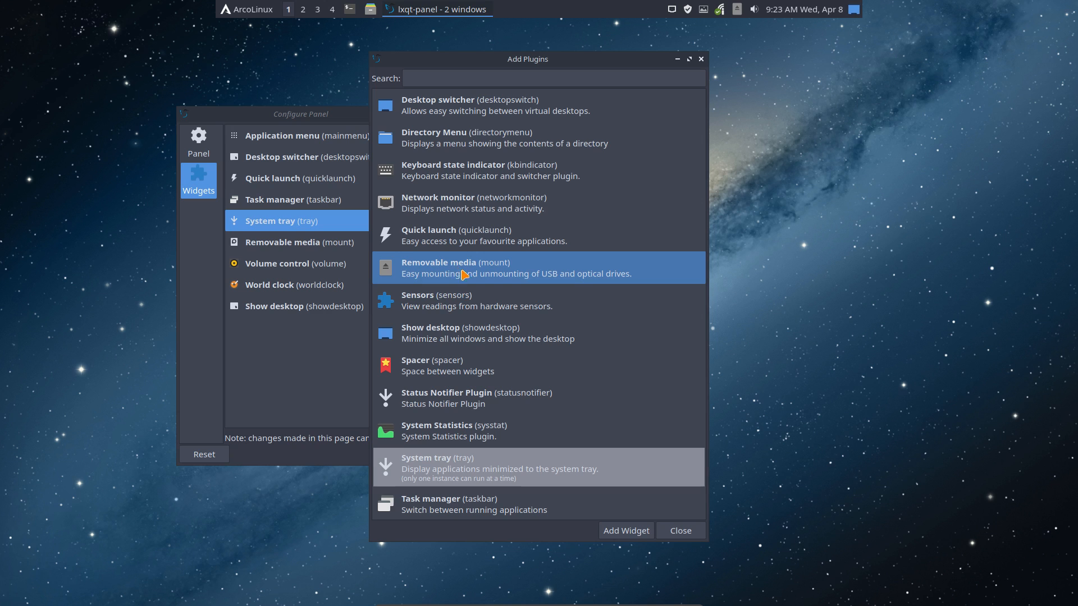
click(462, 308)
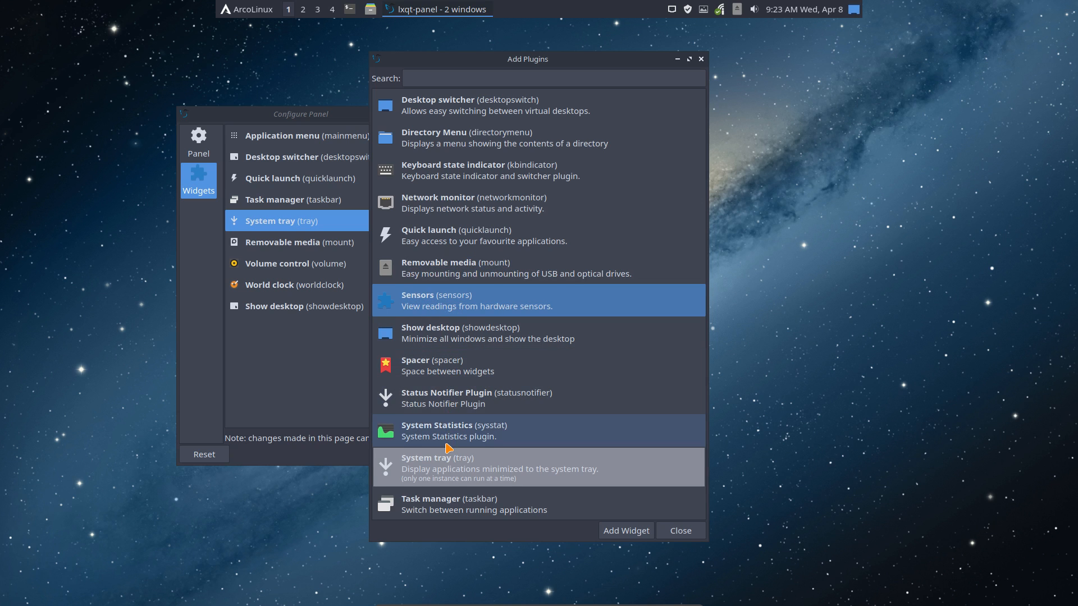
scroll(504, 446, down, 1)
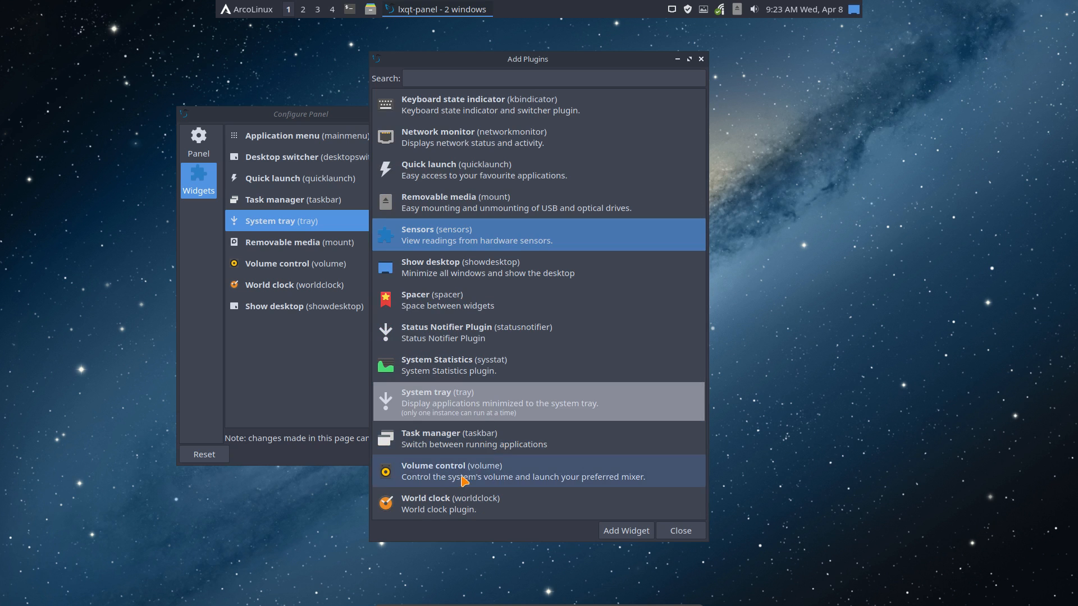
click(469, 368)
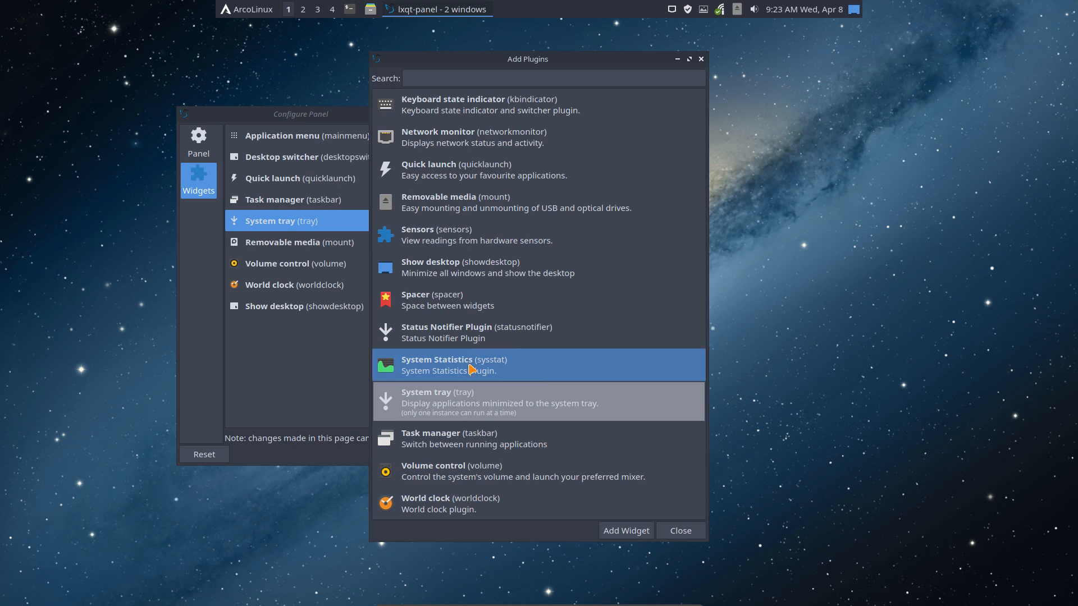
click(633, 533)
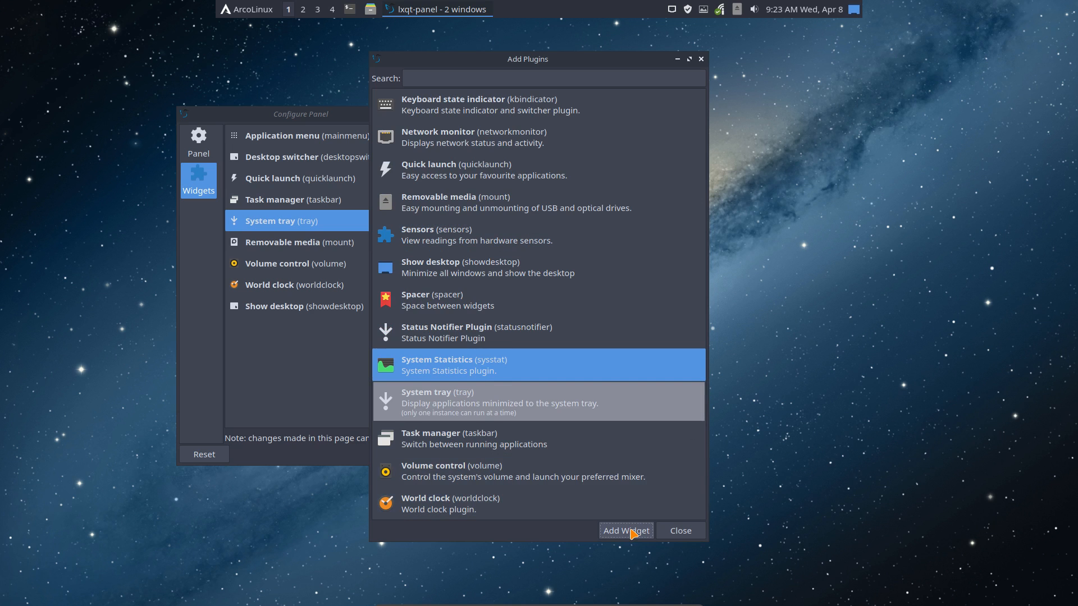
Add the Sensors widget to the panel as a test, and remove it again
click(473, 231)
click(625, 530)
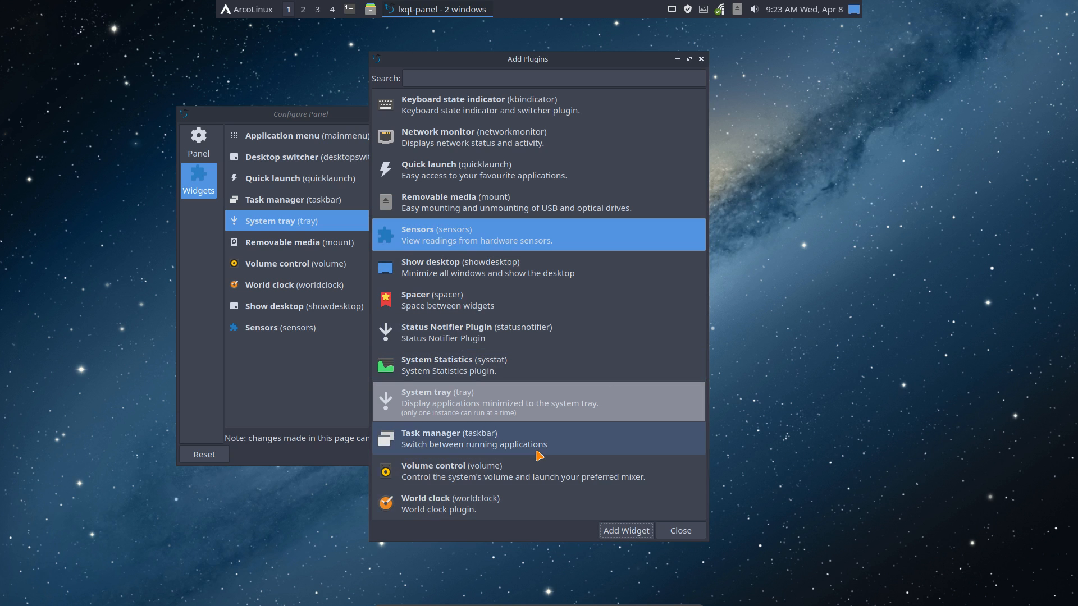
click(331, 333)
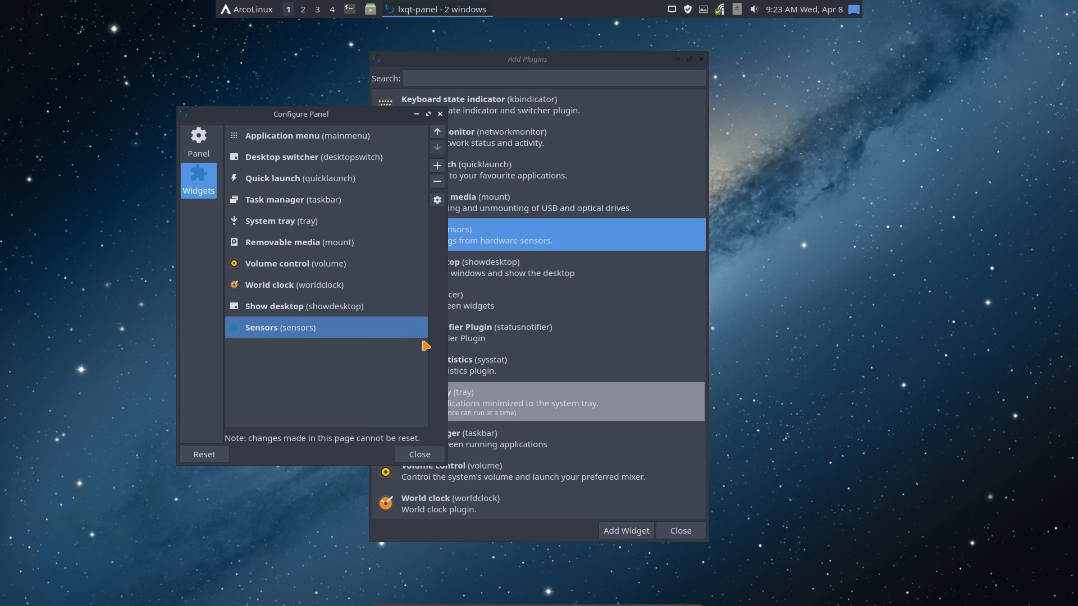
click(437, 183)
Try once more to add the System Statistics widget, and close the Add Plugins window
click(531, 404)
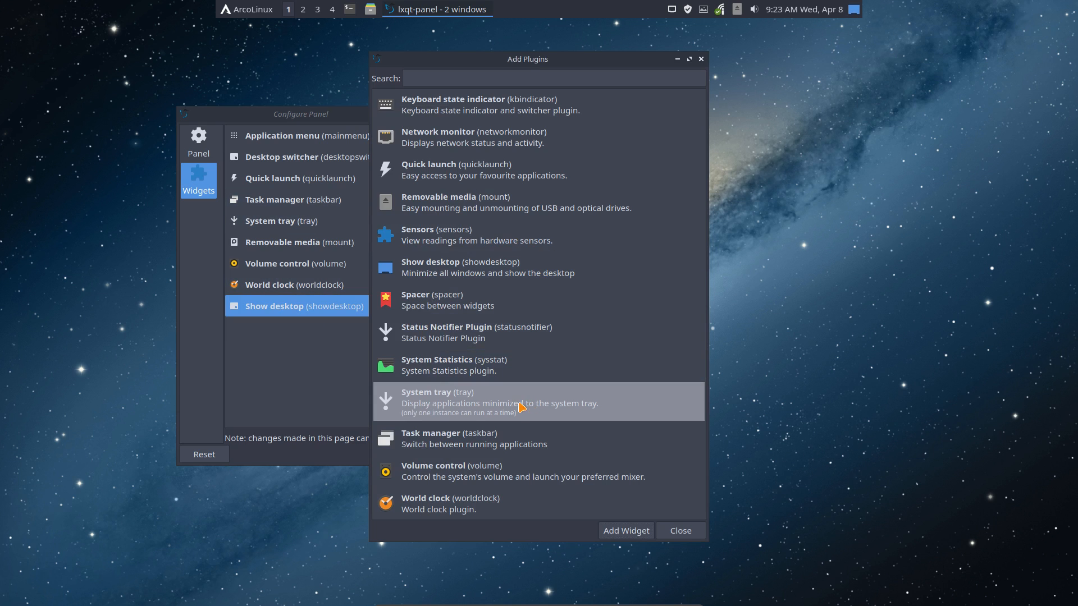
click(485, 371)
click(626, 532)
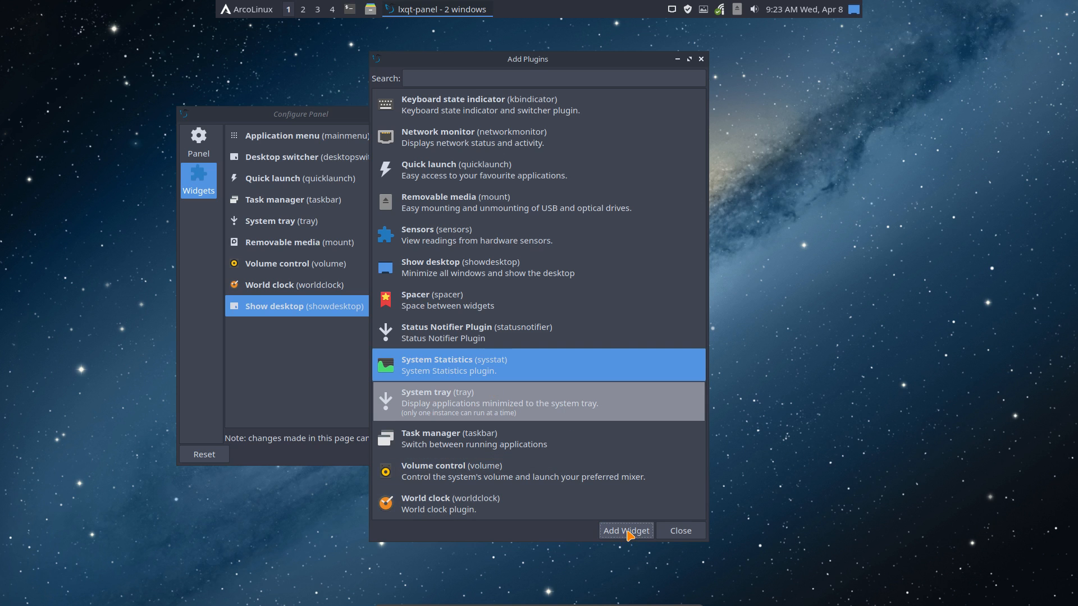
click(701, 59)
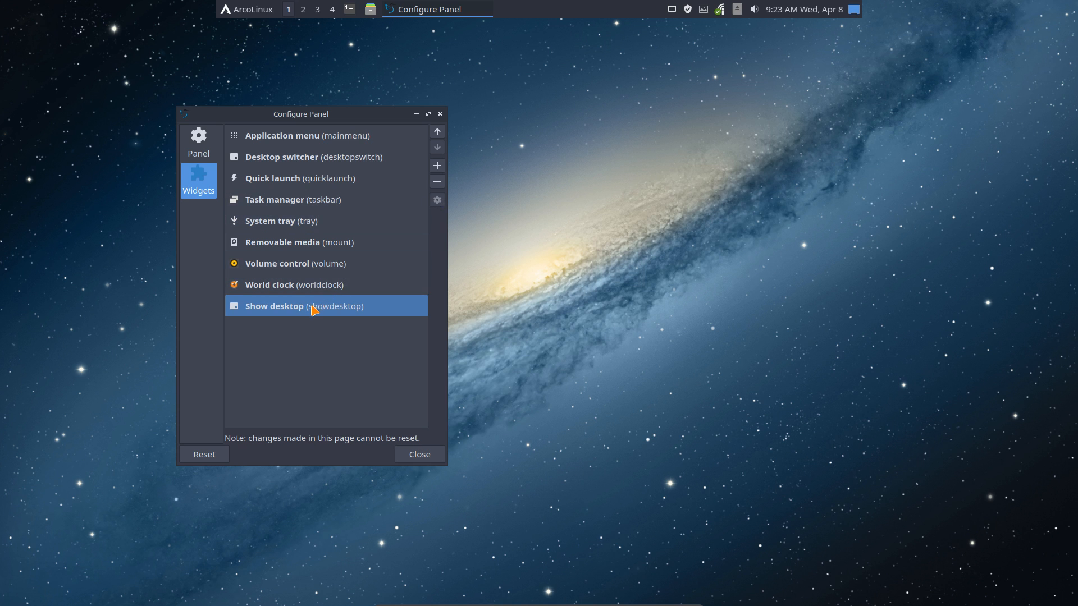
Go through the panel's widgets one by one, and view the Desktop switcher's settings
click(309, 285)
click(309, 263)
click(302, 241)
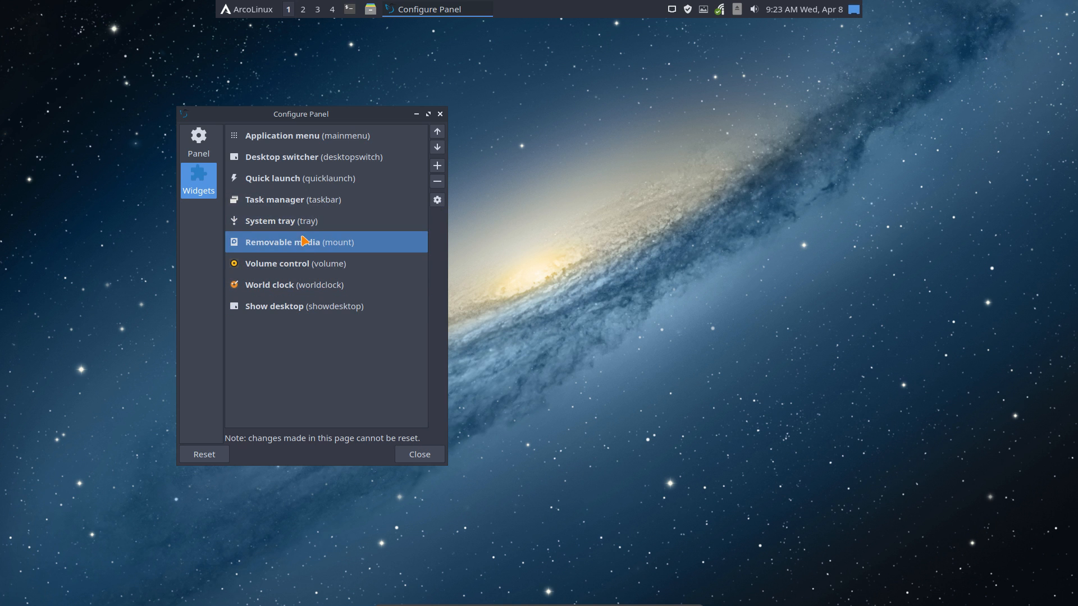
click(299, 221)
click(299, 200)
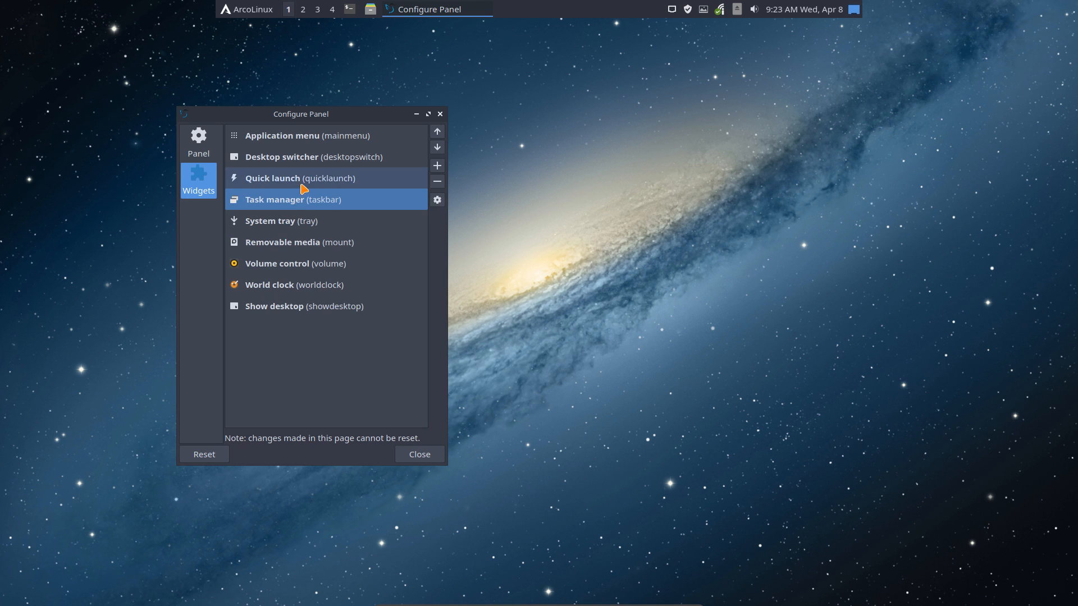
click(312, 183)
click(325, 164)
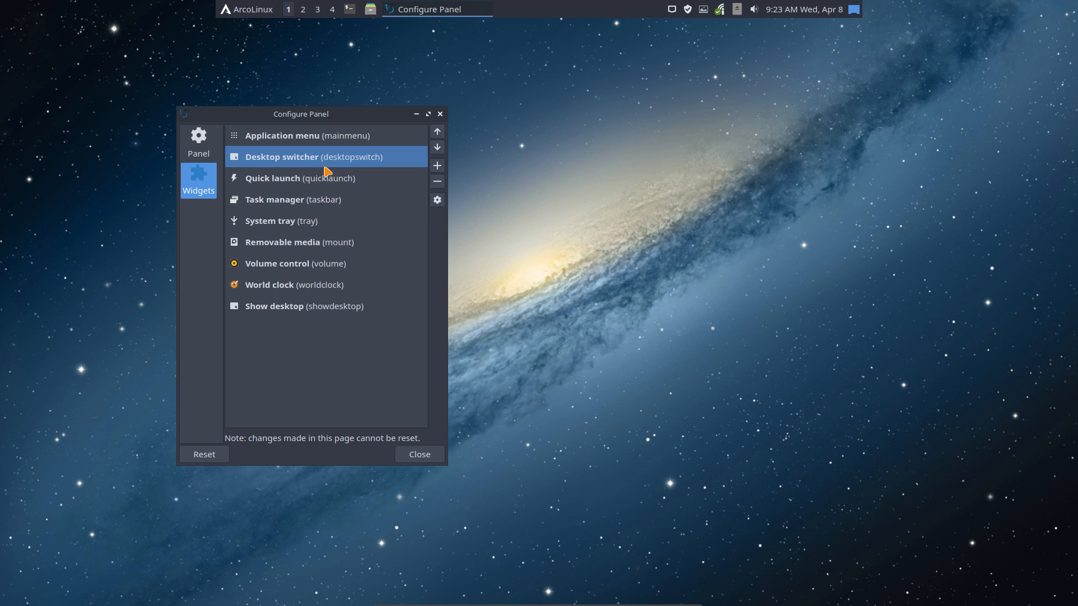
click(437, 200)
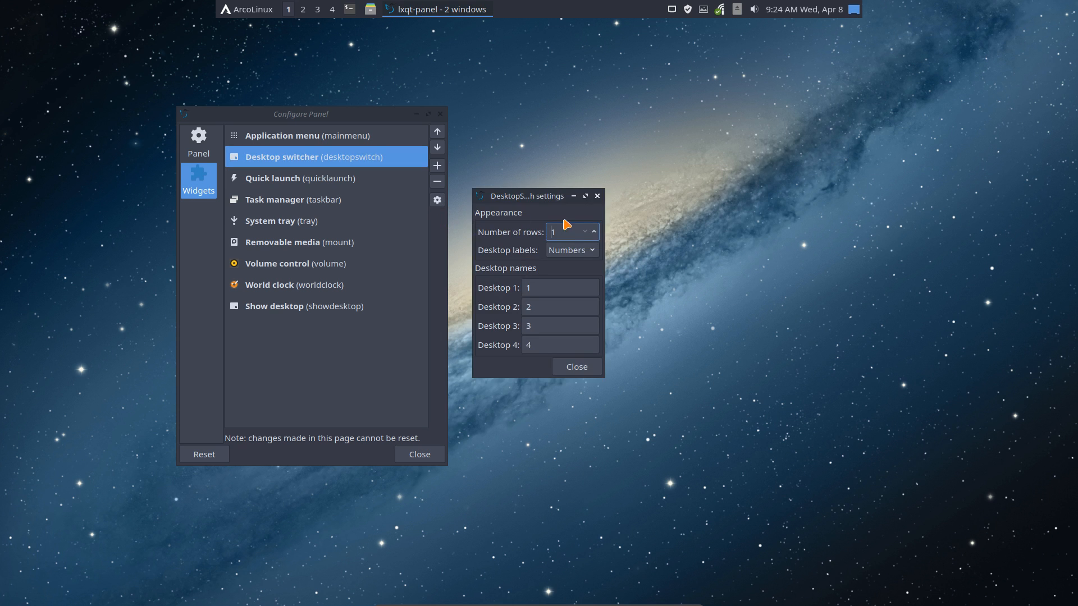
click(597, 195)
View the Application menu widget's settings, and close the panel configuration
click(328, 141)
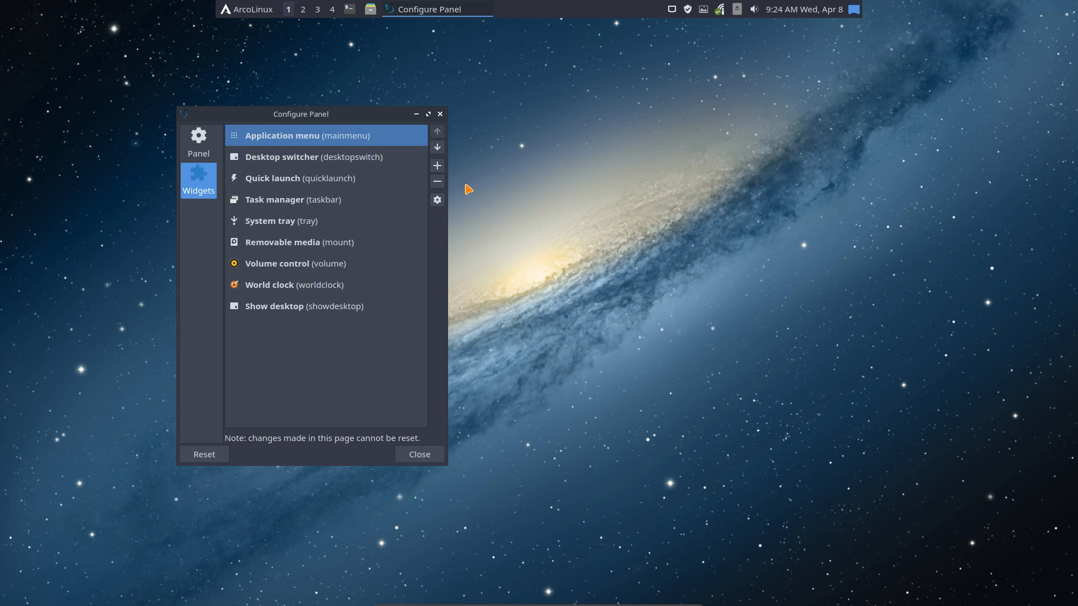
click(437, 201)
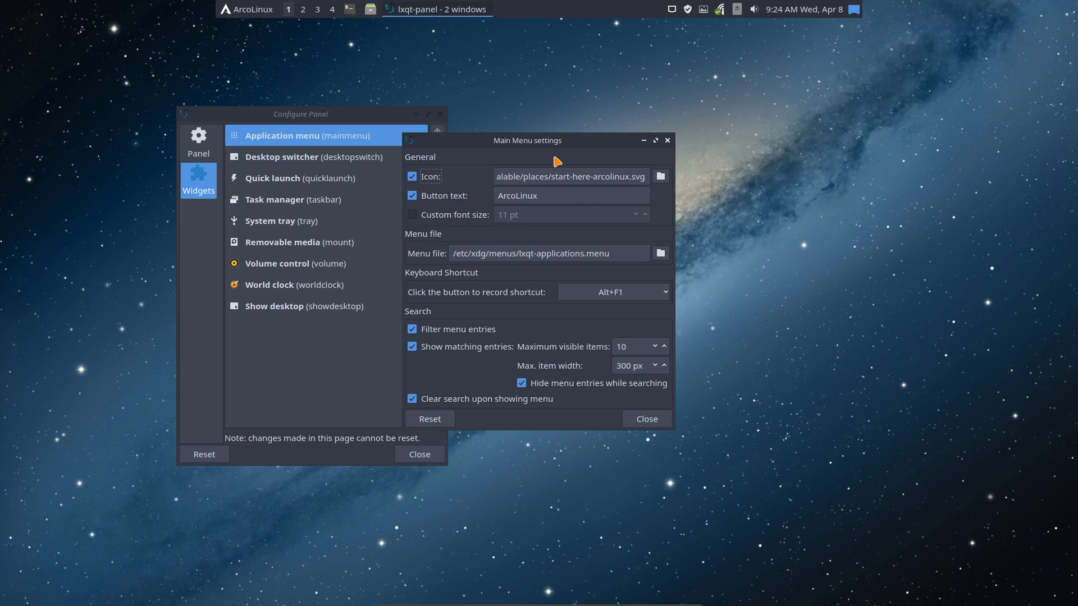
click(667, 141)
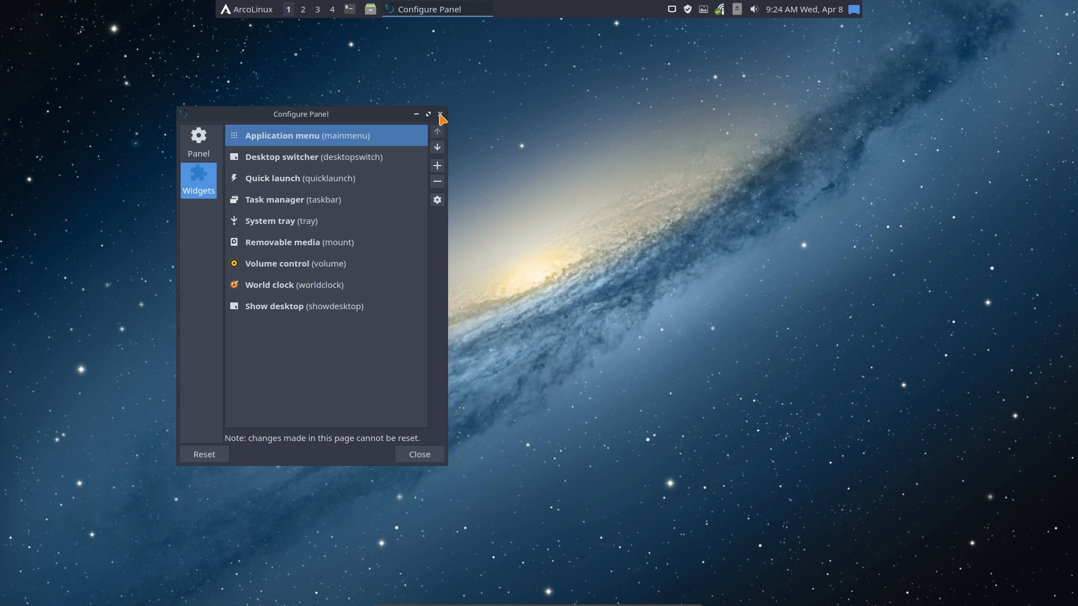
click(440, 114)
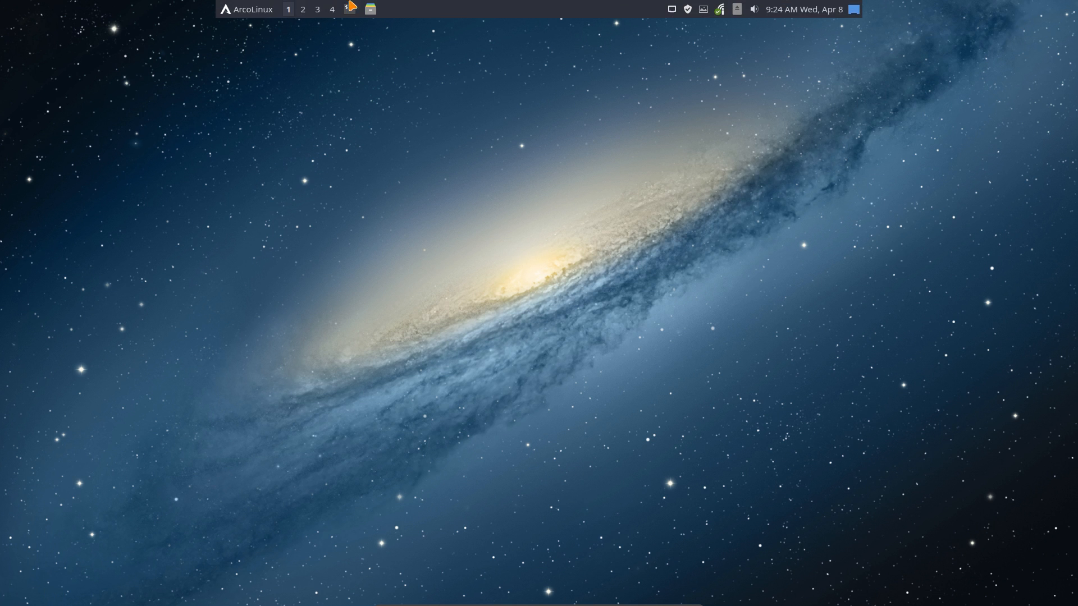
Open the Application menu's settings directly from the panel, and switch its icon and button text off and back on
right_click(254, 11)
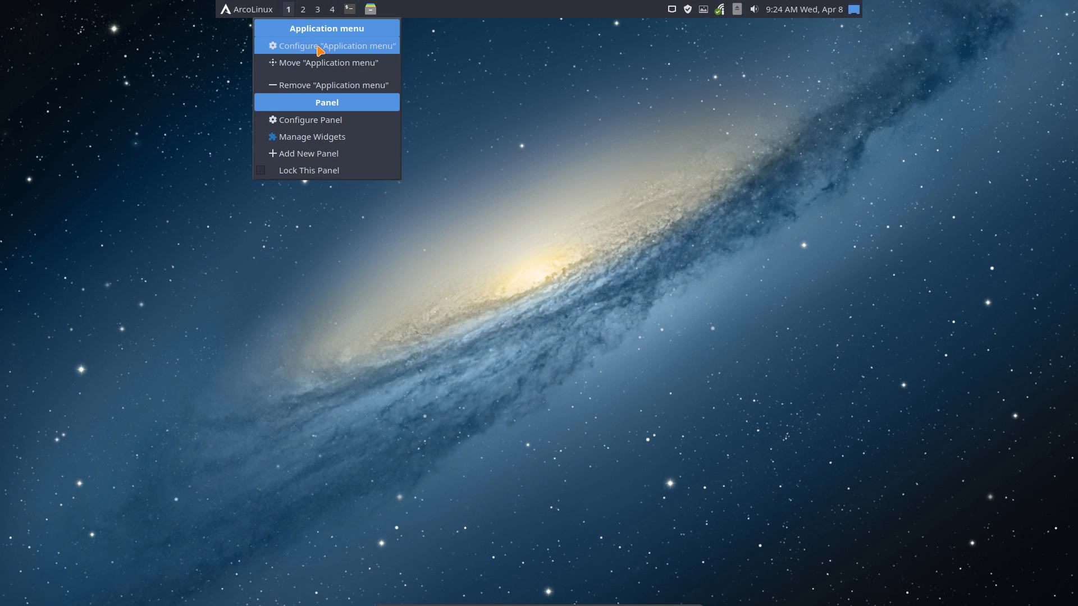
click(347, 48)
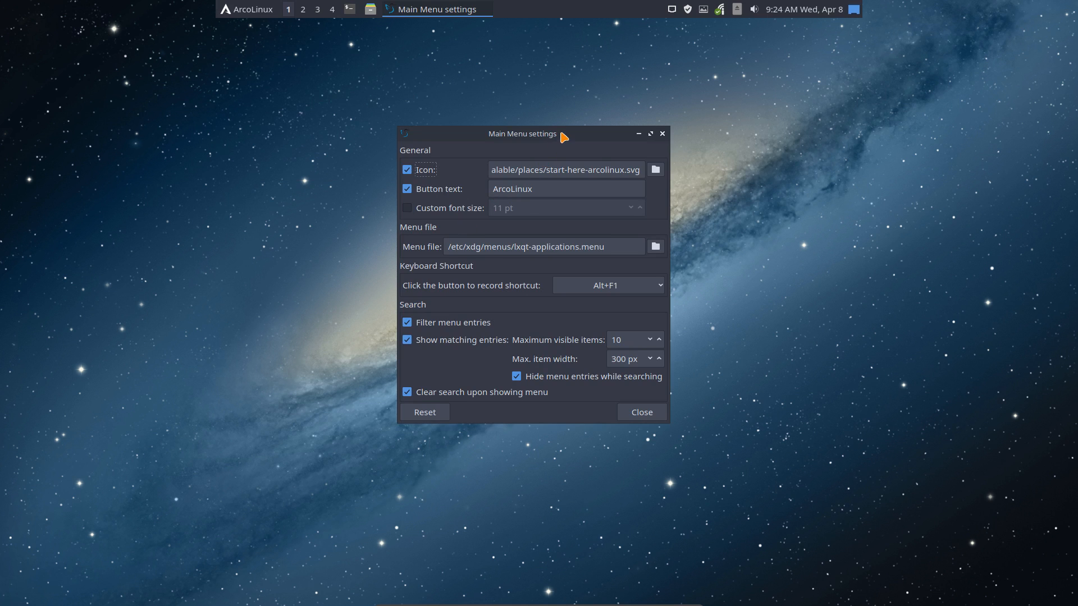
drag(561, 133, 387, 141)
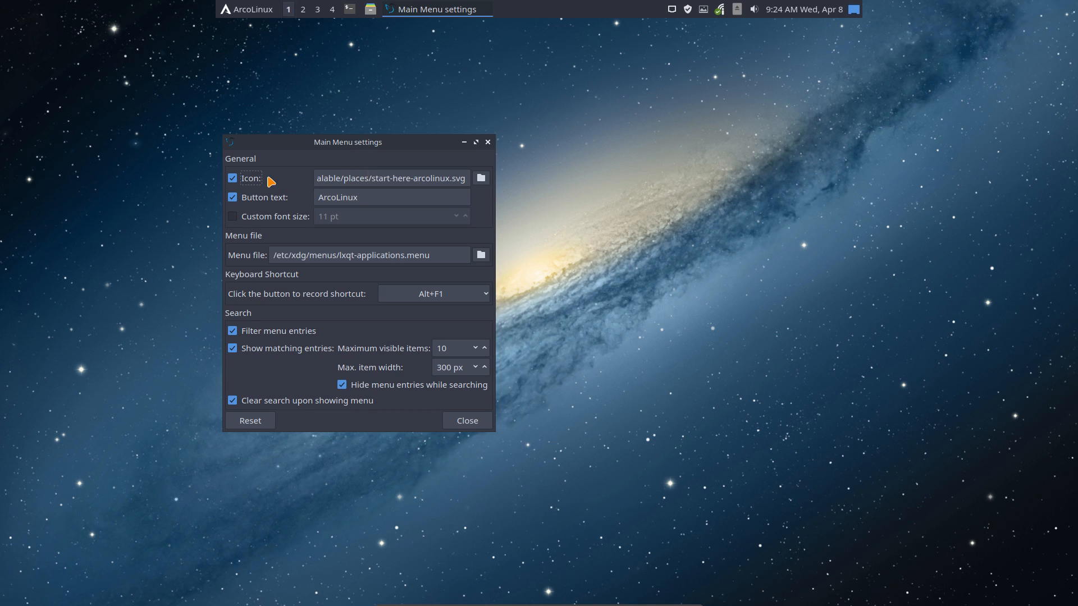
click(232, 178)
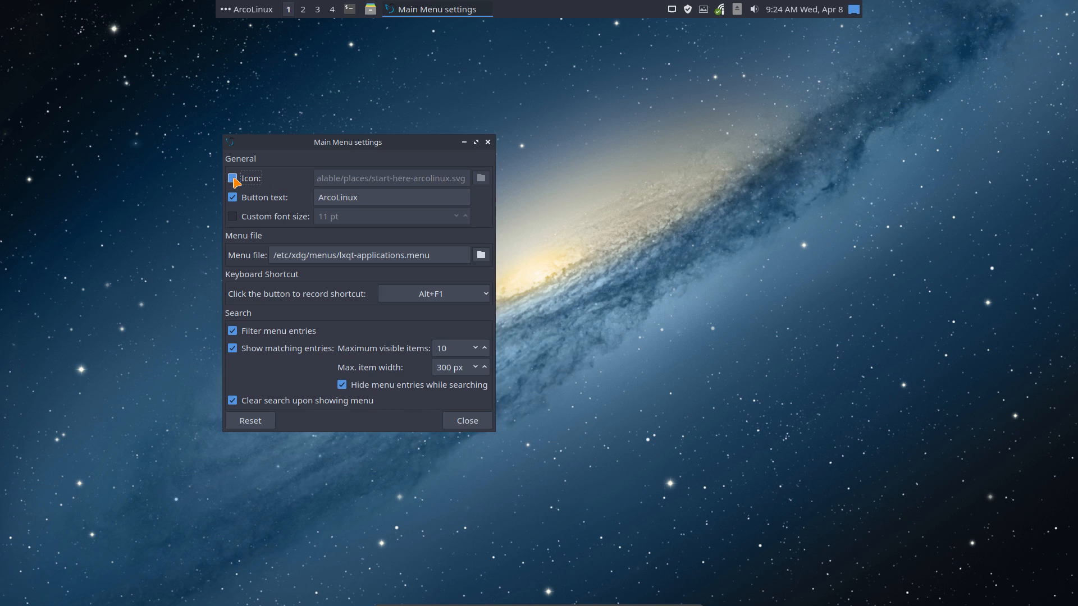
click(233, 179)
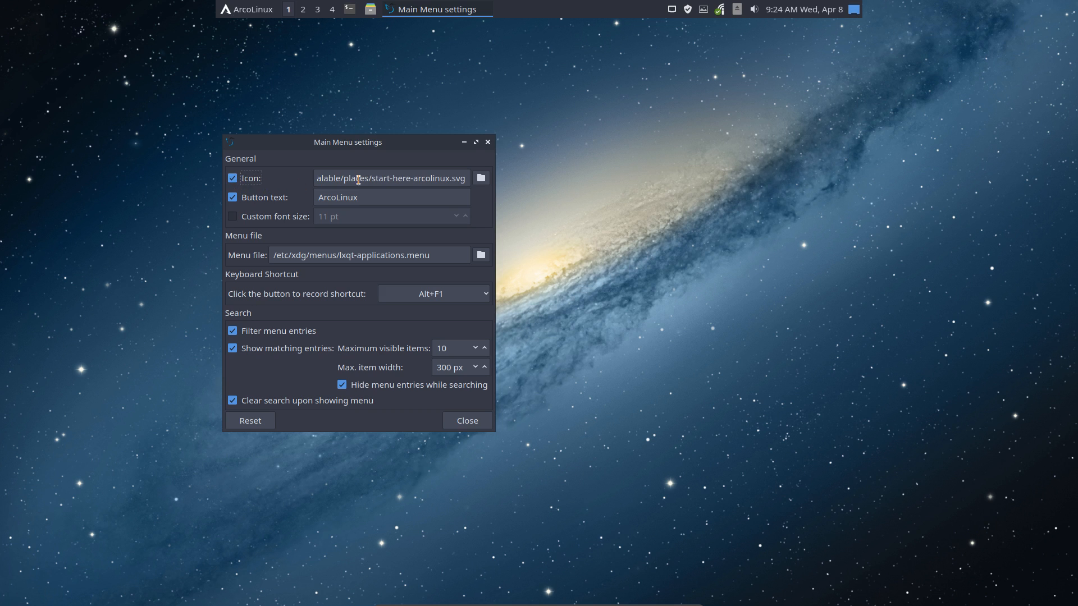
click(232, 197)
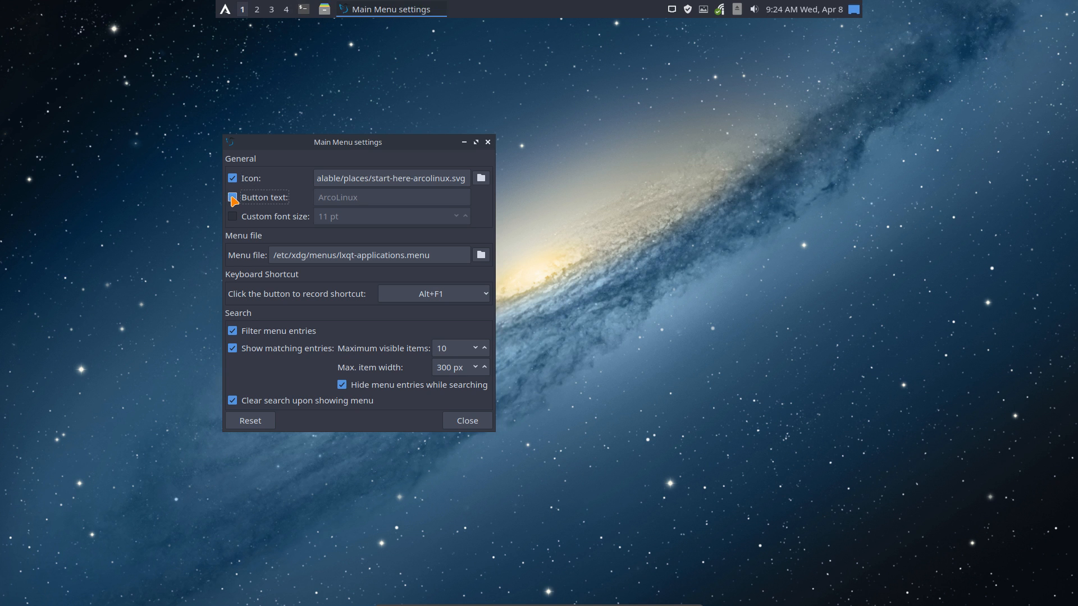
click(232, 198)
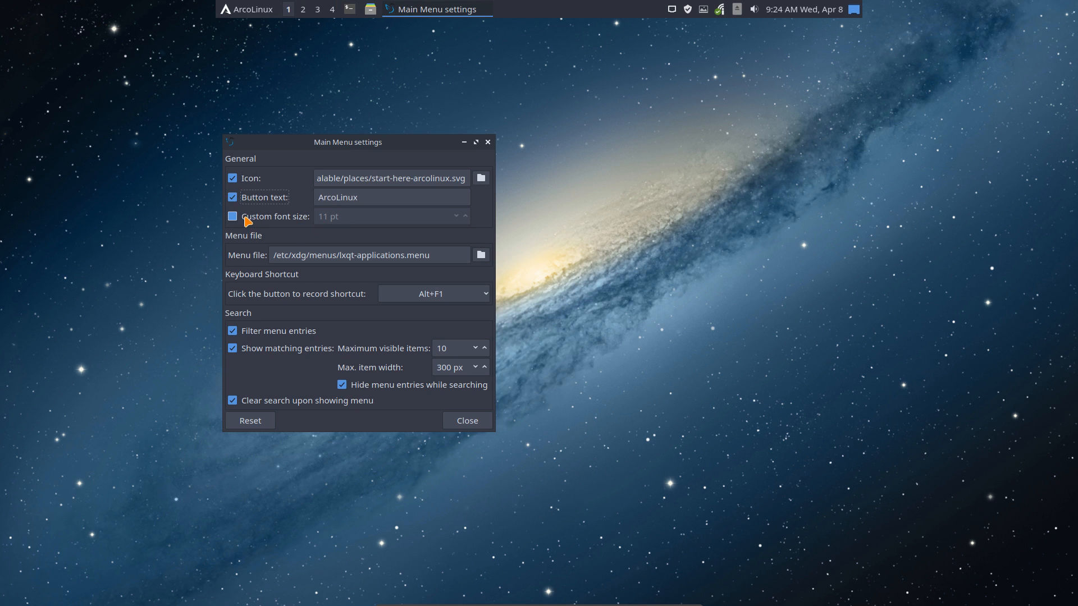
Try a custom font size of 15 pt for the Application menu, and disable it again in the reopened settings
click(233, 217)
click(464, 216)
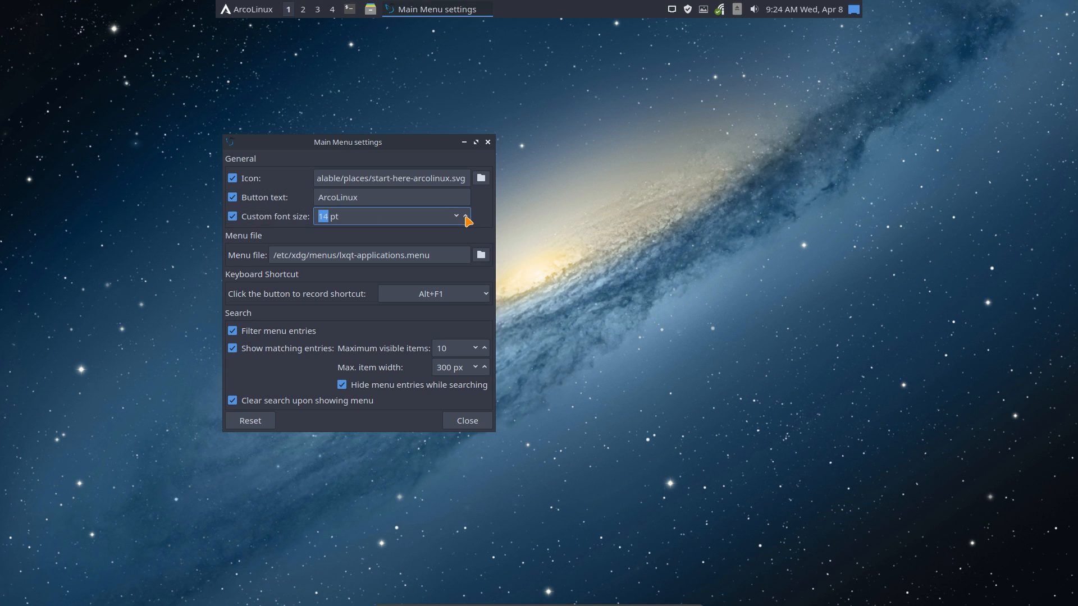
click(469, 427)
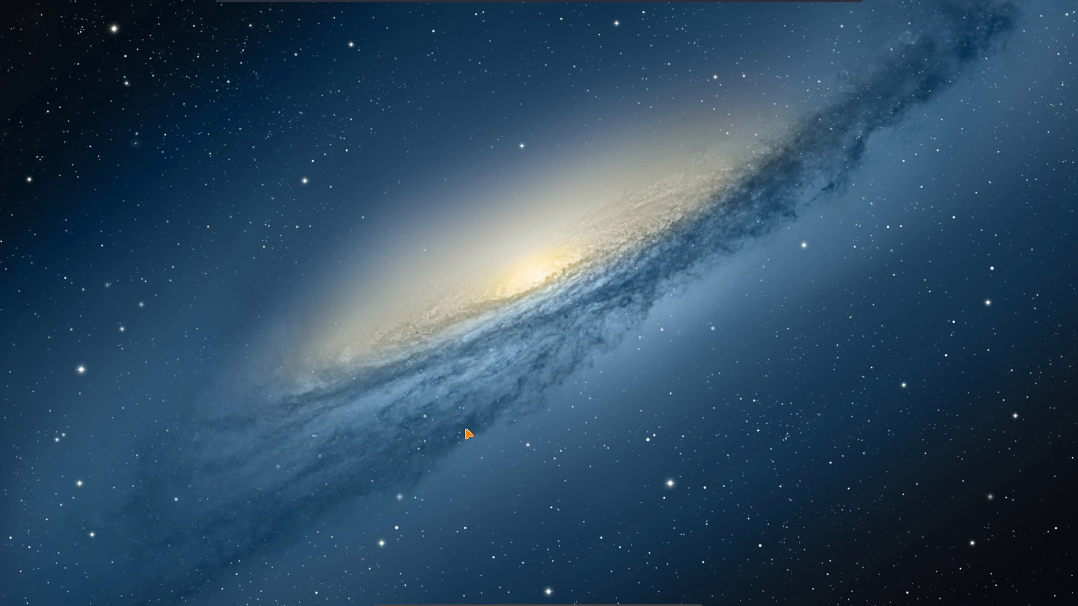
right_click(256, 11)
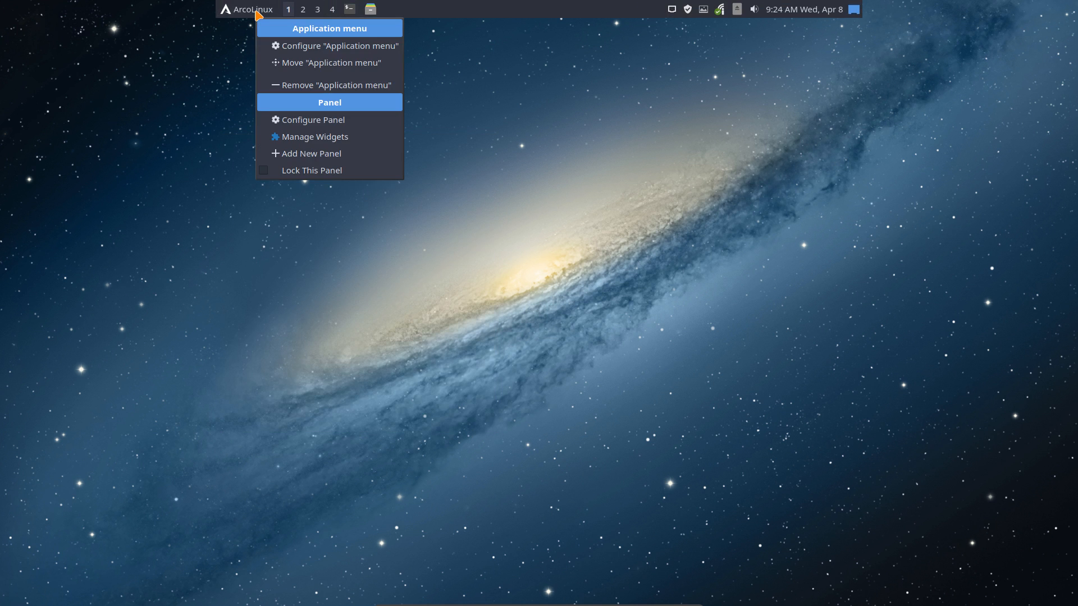
click(311, 46)
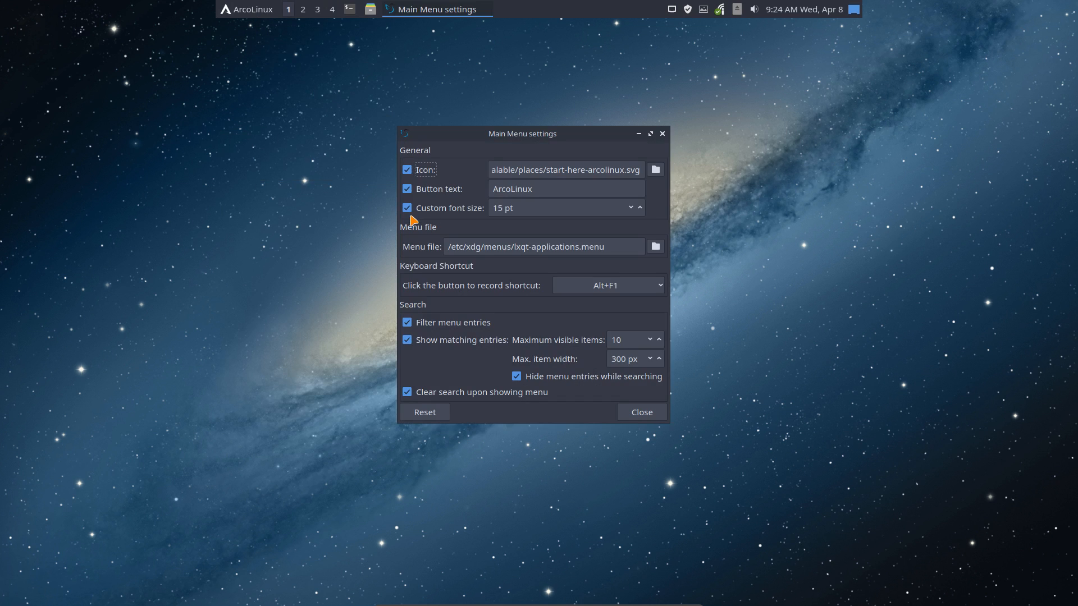
click(444, 211)
Test the application menu's assigned keyboard shortcut several times, and look at the menu's Leave entries
key(alt+F1)
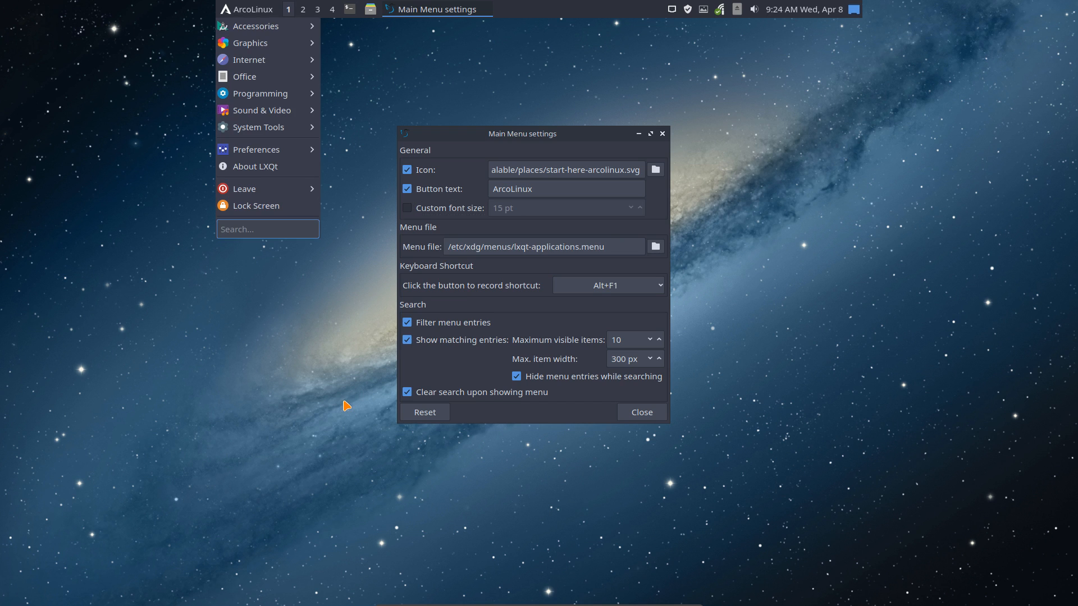
key(alt+F1)
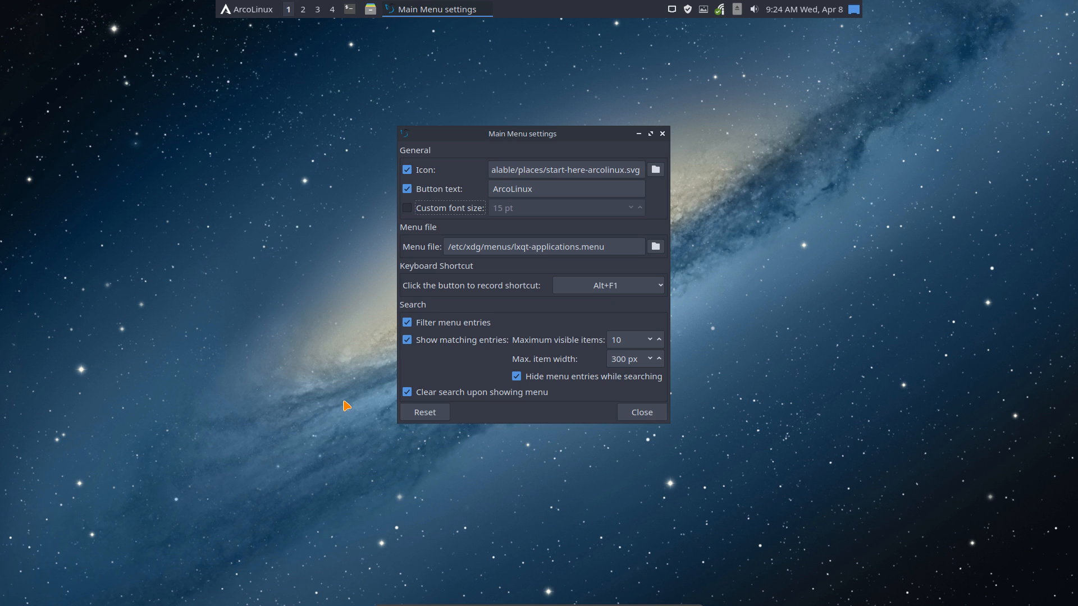
key(alt+F1)
key(alt+F1)
click(247, 9)
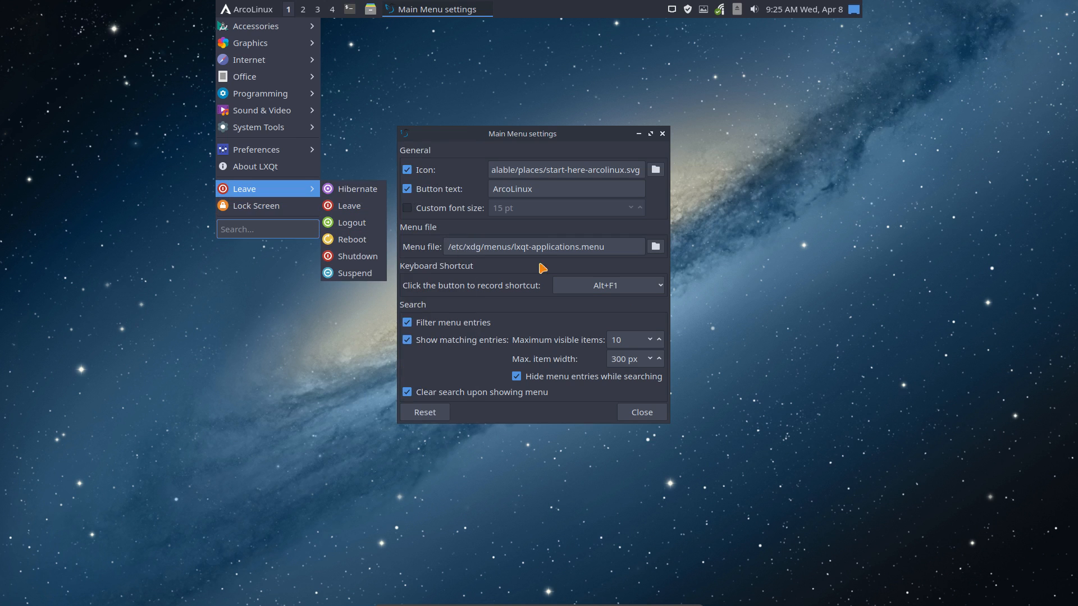
click(555, 315)
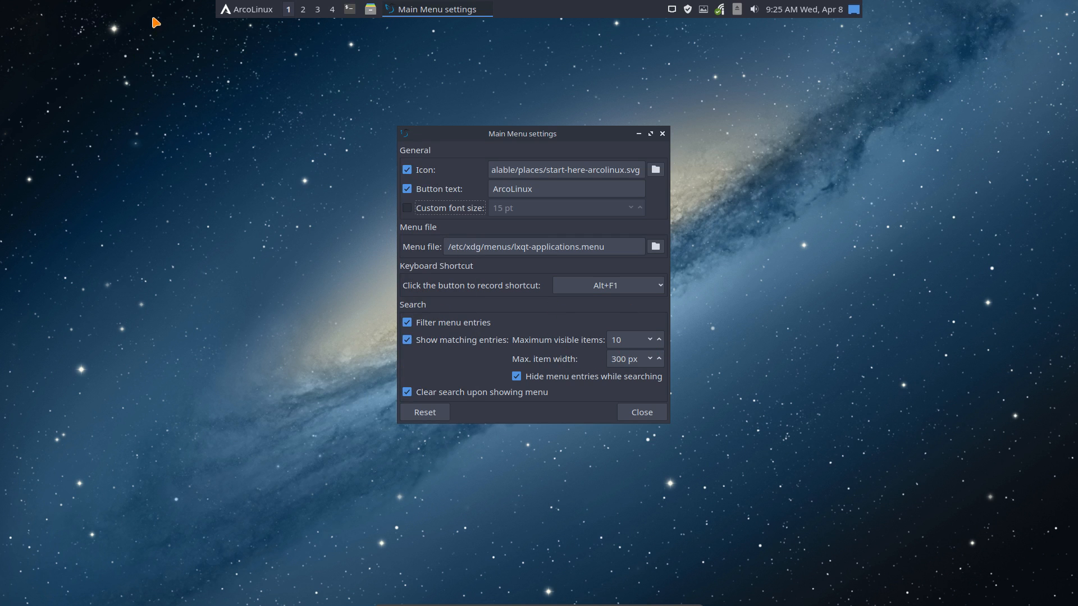
Browse the application menu's Internet, Programming and System Tools categories, close the Main Menu settings, and open the menu once more
click(221, 10)
mouse_move(262, 35)
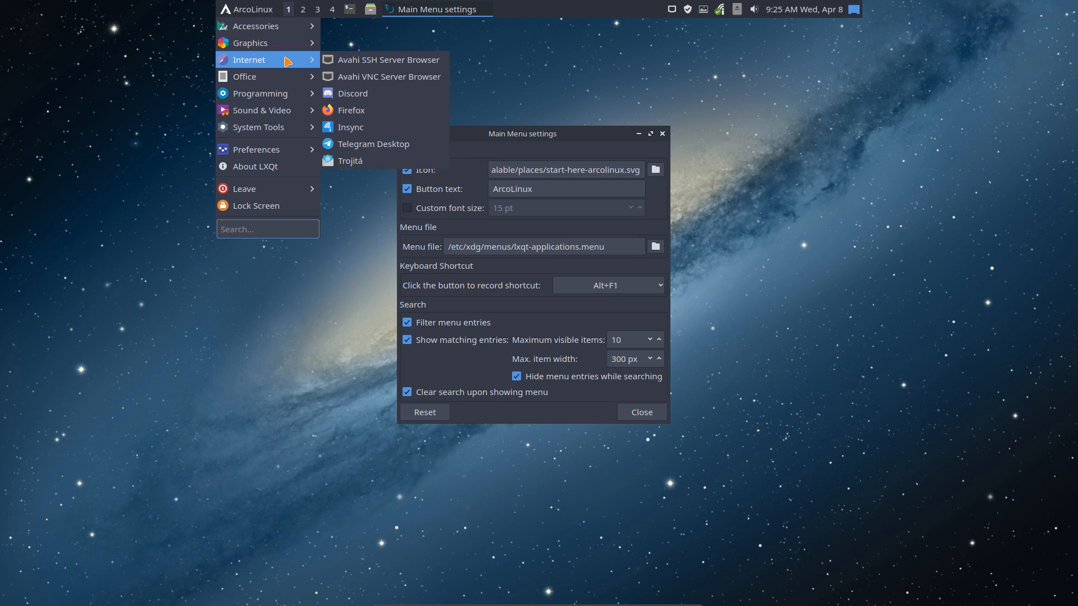
mouse_move(287, 99)
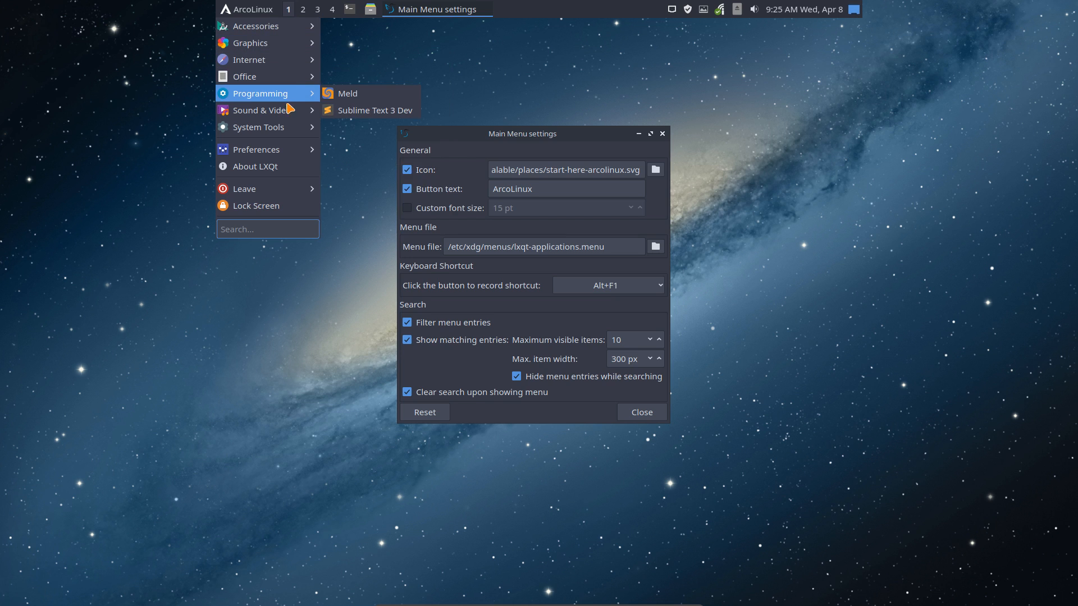
mouse_move(289, 128)
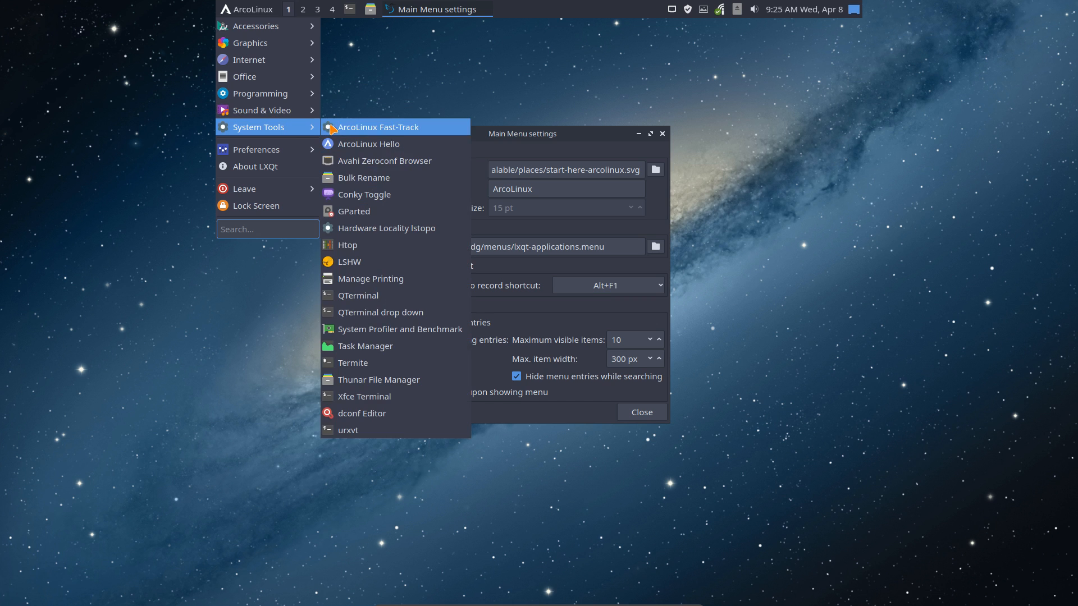
click(566, 324)
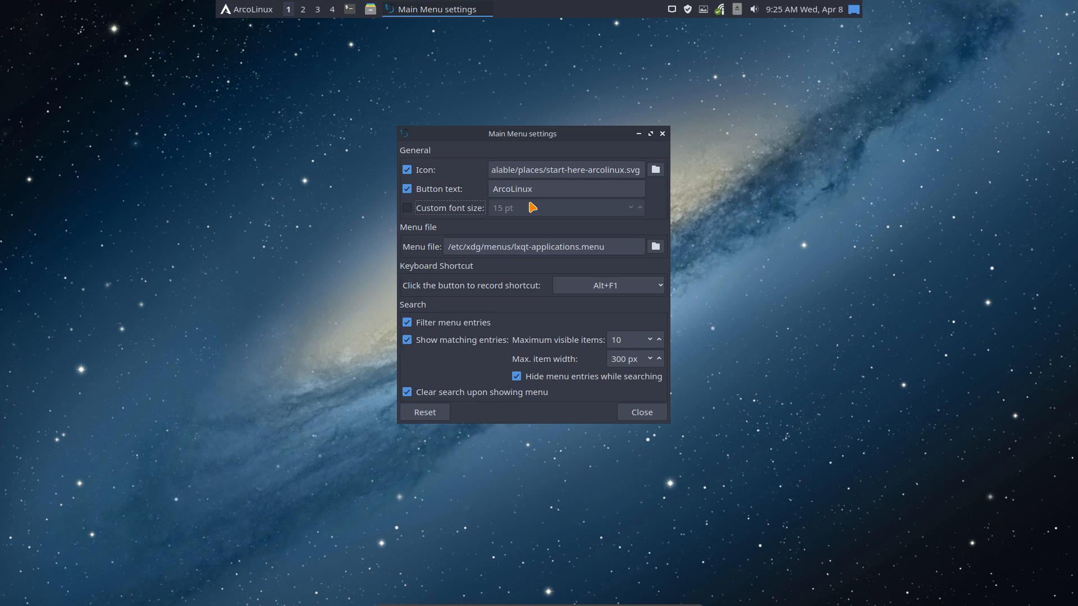
click(641, 413)
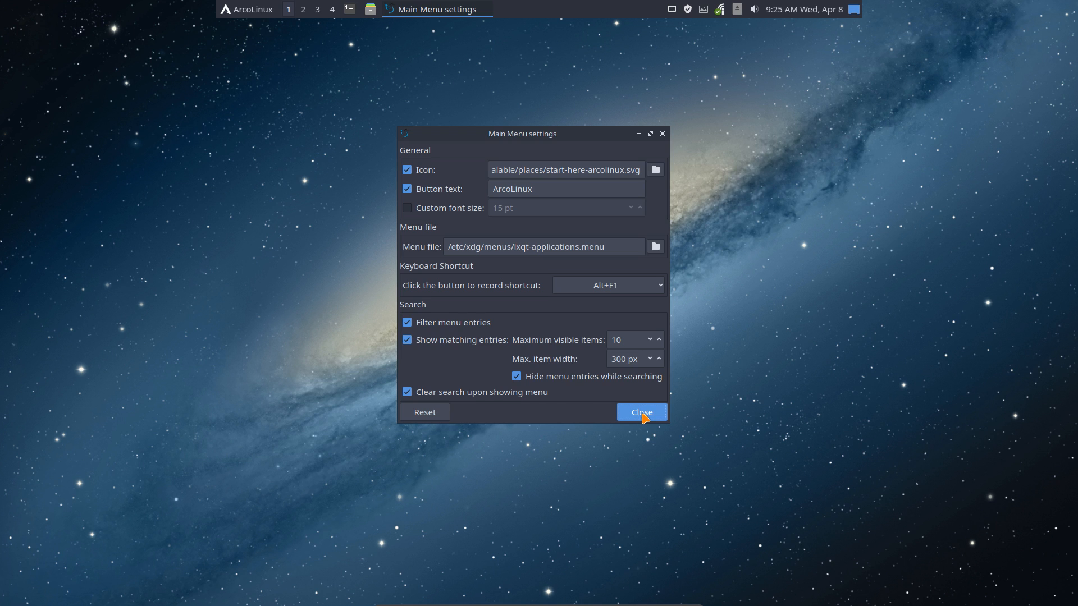
click(642, 415)
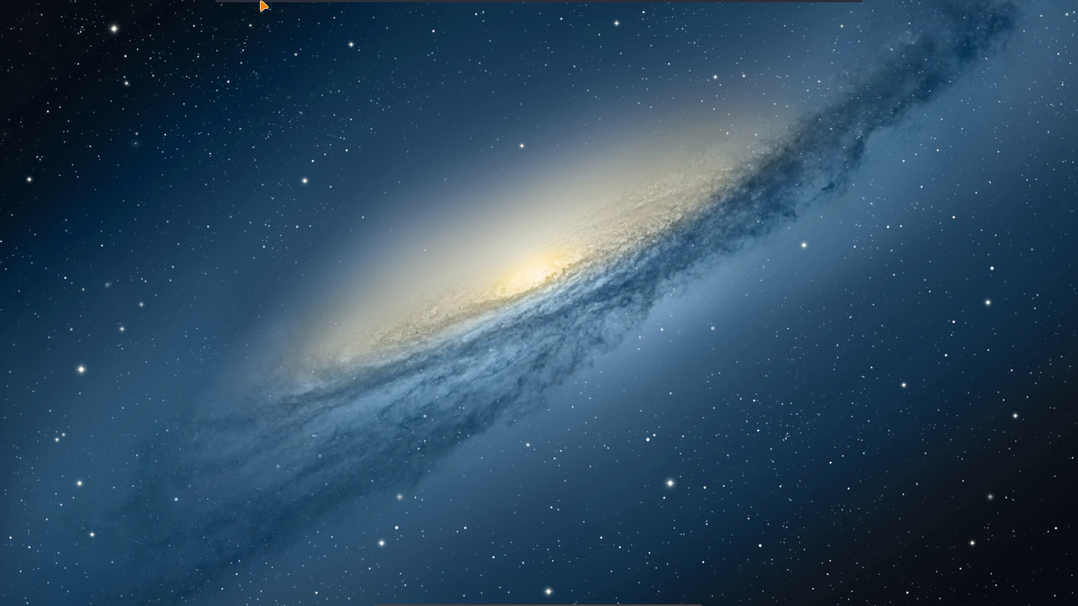
click(250, 7)
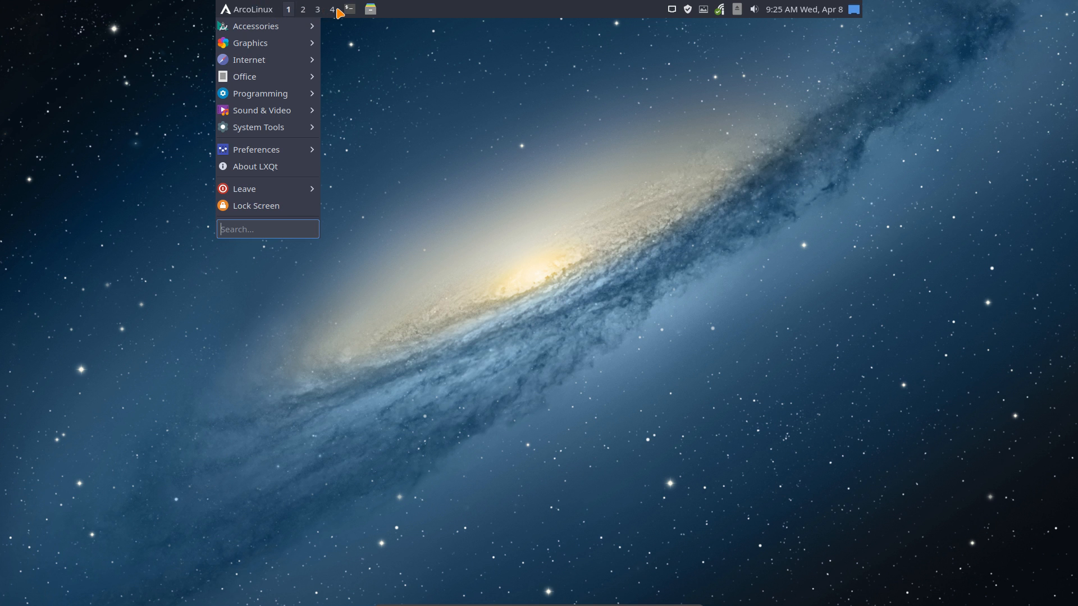
Add a new panel at the bottom of the desktop, and close its configuration window
right_click(588, 5)
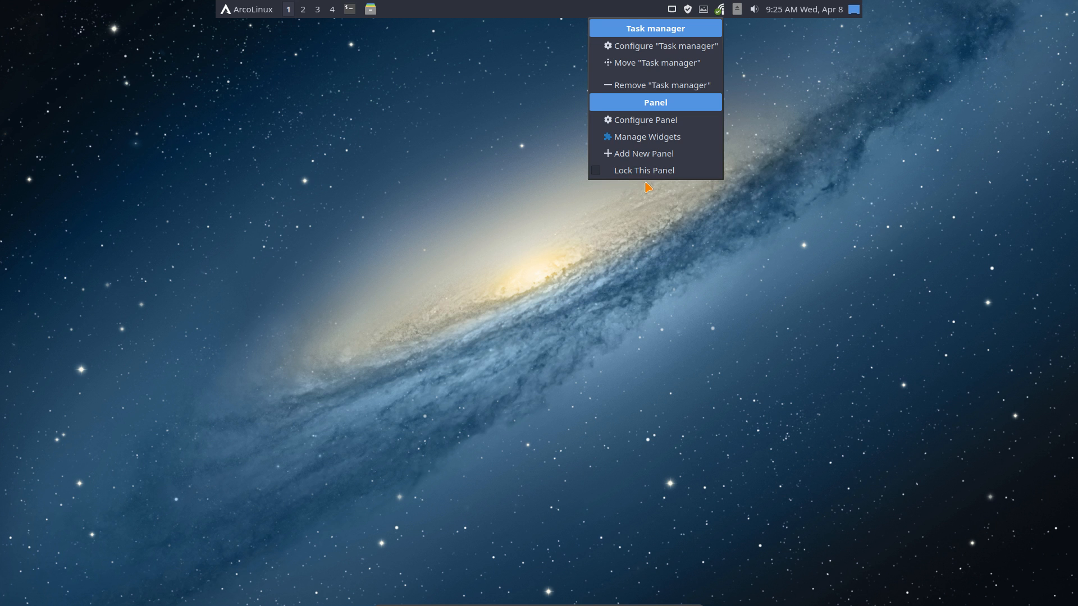
click(640, 153)
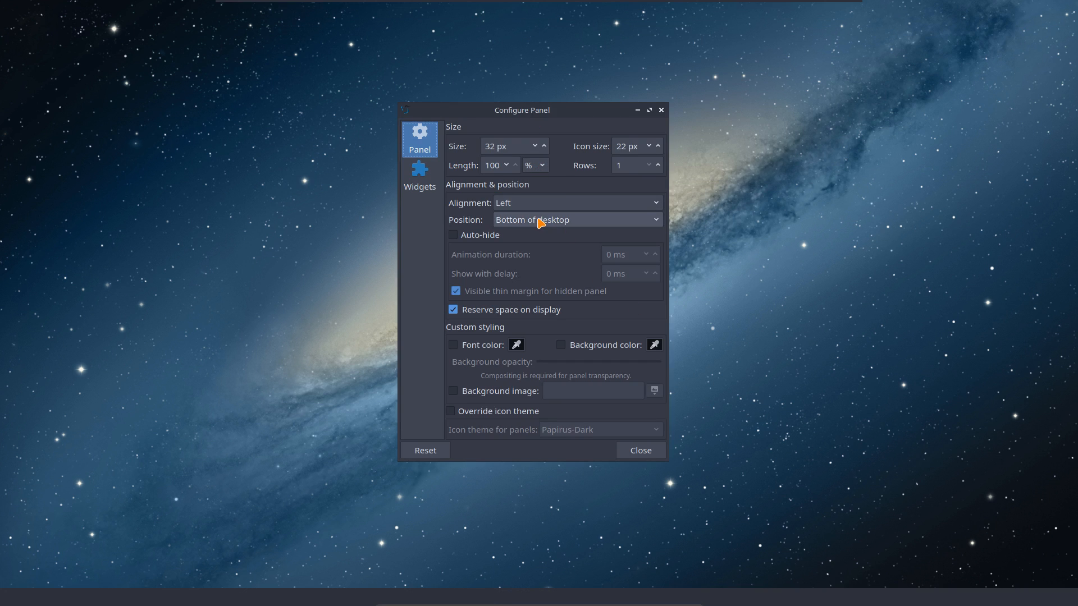
click(541, 222)
click(540, 223)
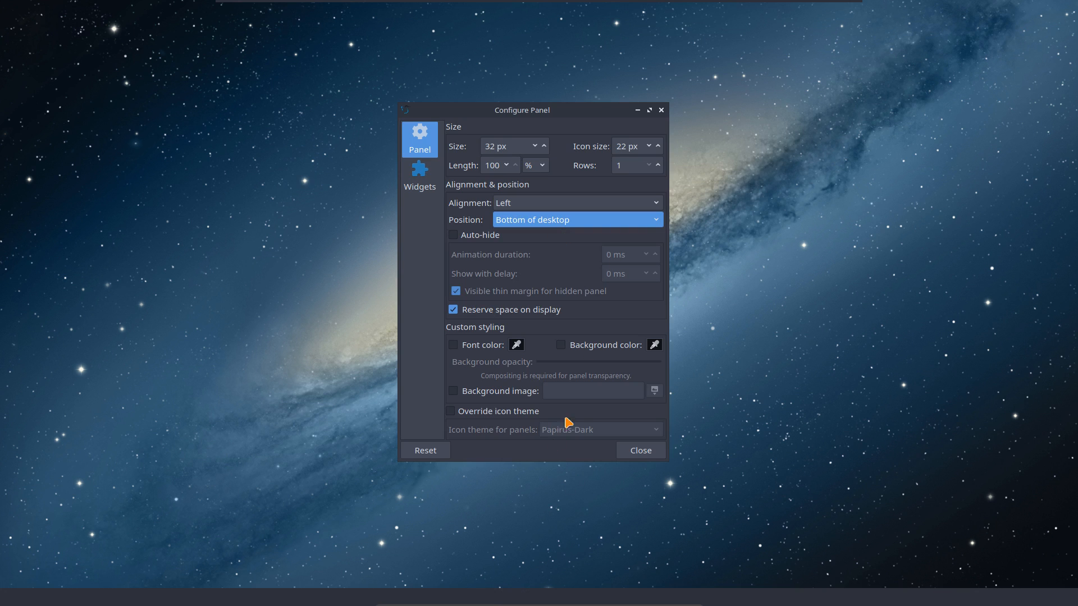
click(640, 449)
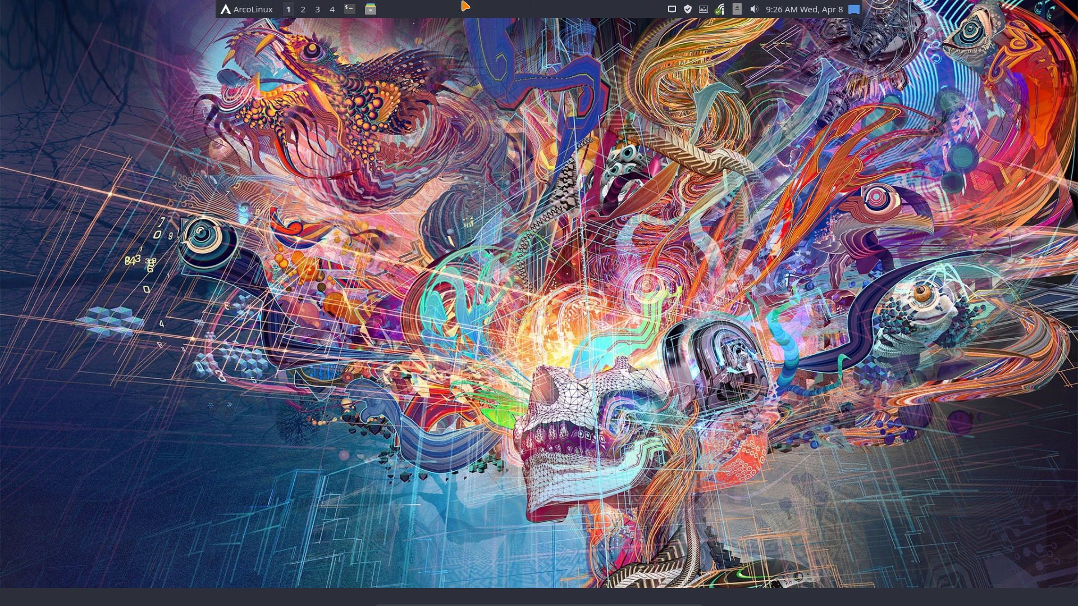
Turn off auto-hide for the top panel and close its configuration window
right_click(463, 2)
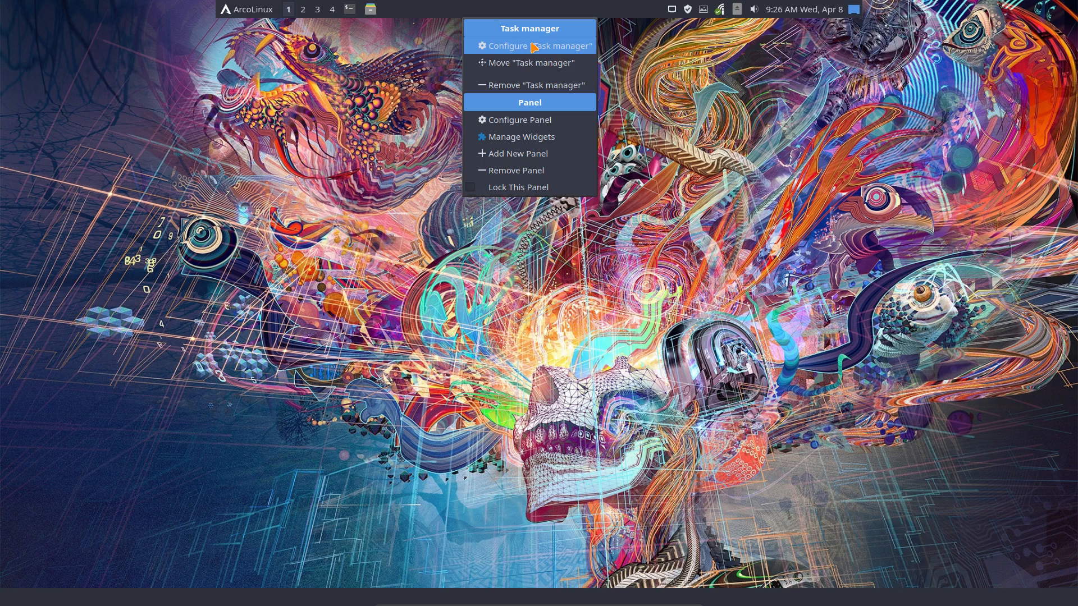
click(518, 122)
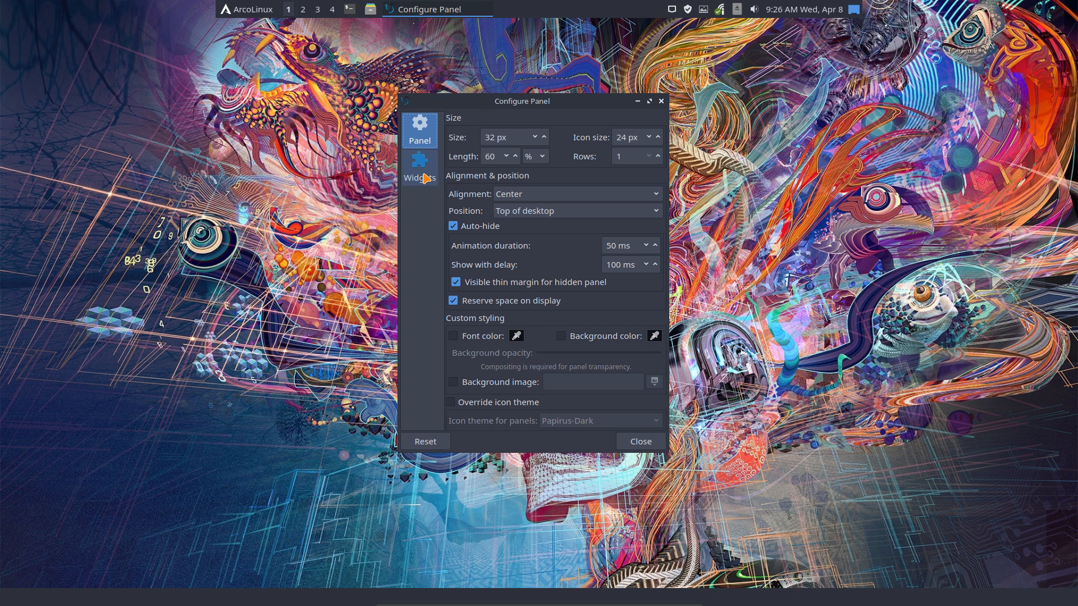
click(484, 227)
click(640, 442)
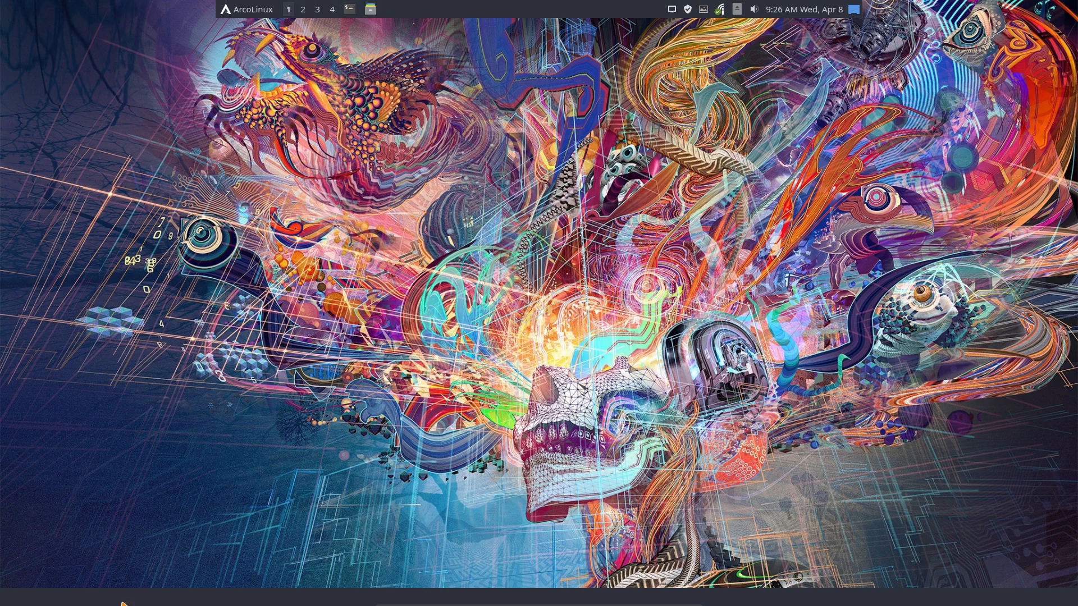
Set the bottom panel's length to 50% and its alignment to Center
right_click(253, 603)
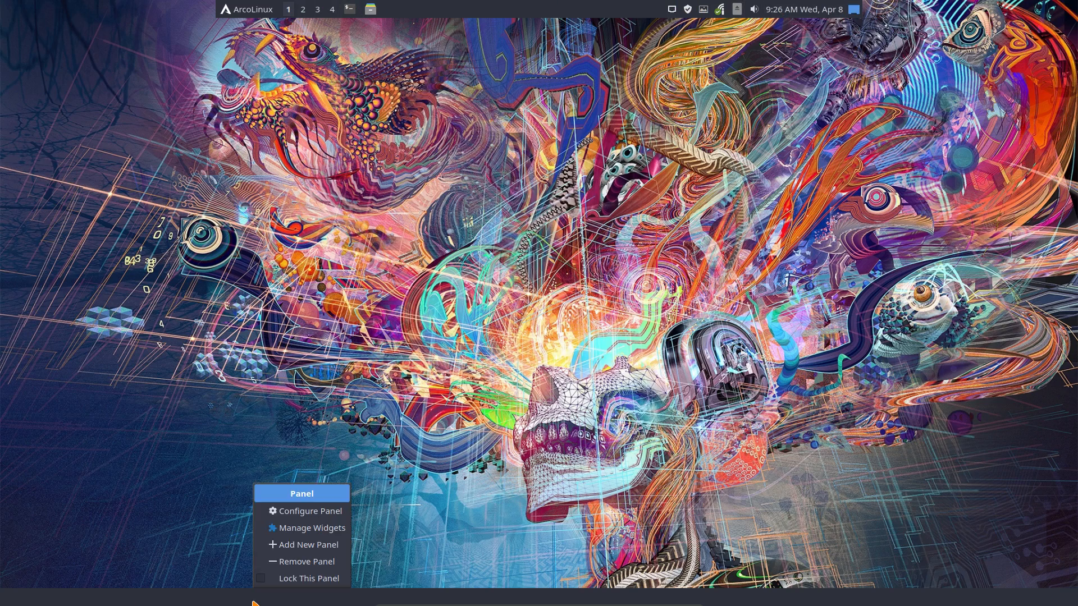
click(326, 514)
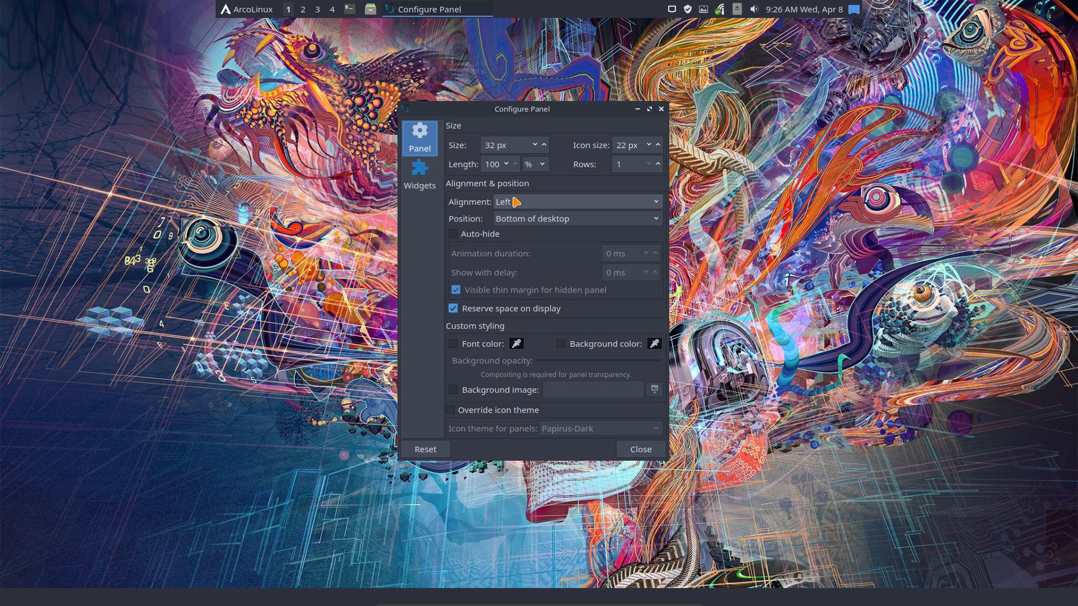
click(506, 164)
text(50)
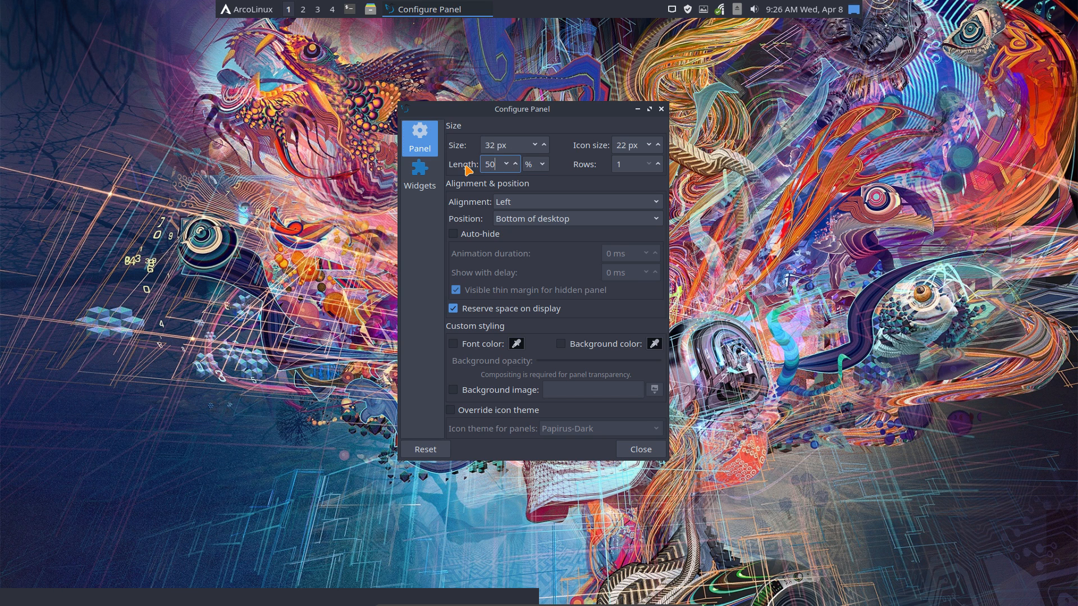
click(505, 201)
click(525, 221)
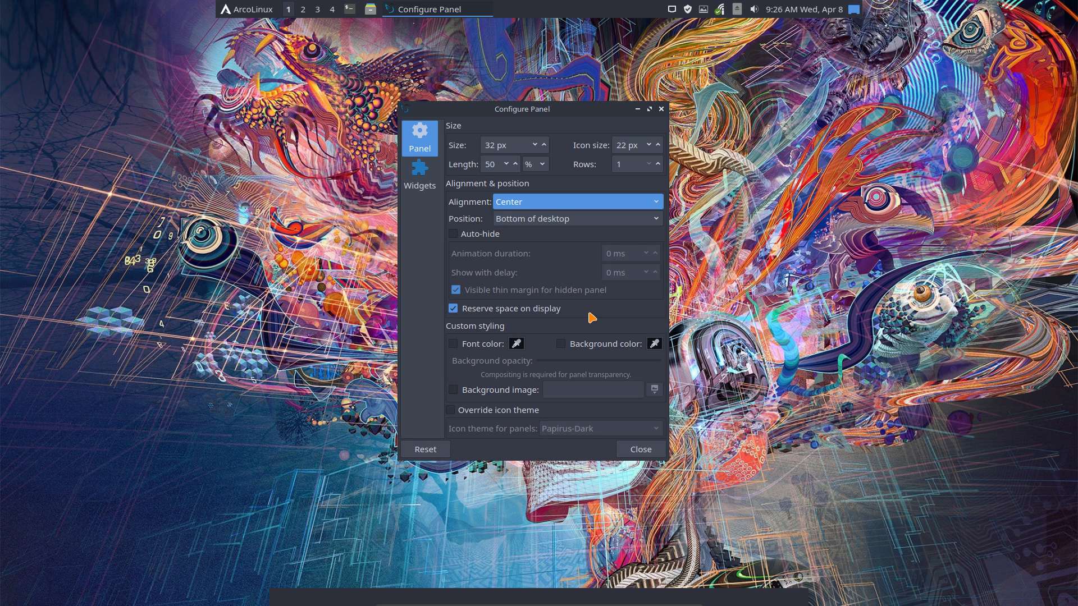
Give the bottom panel a white (#ffffff) custom font color and a black background color at about half opacity, and close its configuration
click(454, 344)
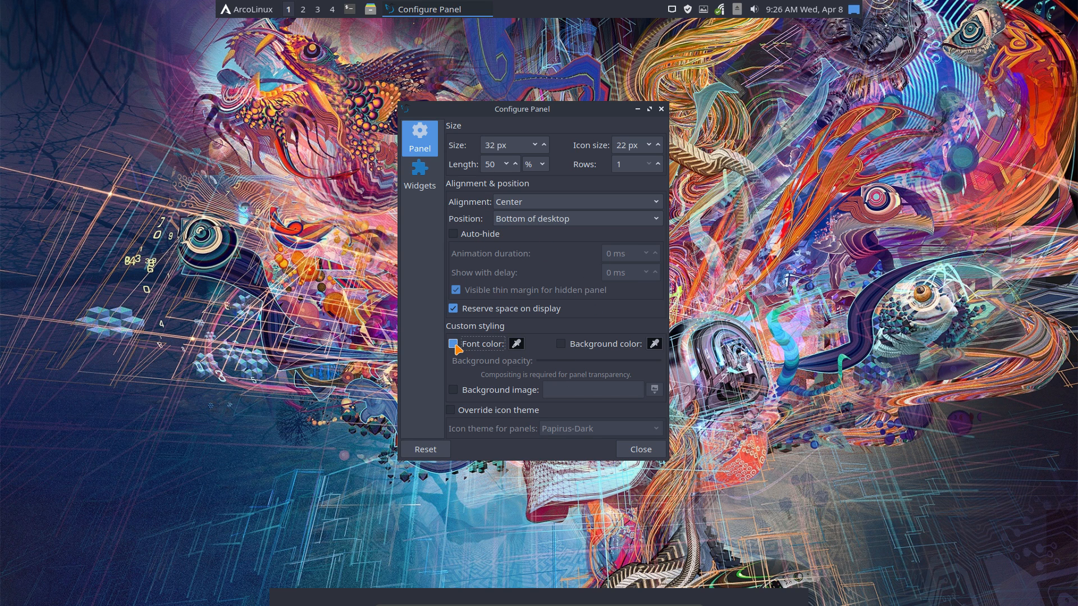
click(515, 343)
click(512, 323)
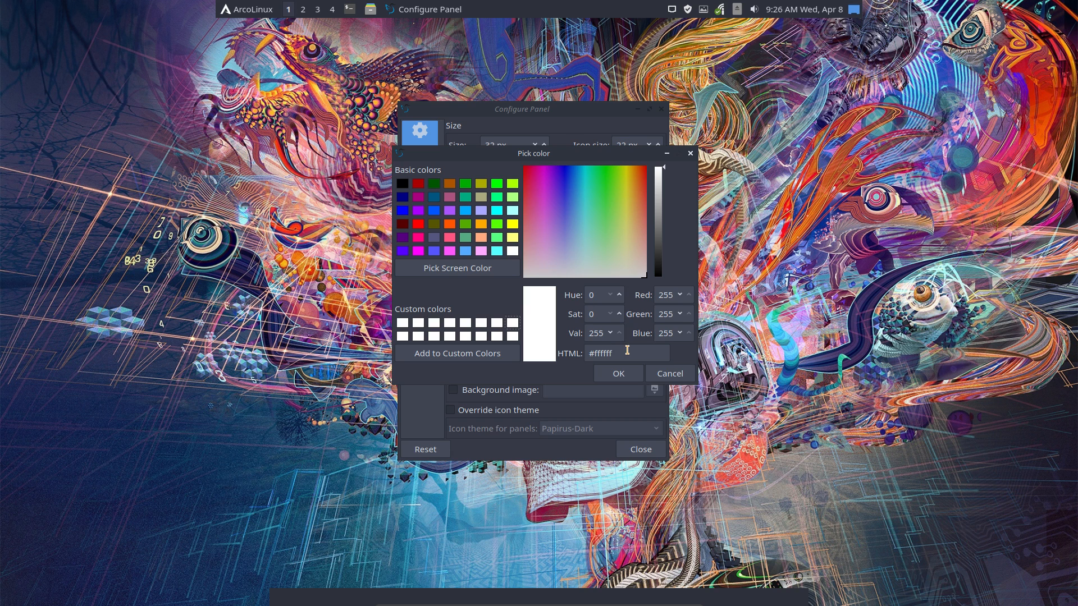
click(618, 373)
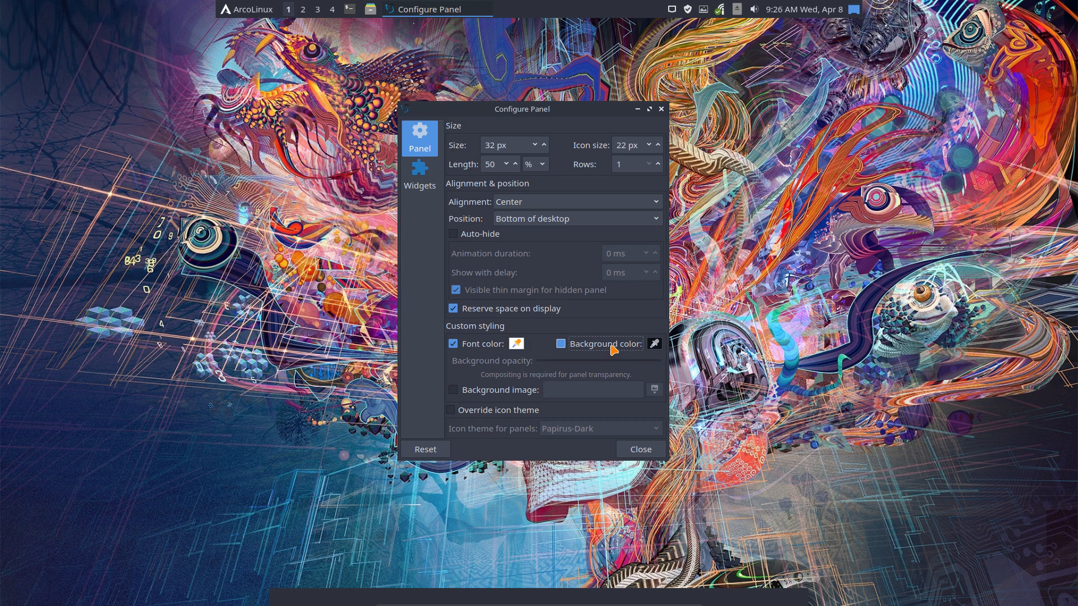
drag(597, 360, 594, 365)
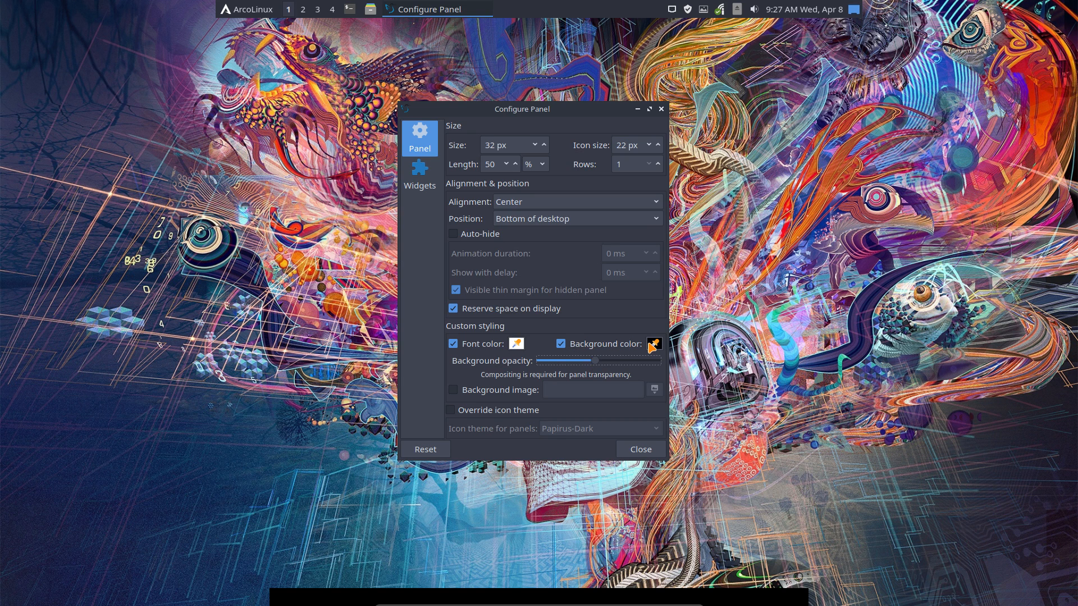
click(648, 447)
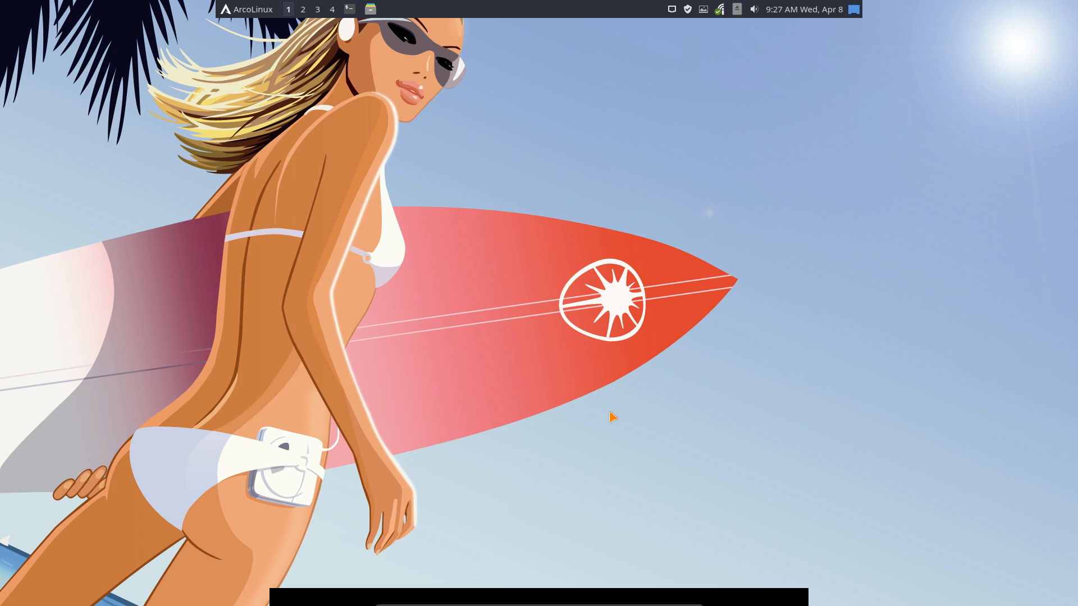
Reopen the bottom panel's configuration, shift the window aside, and add the Color picker widget
right_click(474, 605)
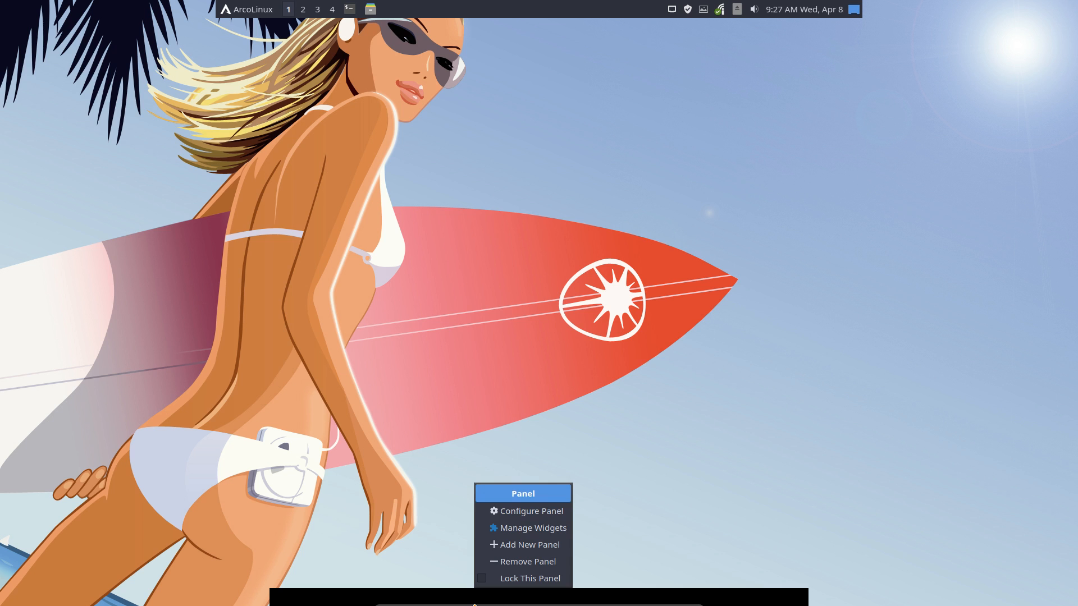
click(549, 512)
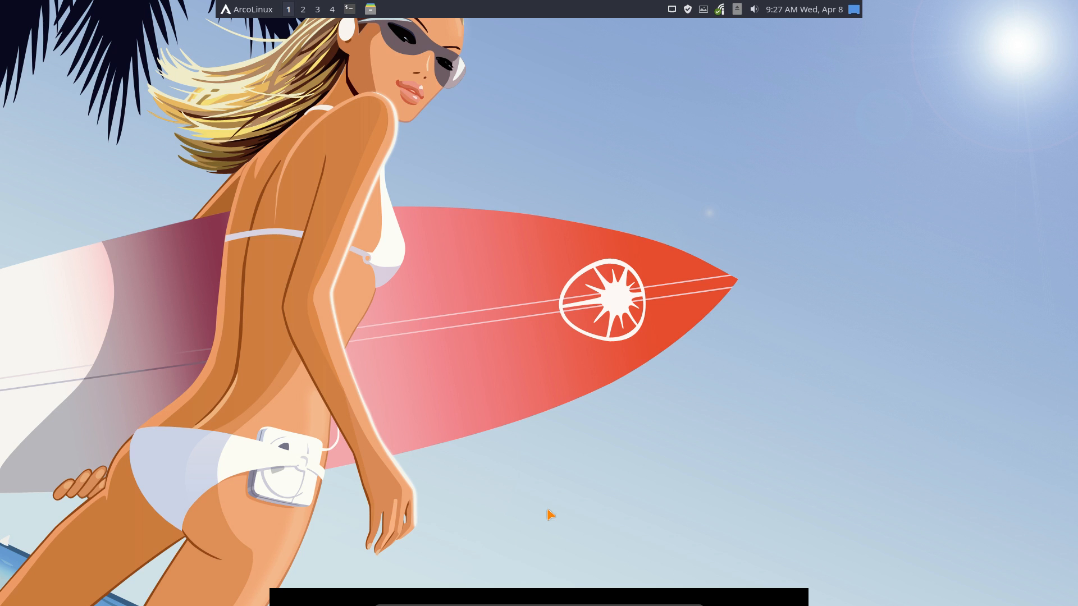
drag(564, 115, 225, 115)
click(71, 175)
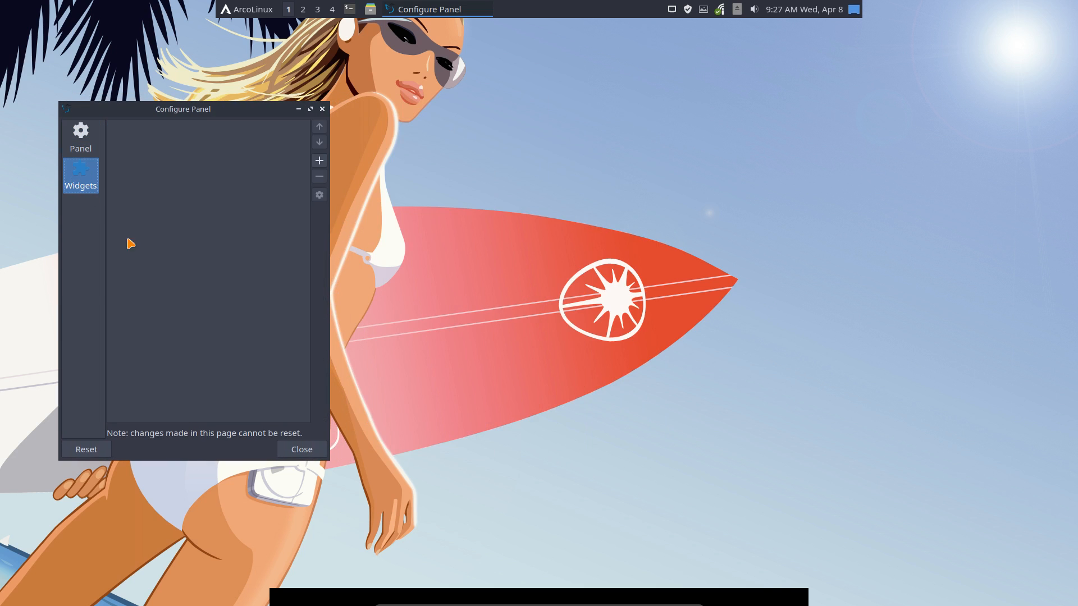
click(318, 163)
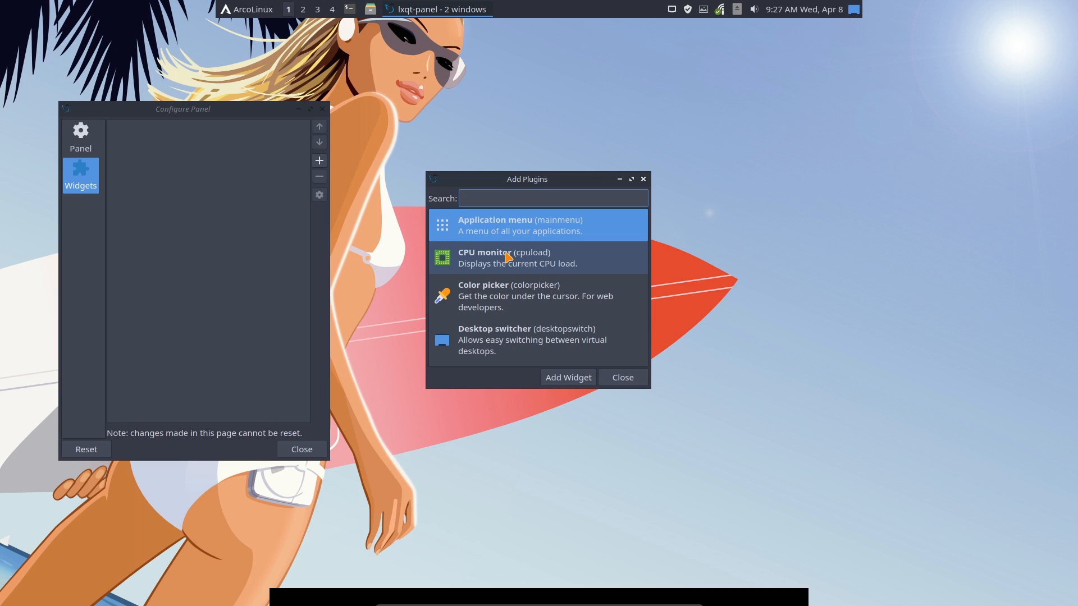
click(512, 302)
click(569, 378)
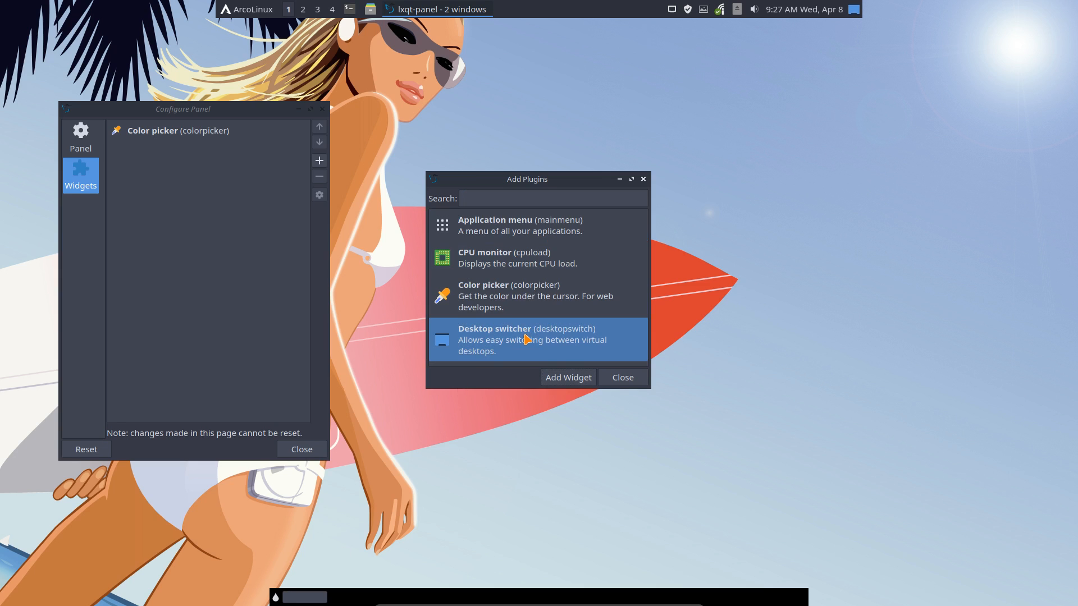
Add the Sensors widget to the bottom panel
scroll(527, 338, down, 5)
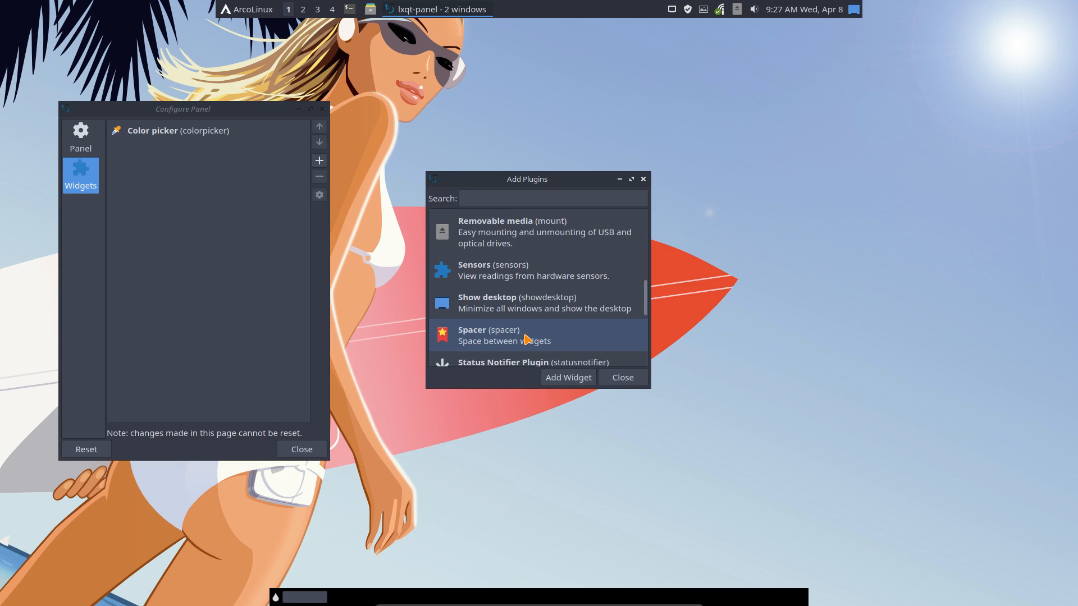
click(514, 279)
click(577, 384)
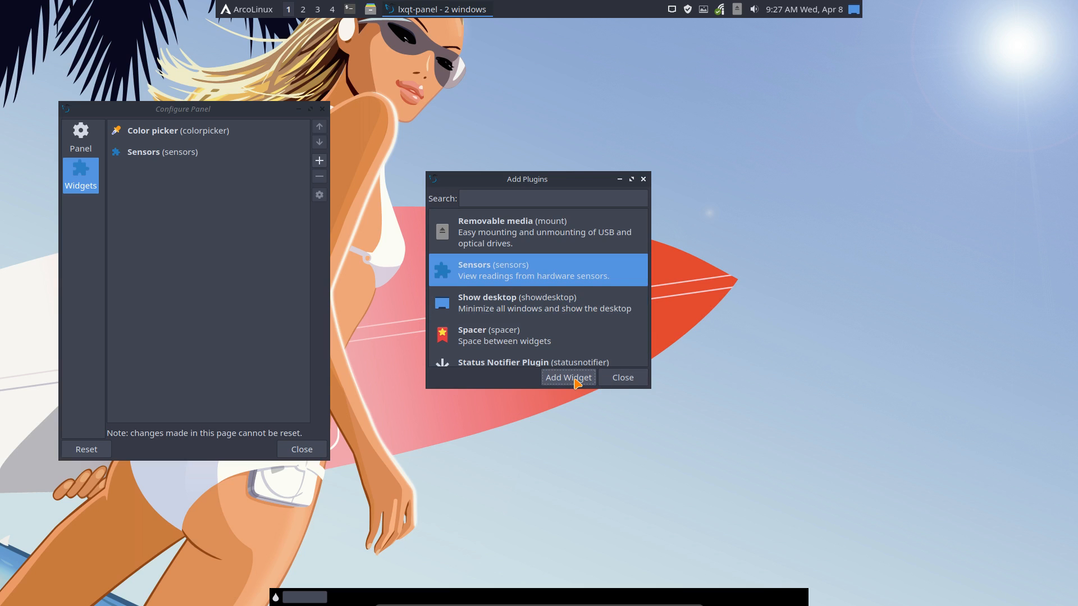
Add a Spacer widget to the bottom panel and place it between Color picker and Sensors
click(528, 311)
scroll(530, 314, down, 3)
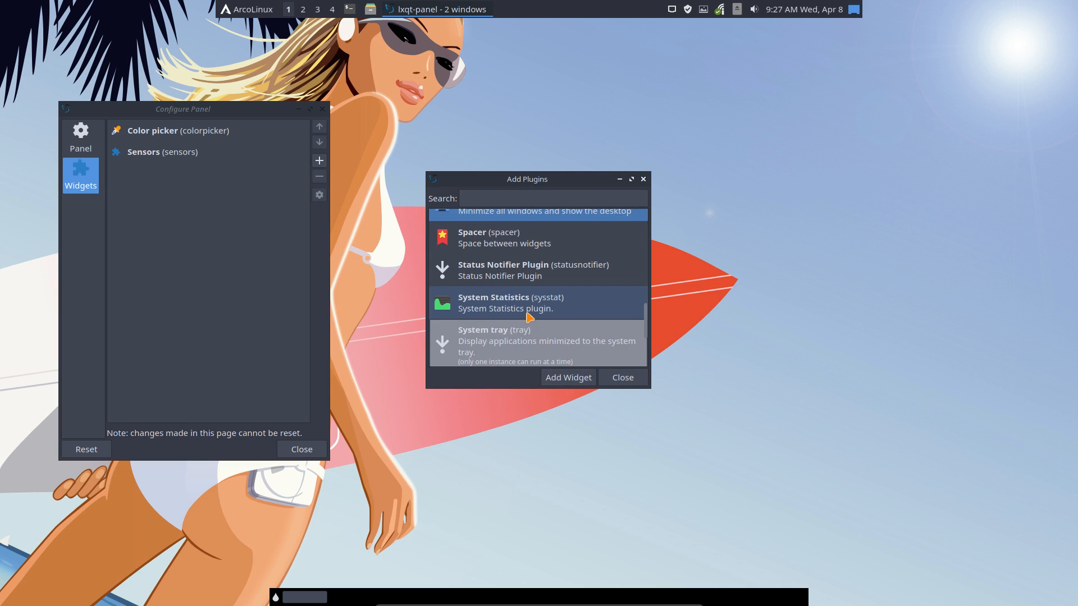
click(505, 247)
click(576, 376)
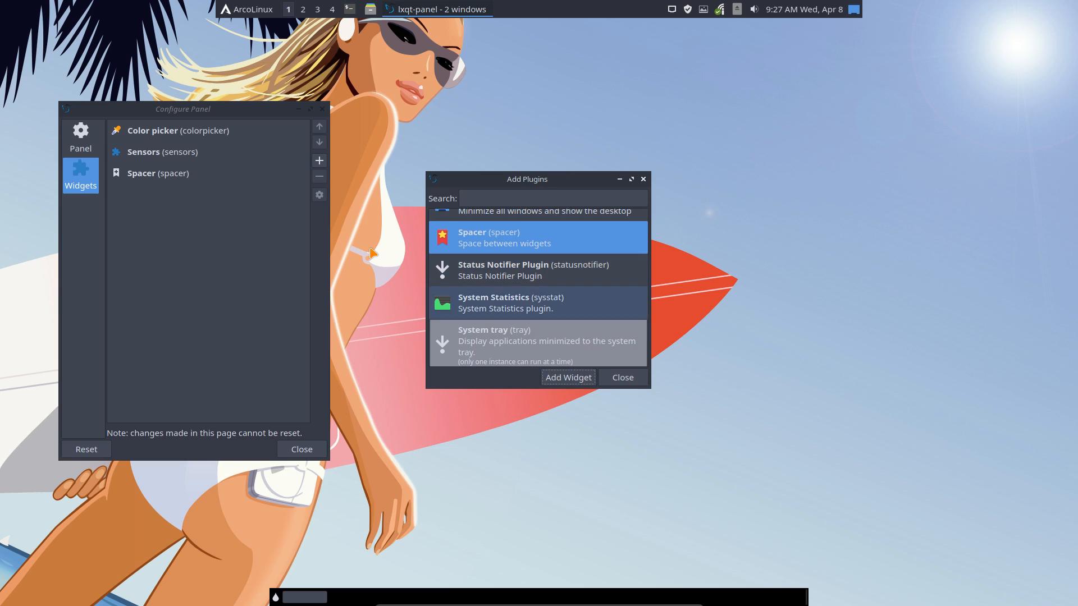
click(180, 174)
click(319, 127)
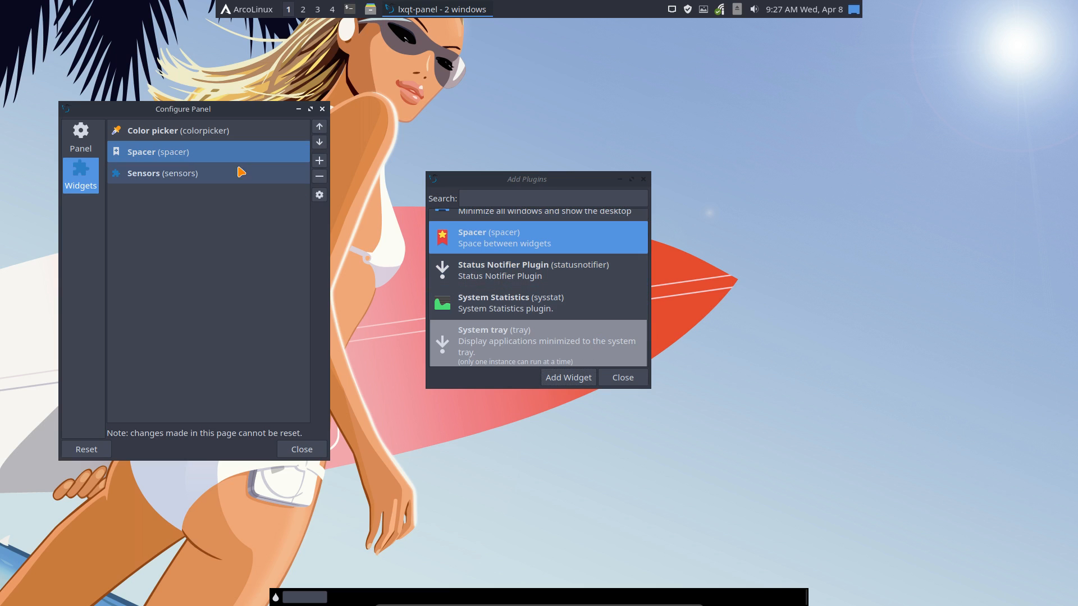
Try to add the System Statistics widget, and add the World clock widget to the bottom panel
click(521, 310)
click(576, 377)
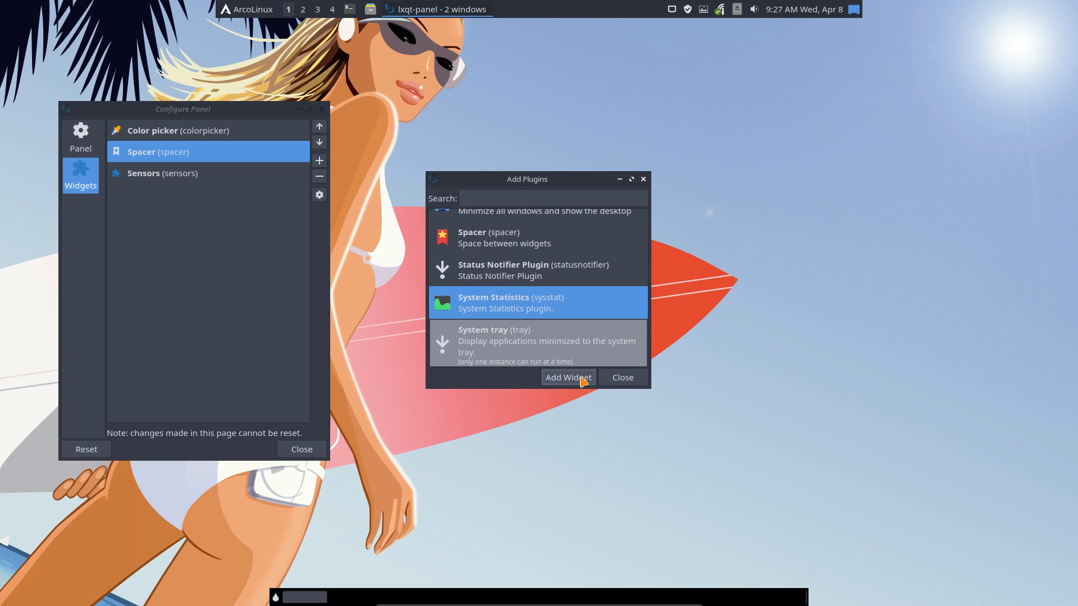
scroll(505, 345, down, 3)
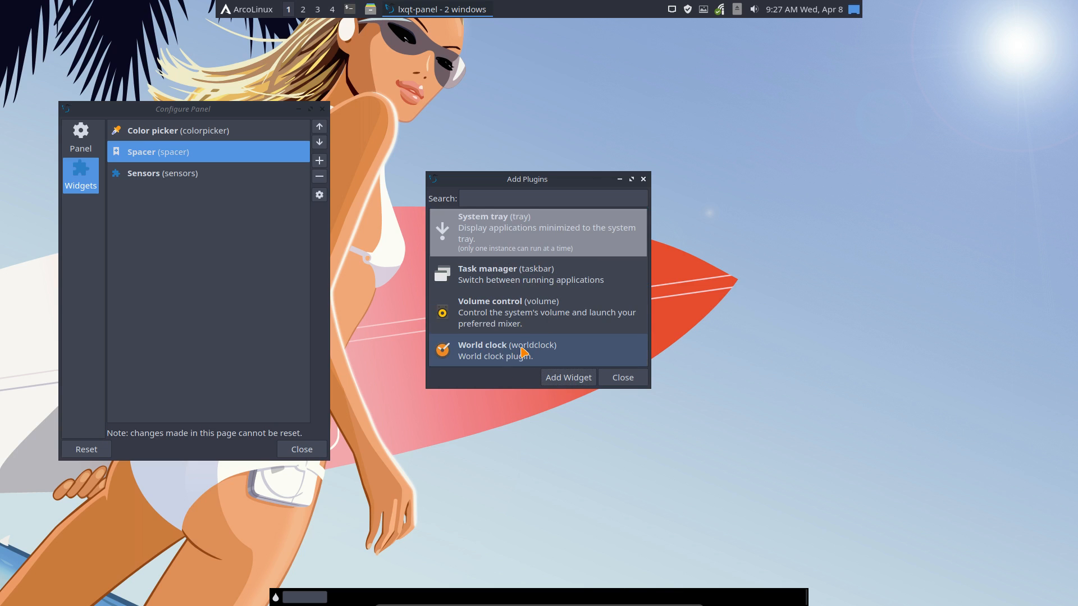
click(522, 351)
click(568, 377)
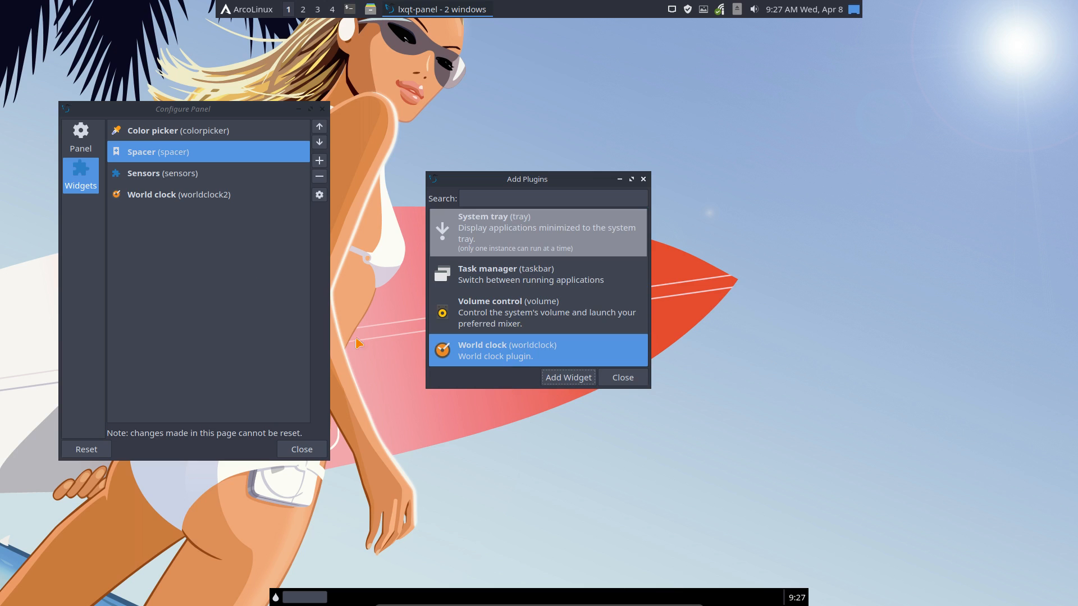
Enlarge the Add Plugins window and examine the whole list of available widgets
scroll(497, 277, up, 4)
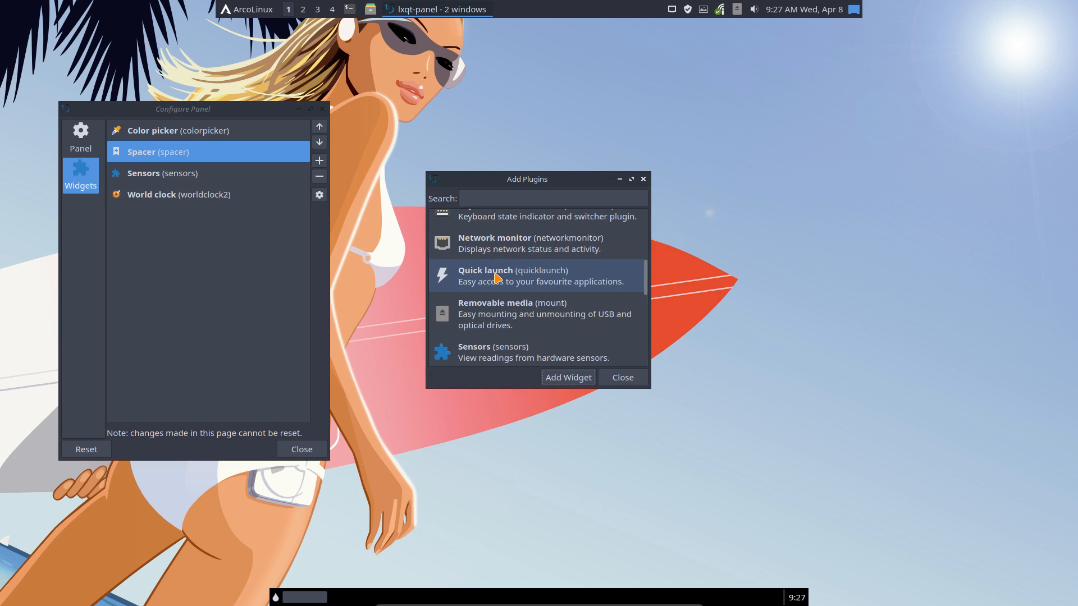
scroll(496, 280, up, 5)
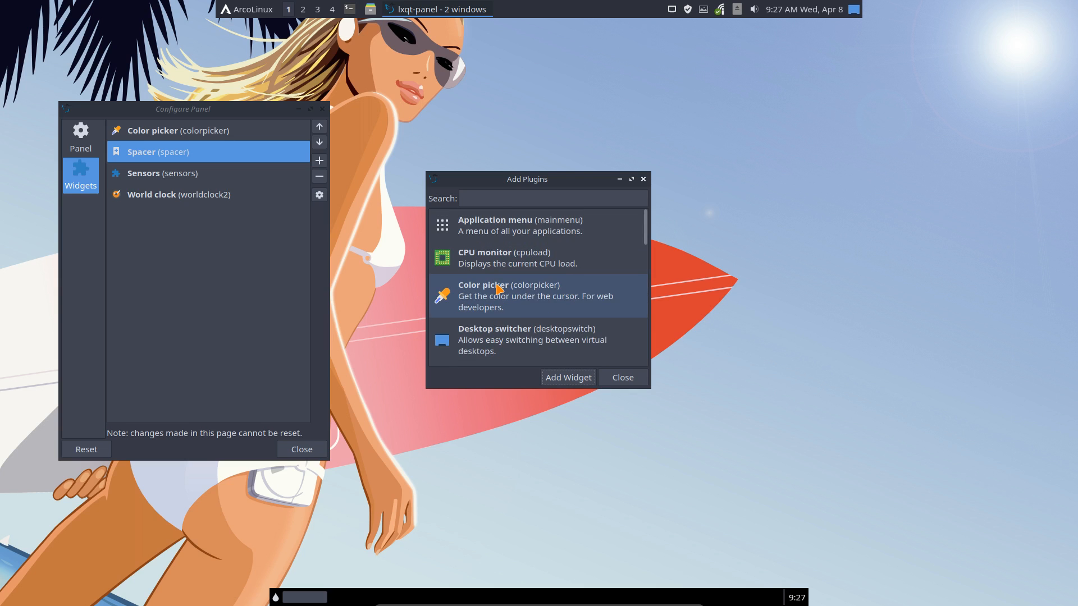
scroll(497, 289, down, 10)
drag(548, 180, 560, 65)
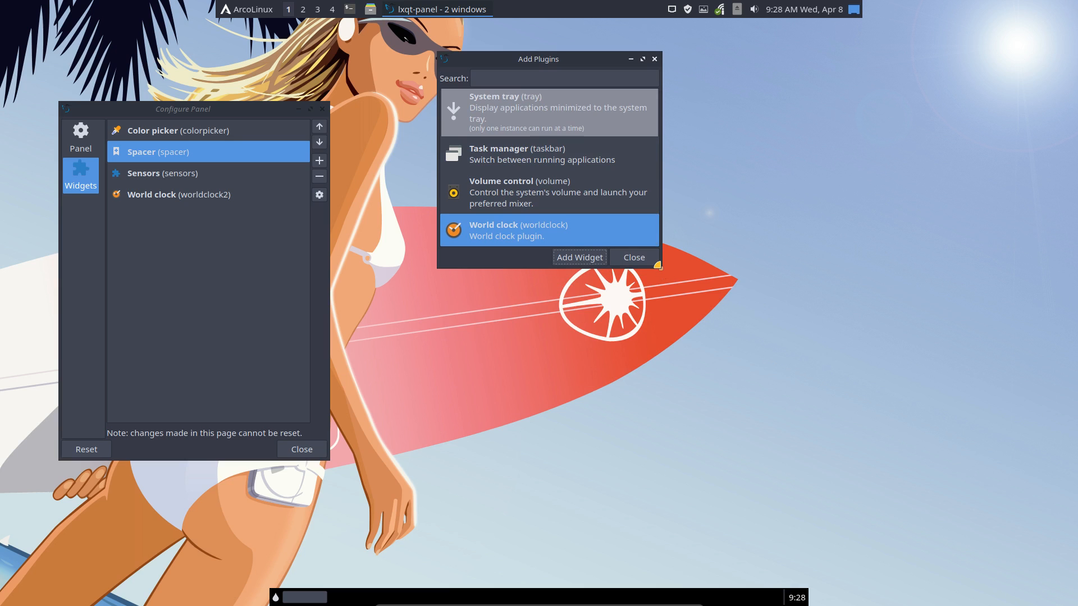
drag(663, 269, 728, 562)
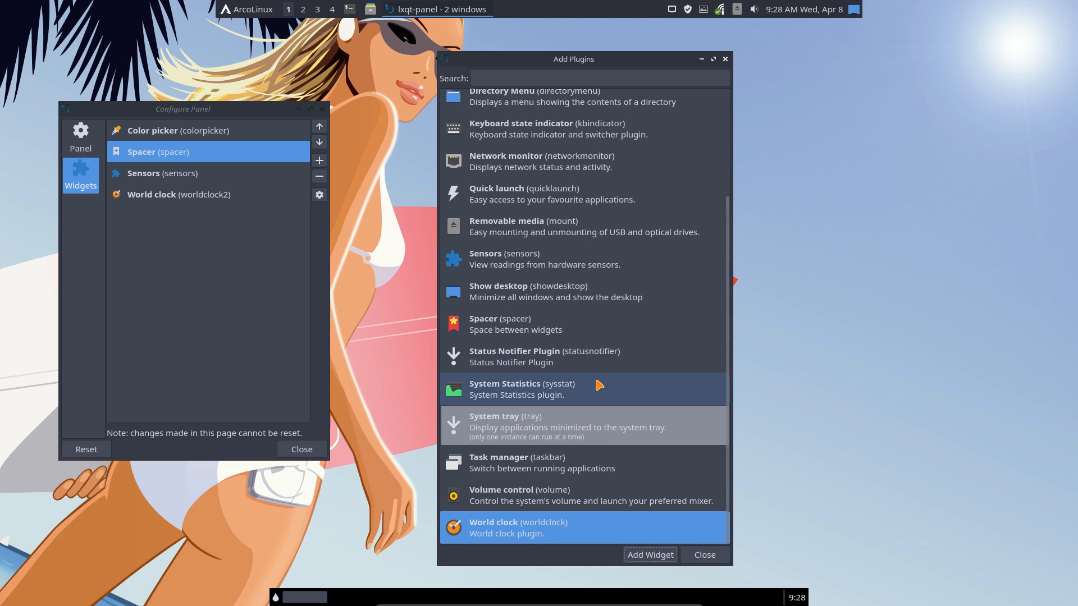
scroll(591, 378, up, 3)
scroll(591, 378, down, 3)
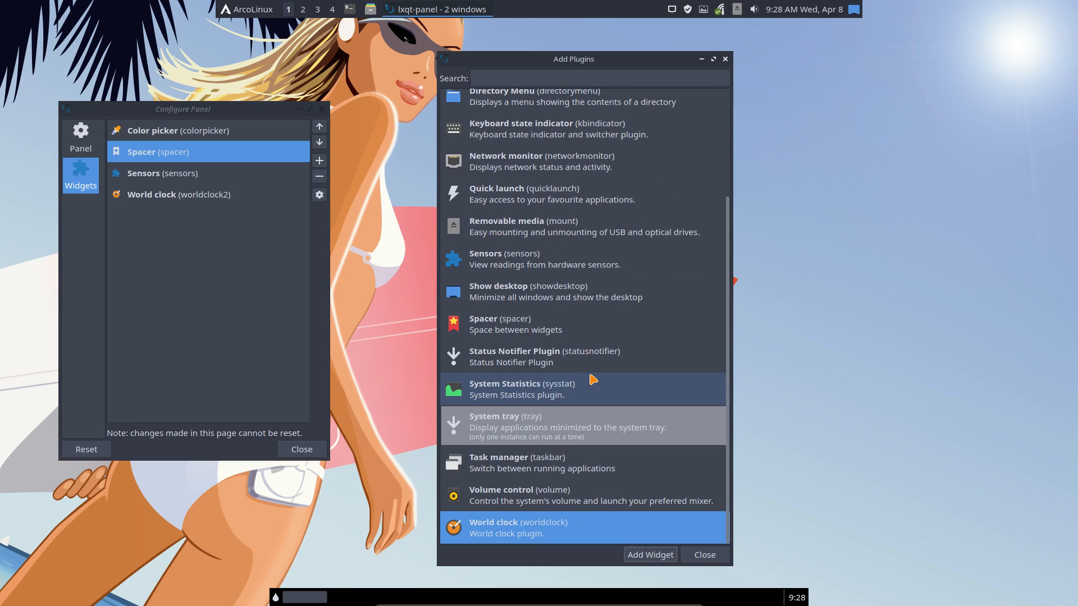
scroll(513, 322, up, 3)
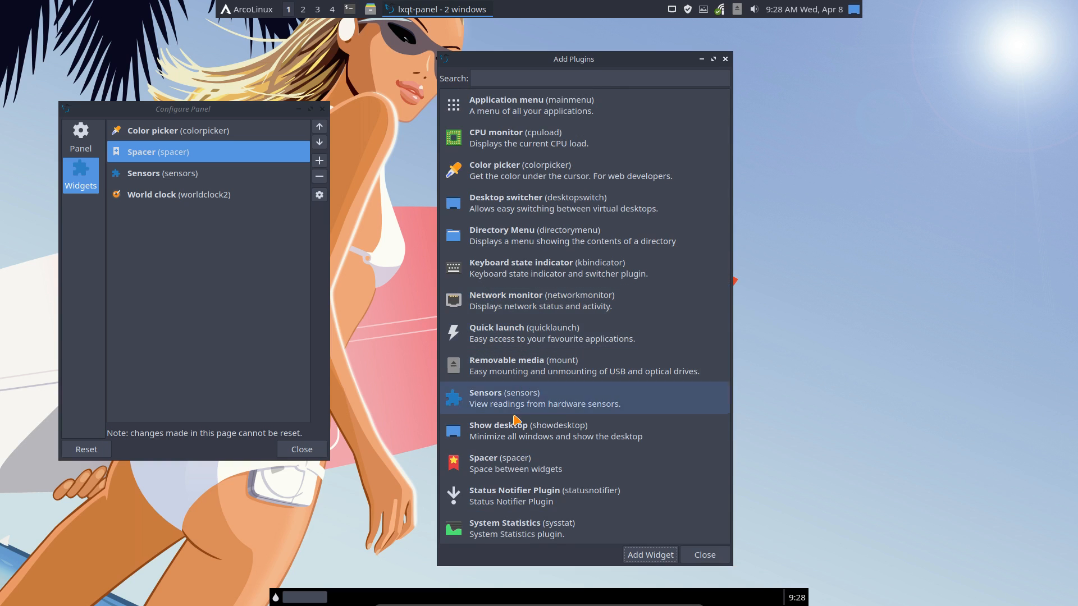
Add a second Spacer widget, place it between Sensors and World clock, and close the Add Plugins window
double_click(512, 466)
click(240, 216)
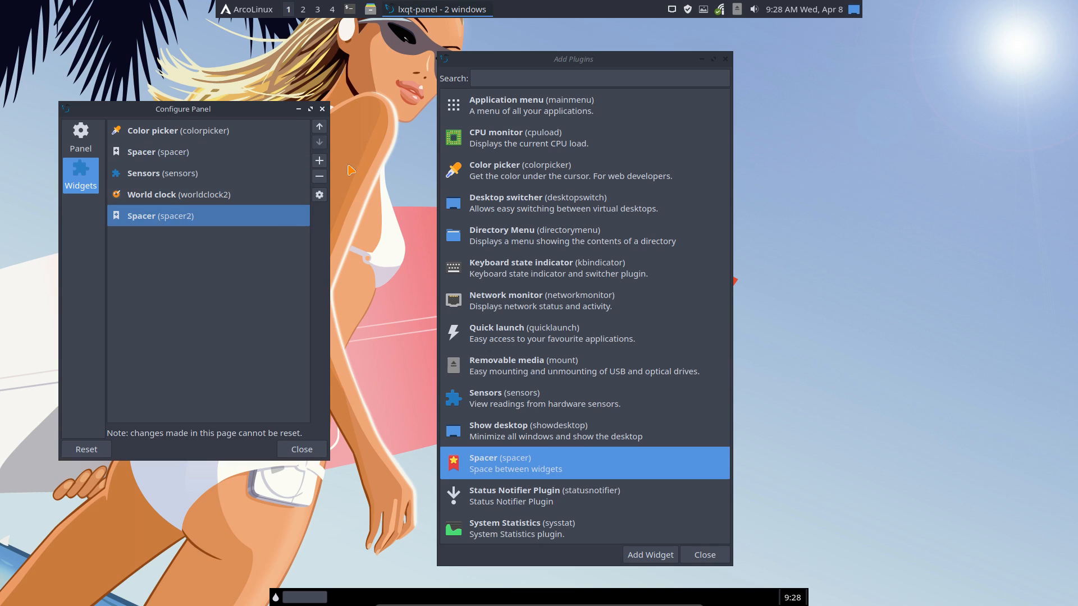
click(319, 127)
click(319, 127)
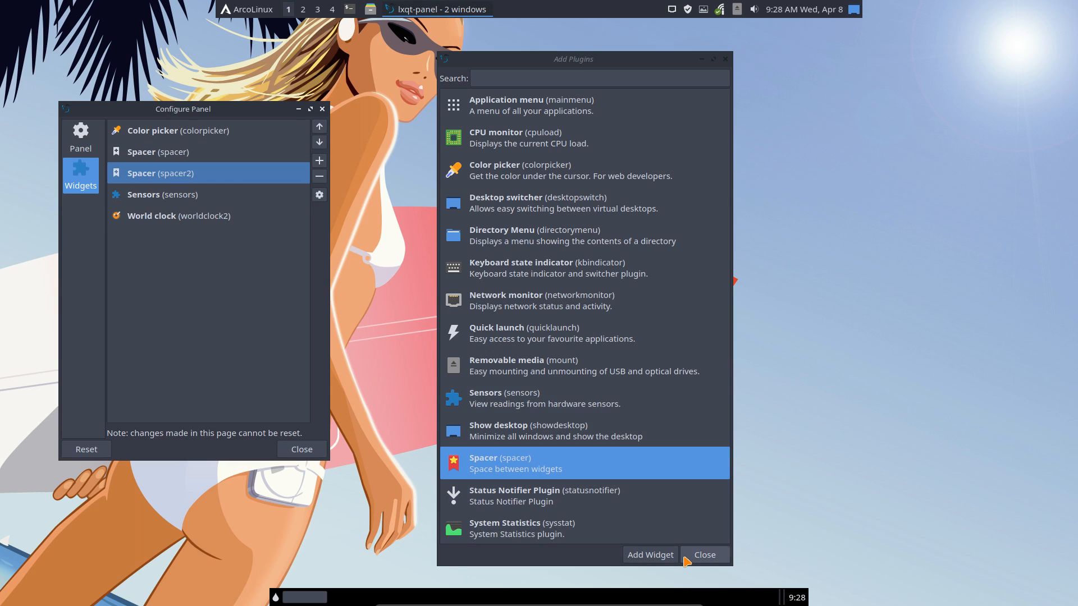
click(702, 556)
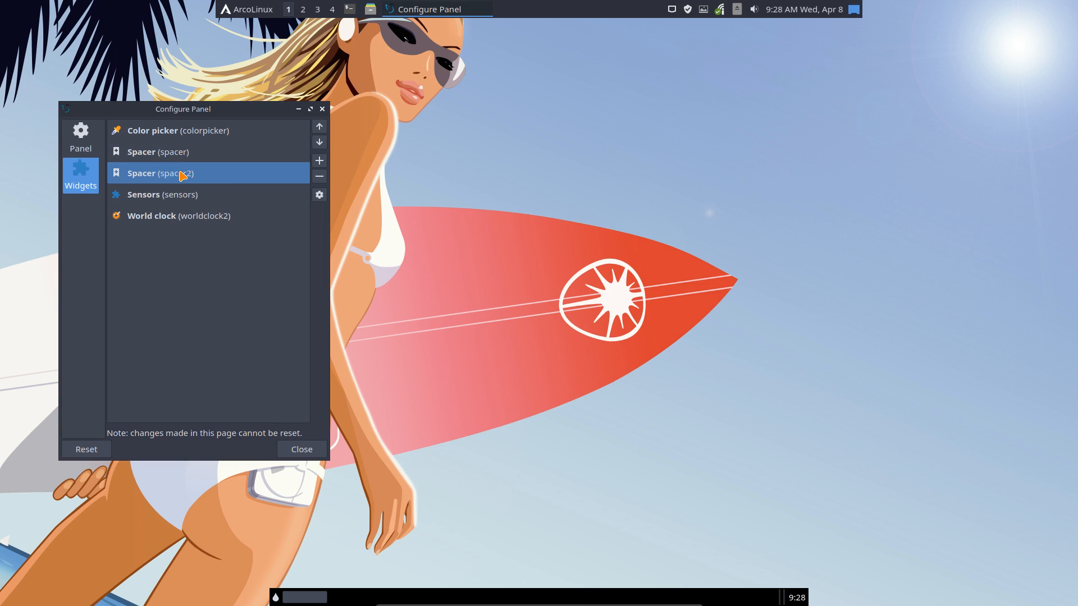
click(320, 142)
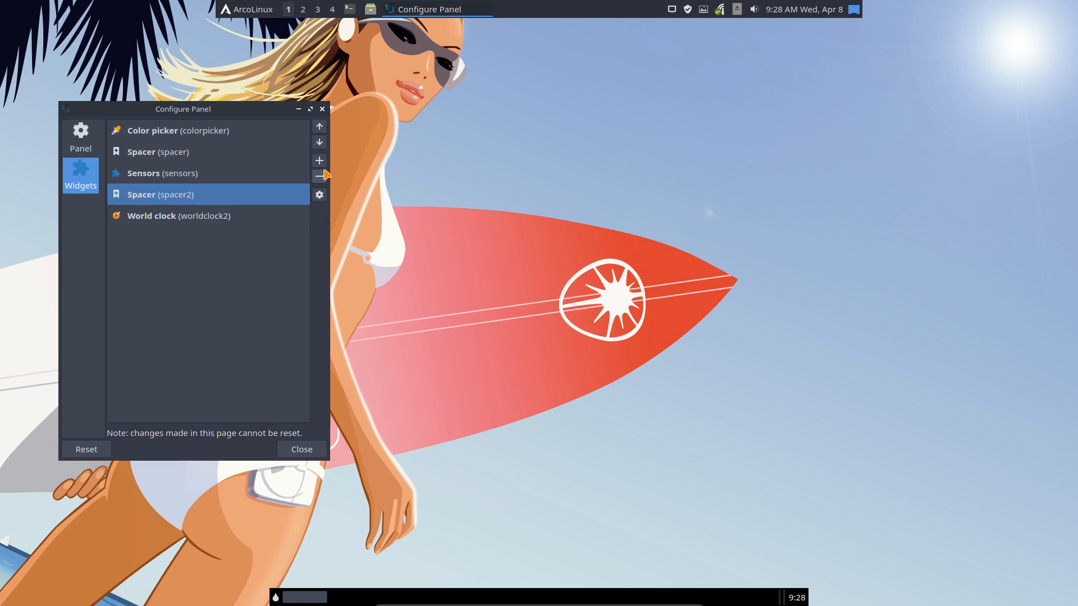
Open the settings of the bottom panel's Sensors widget, review the Common options and close them
click(199, 177)
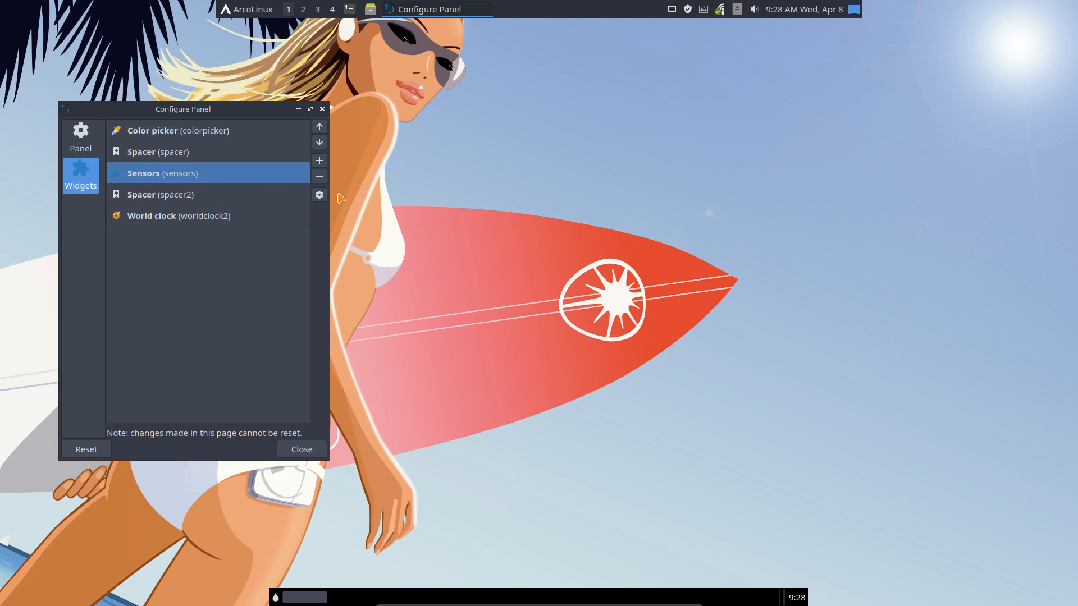
click(319, 194)
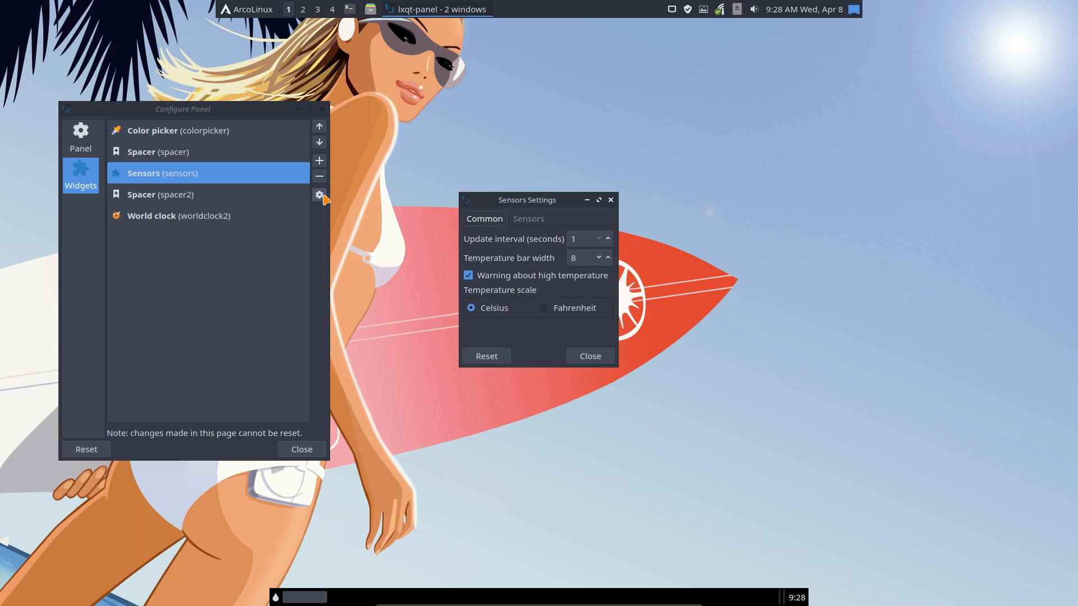
click(610, 200)
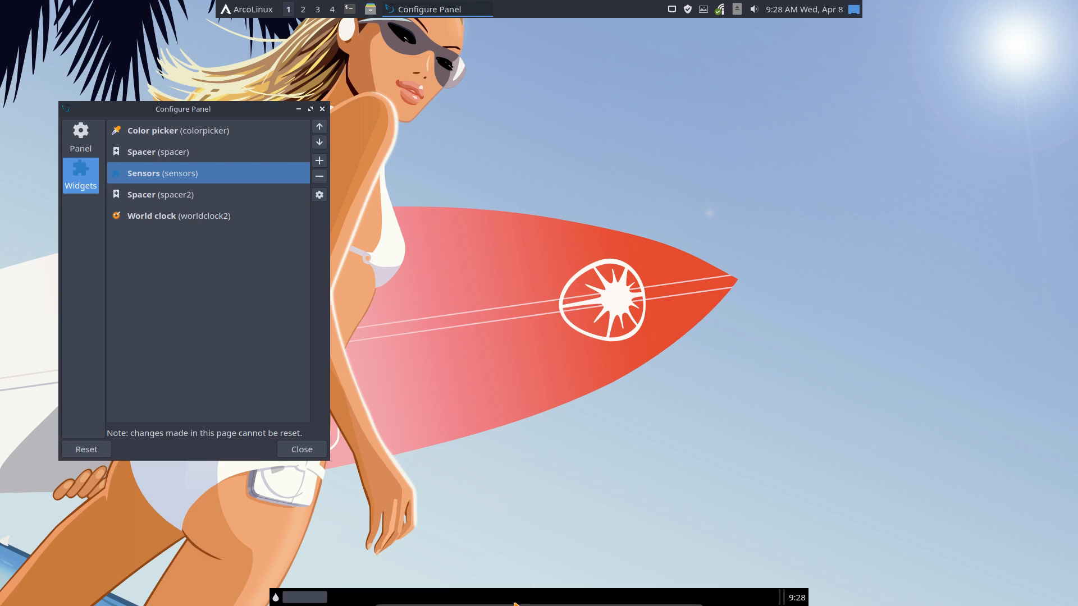
Lower the bottom panel's background opacity to a small fraction of its range and close the panel configuration
click(82, 137)
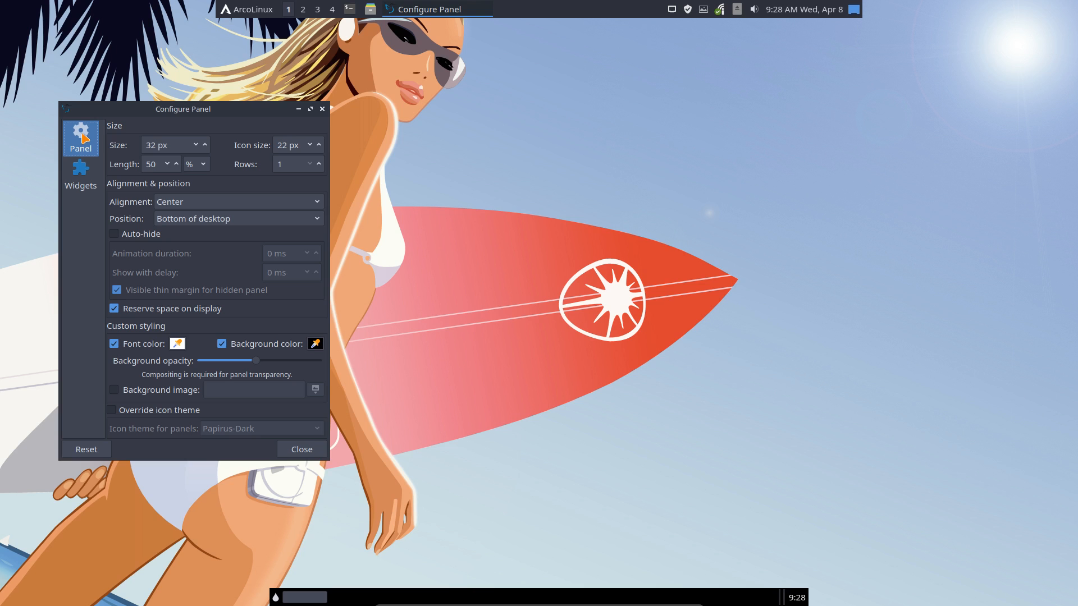
drag(257, 361, 218, 365)
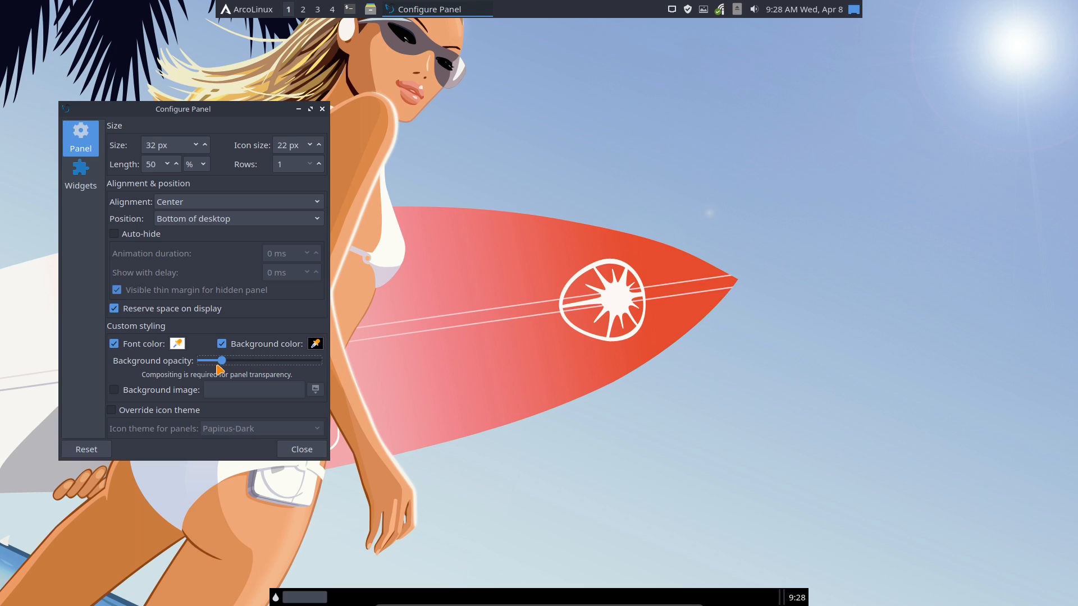
click(309, 453)
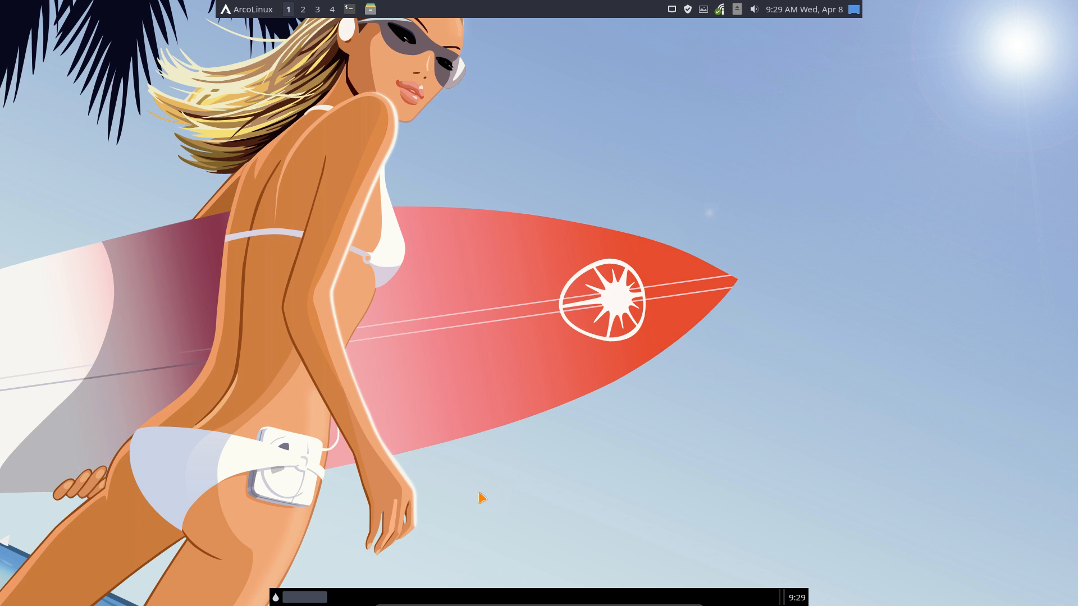
Sample the red-pink of the wallpaper's surfboard with the Color picker widget and select the resulting hex code
click(275, 596)
click(515, 283)
double_click(318, 598)
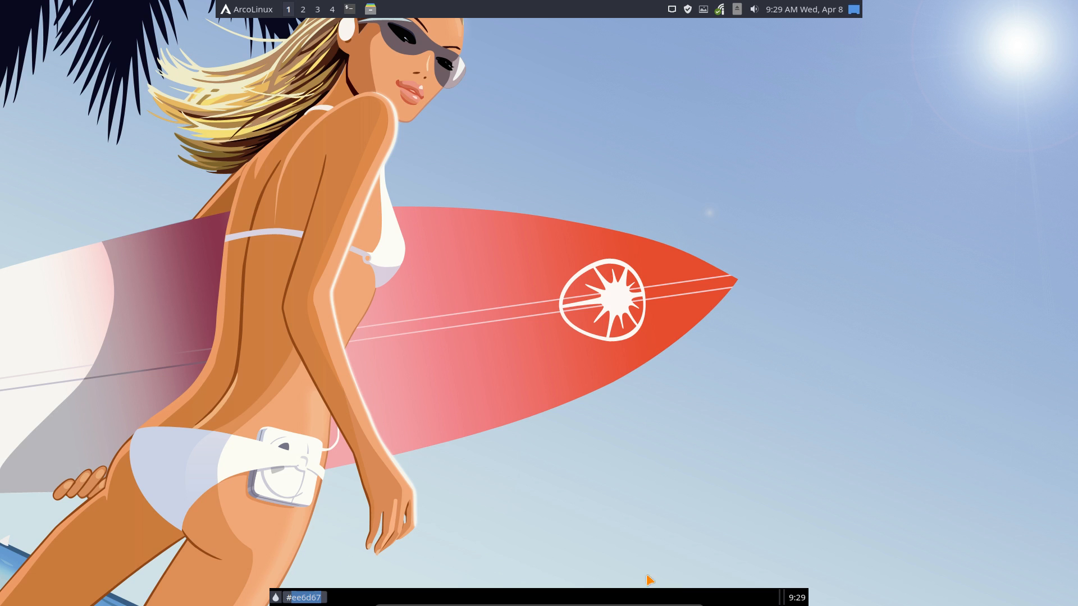
Open the bottom panel's configuration, try Right alignment and restore the alignment to Center
right_click(601, 601)
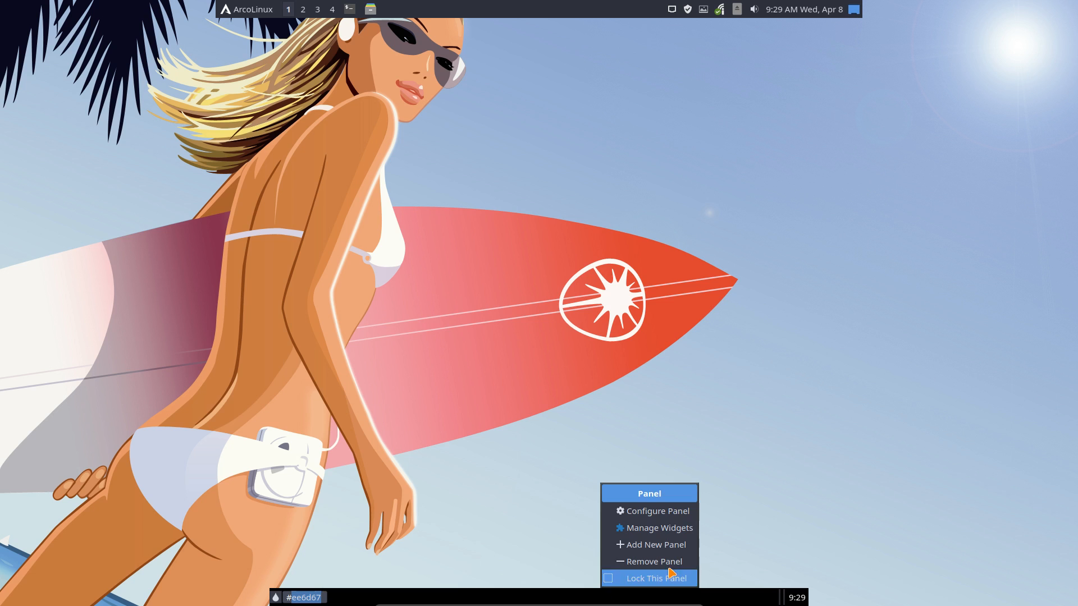
click(669, 512)
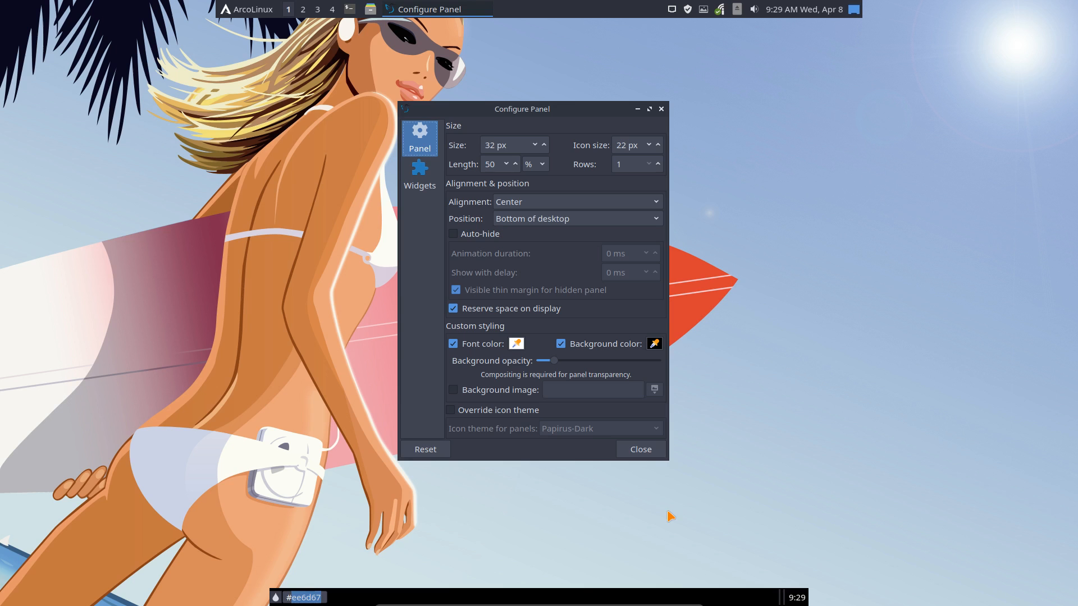
click(507, 203)
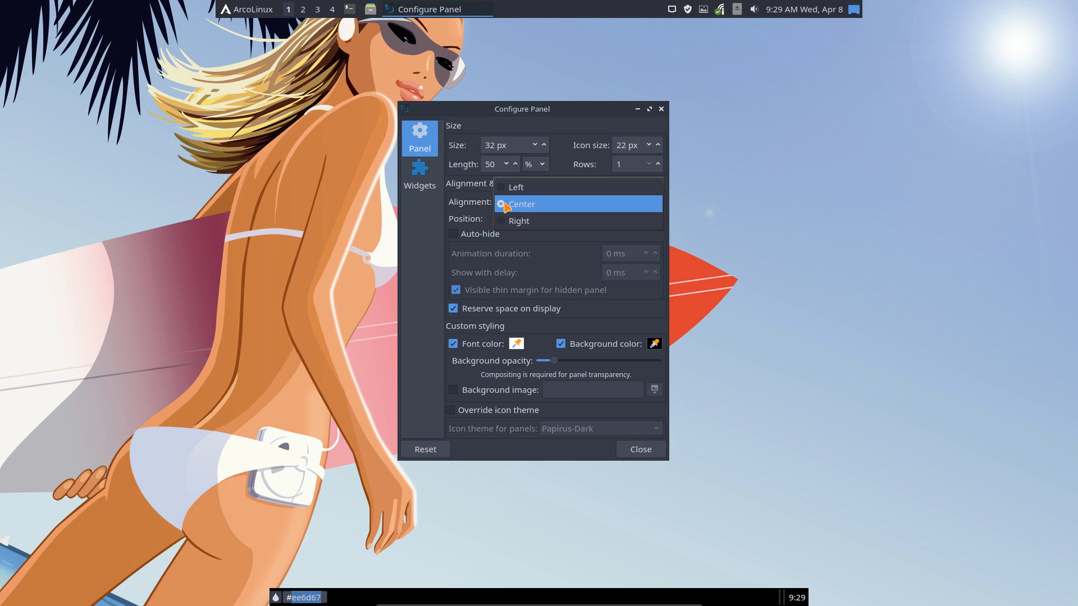
click(530, 224)
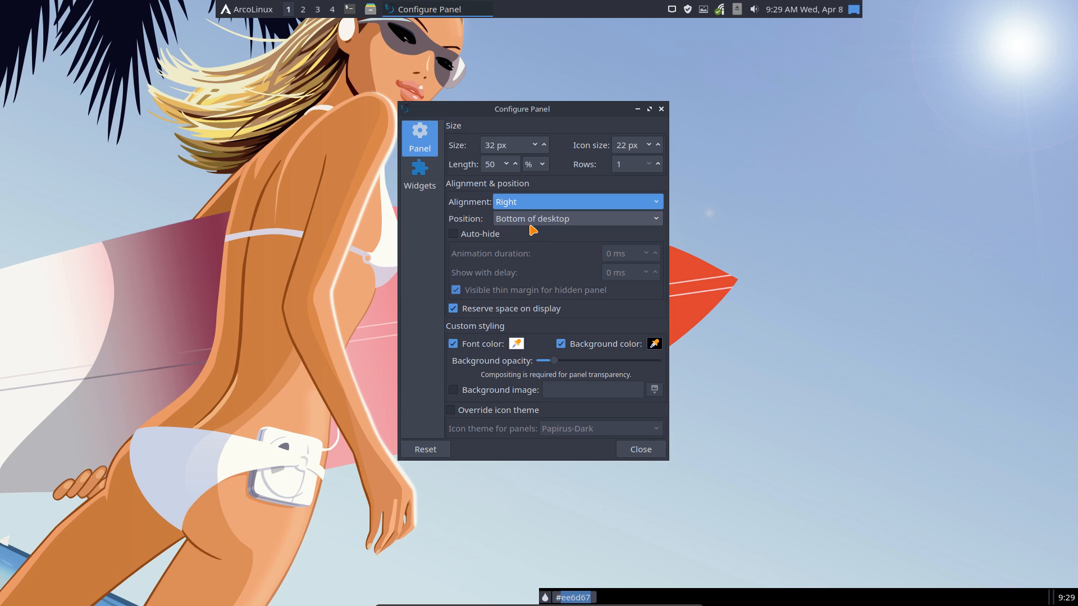
click(512, 202)
click(513, 186)
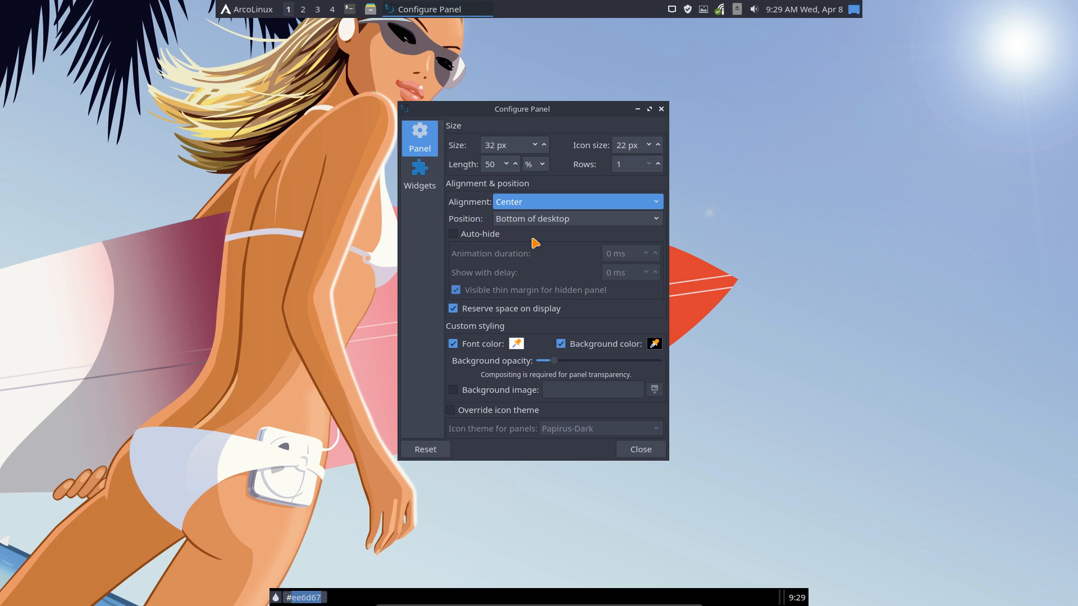
Set the bottom panel's position to Right of desktop and close its configuration
click(547, 220)
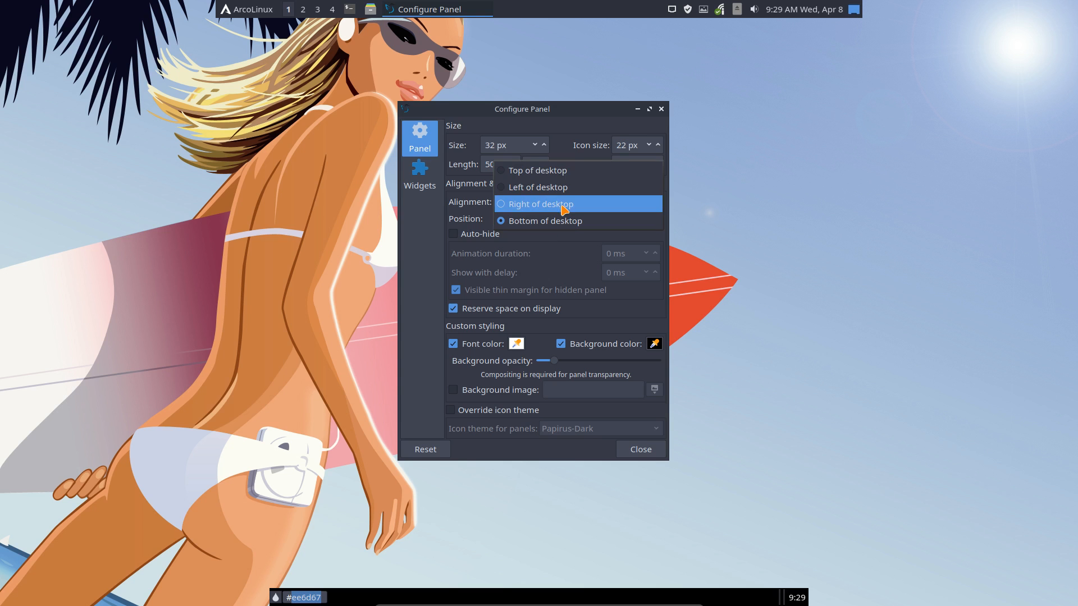
click(566, 205)
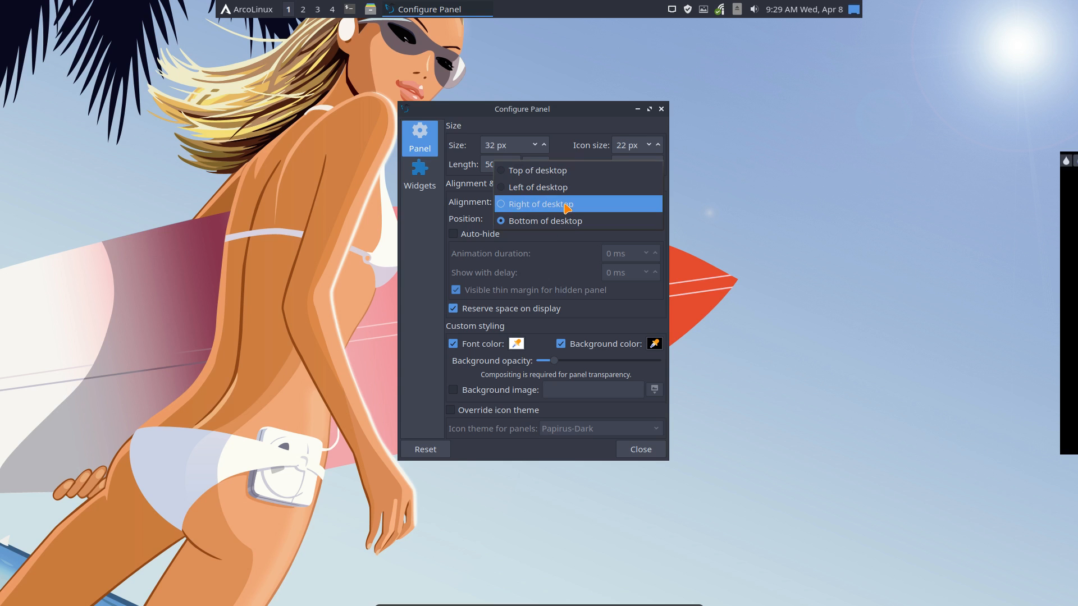
click(661, 108)
Set the top panel's position to Left of desktop in its configuration and close the window
right_click(520, 14)
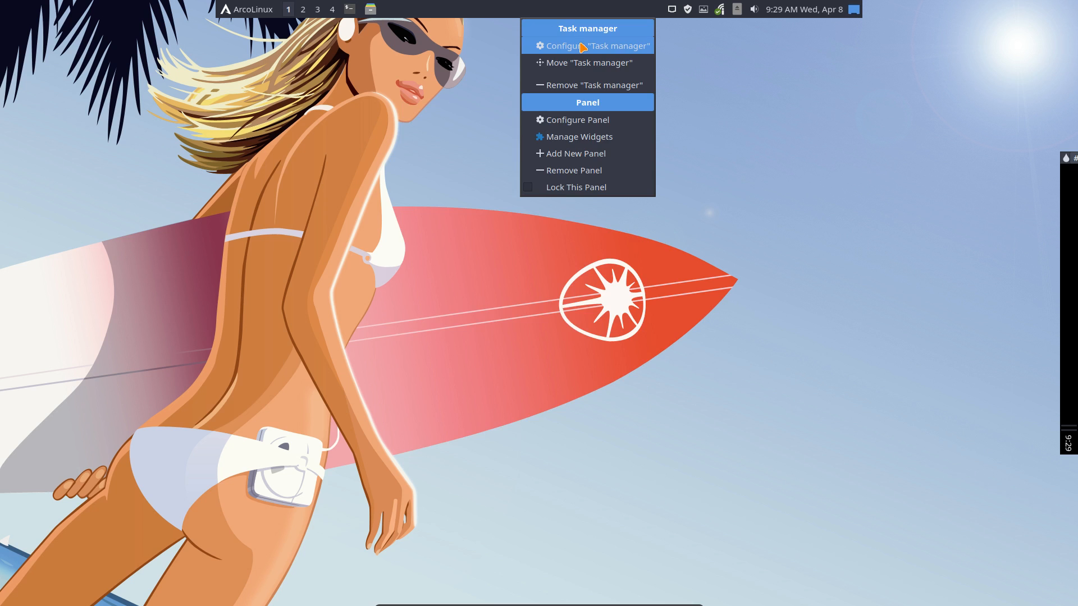
click(588, 120)
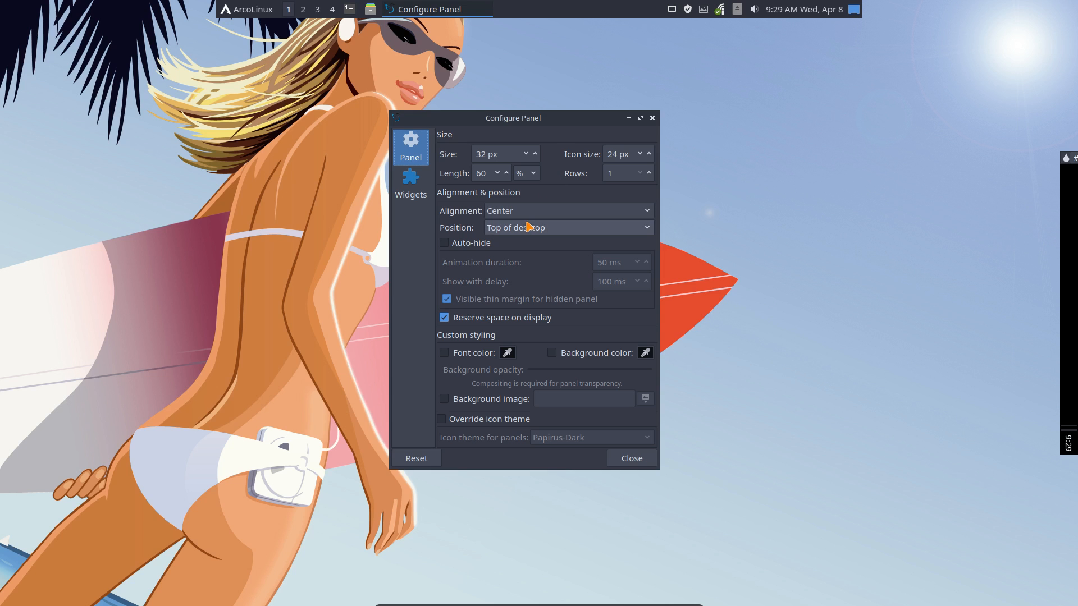
click(528, 227)
click(526, 247)
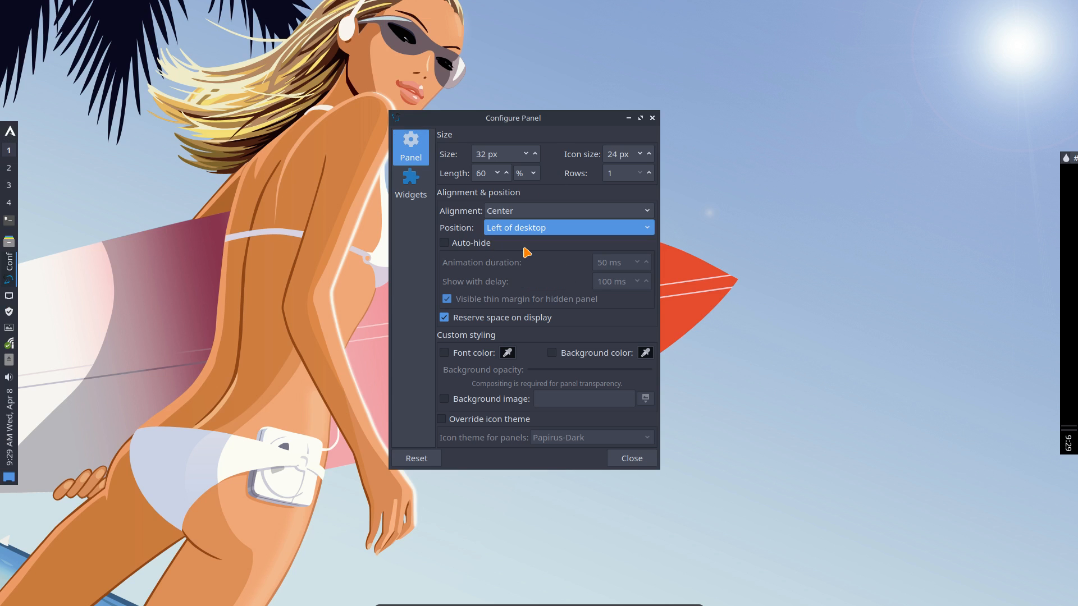
click(651, 118)
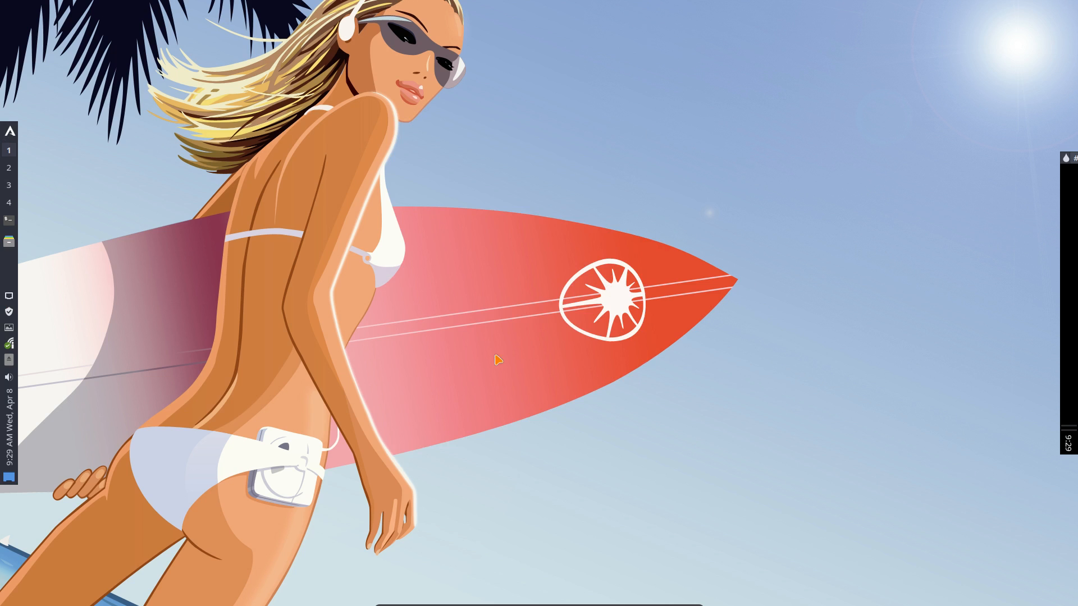
Browse the application menu of the vertical main panel, including the Internet category, and close it
click(11, 137)
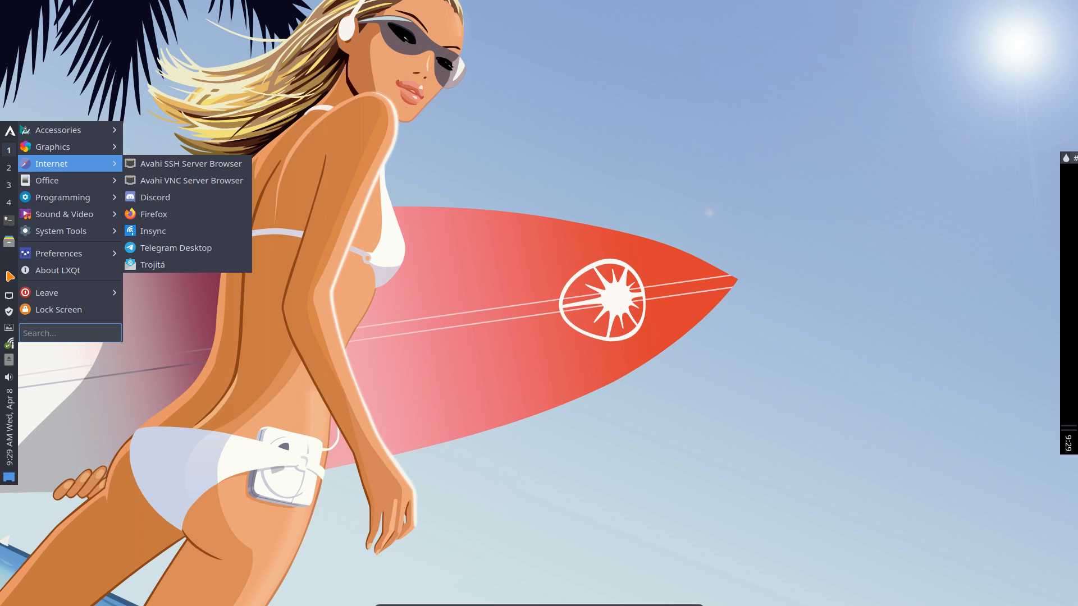
click(14, 435)
Review the main panel's World clock display format and time zone settings, and turn off Autorotate when the panel is vertical
right_click(14, 437)
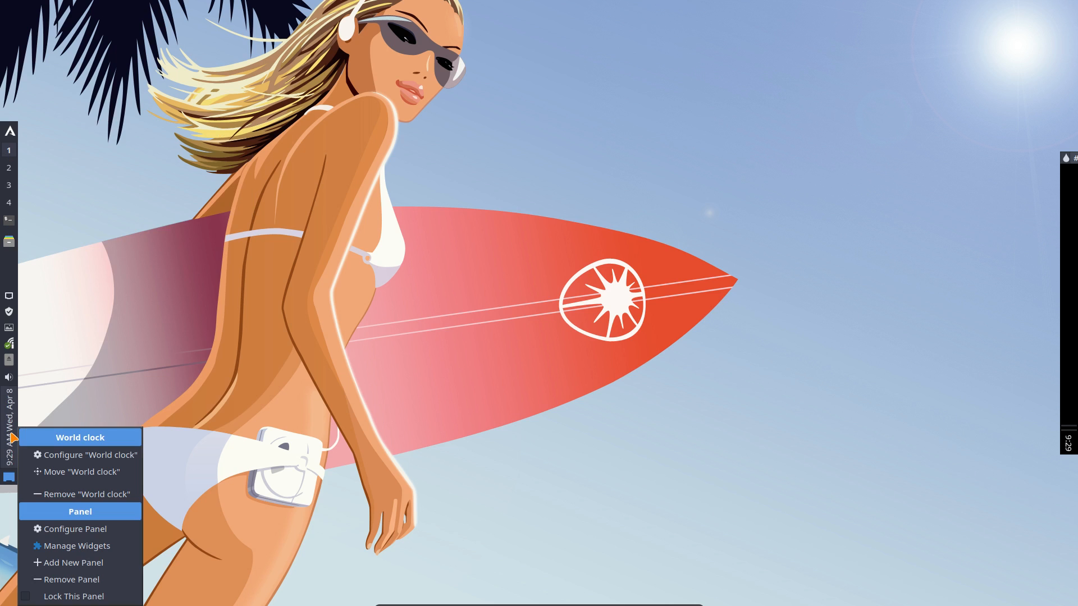
click(90, 455)
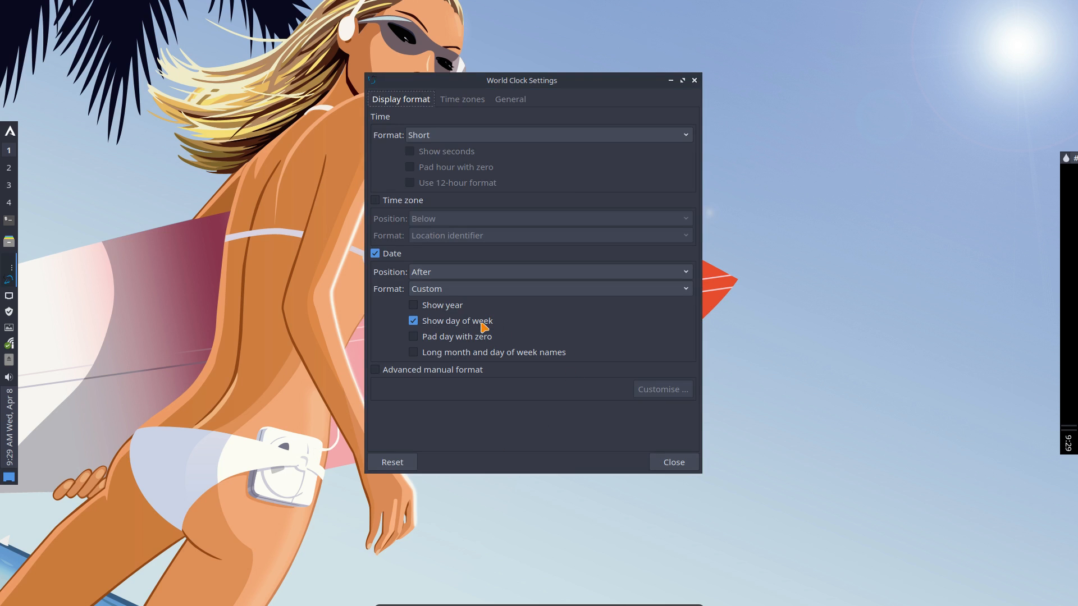
click(447, 138)
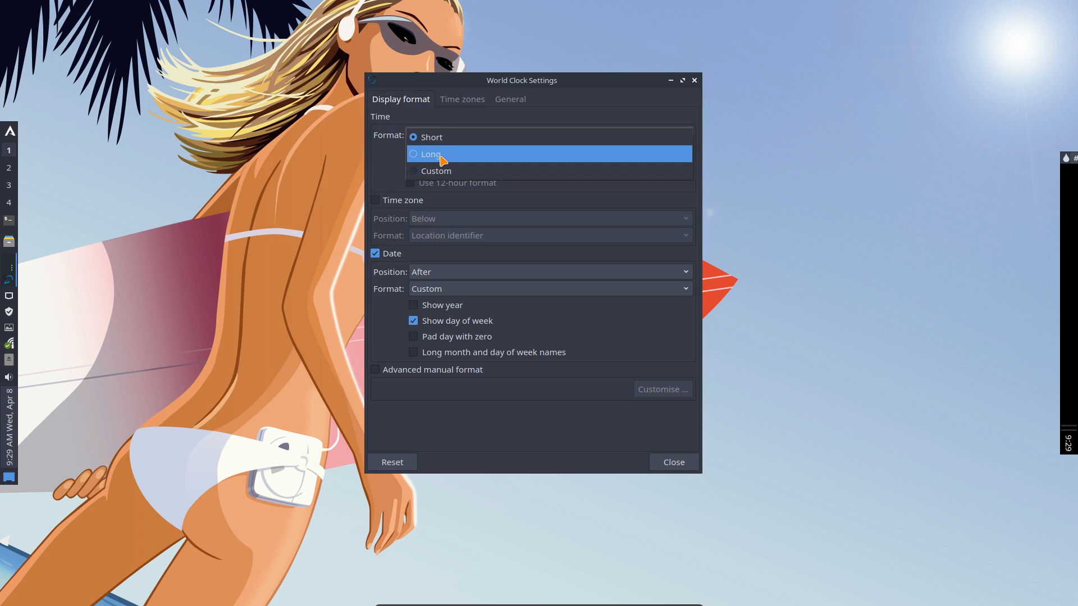
click(456, 125)
click(463, 107)
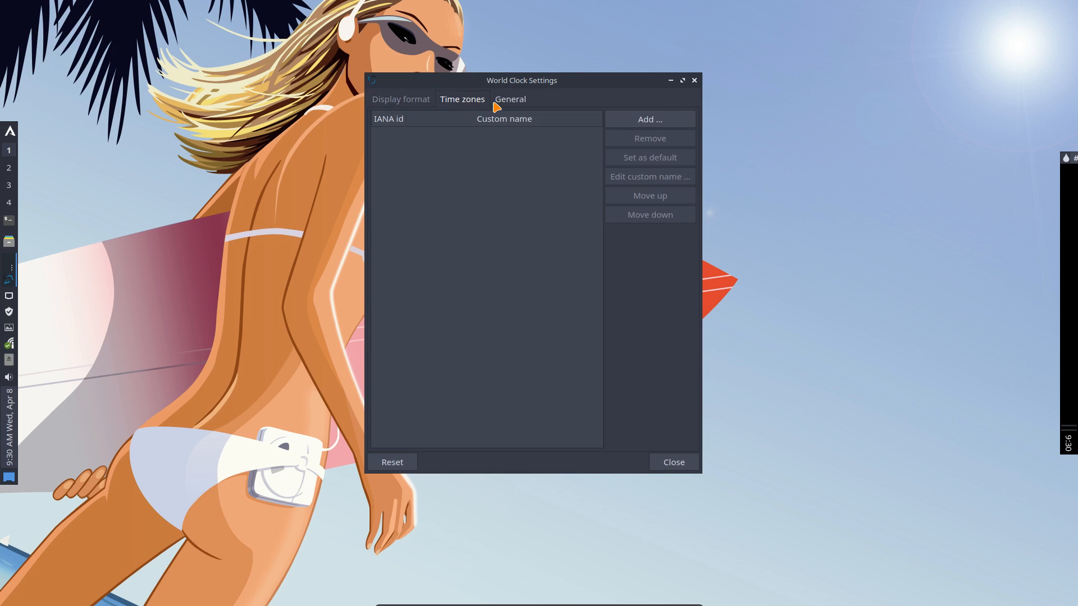
click(512, 103)
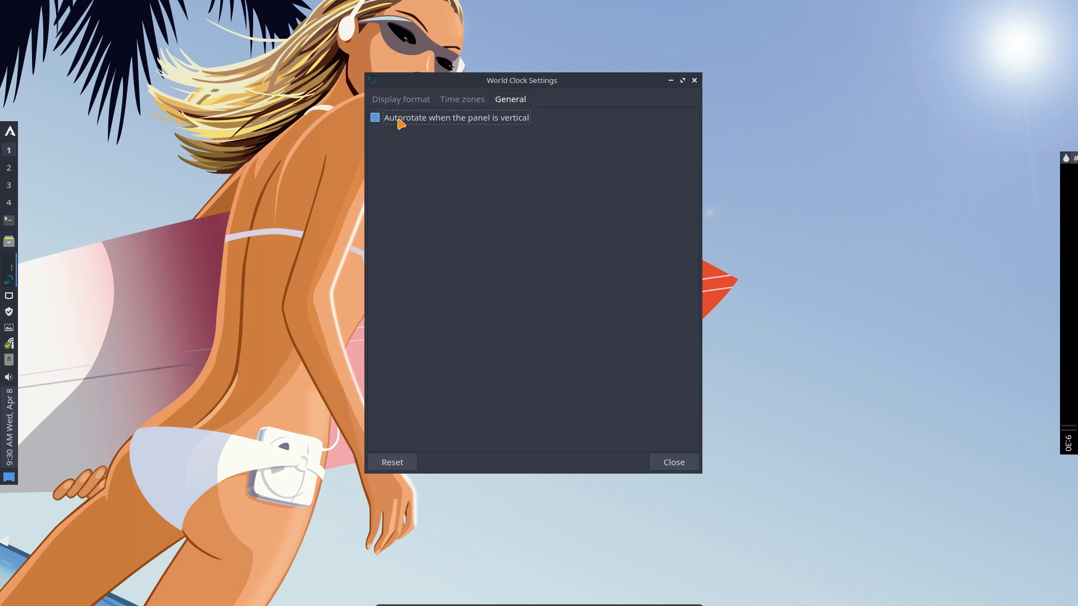
click(401, 119)
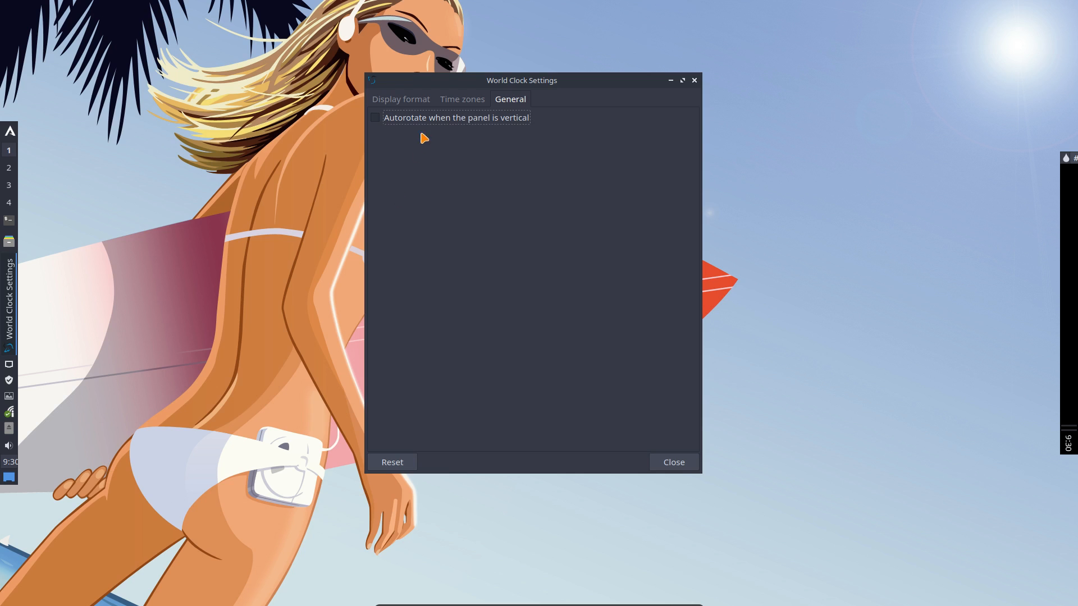
click(694, 80)
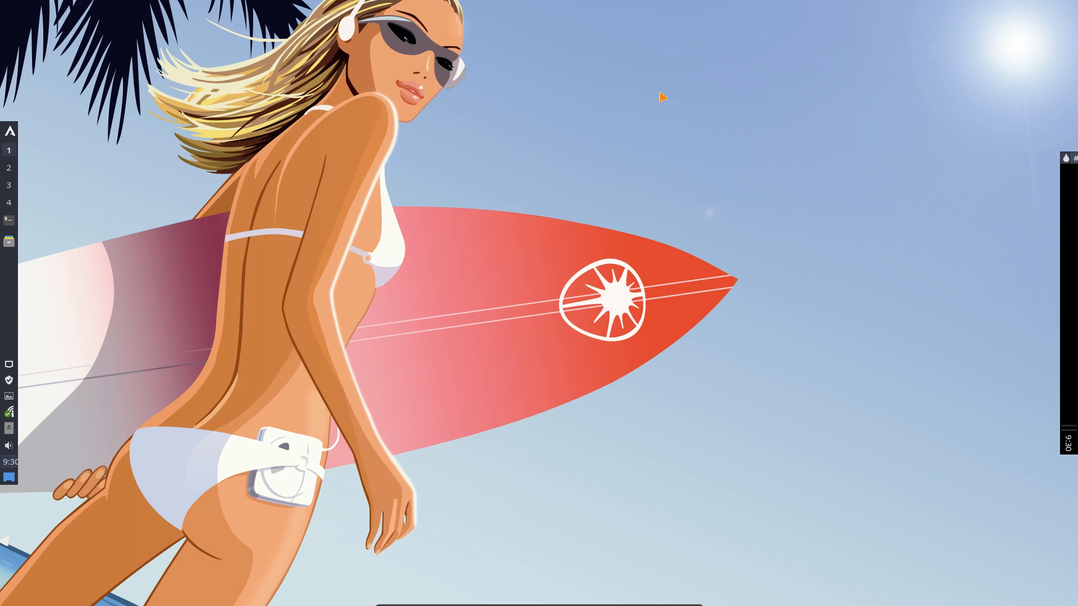
Increase the size of the vertical main panel to 46 px and close its configuration
right_click(11, 285)
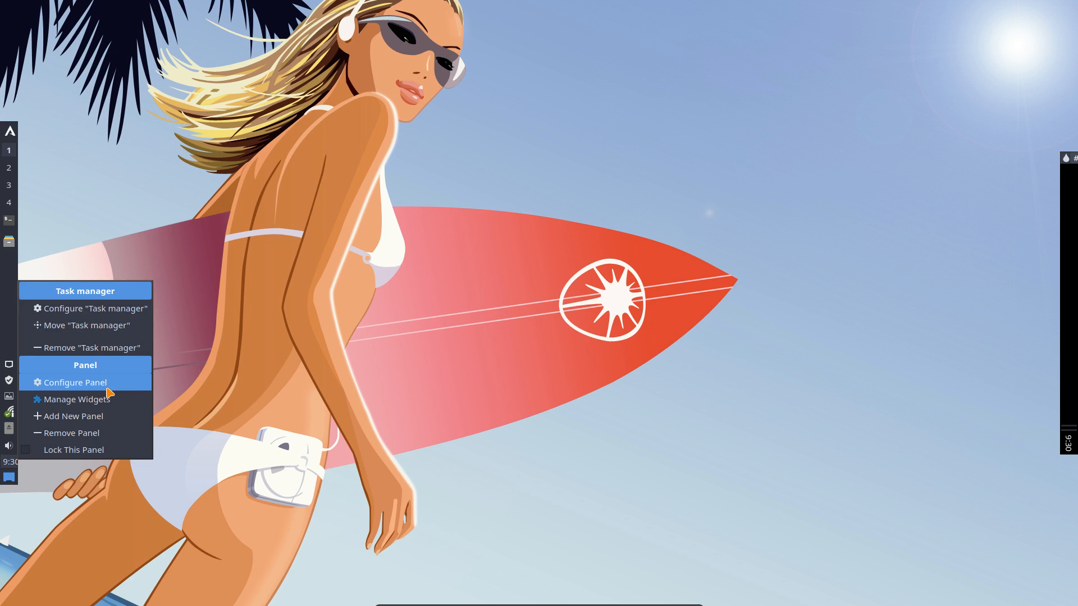
click(73, 383)
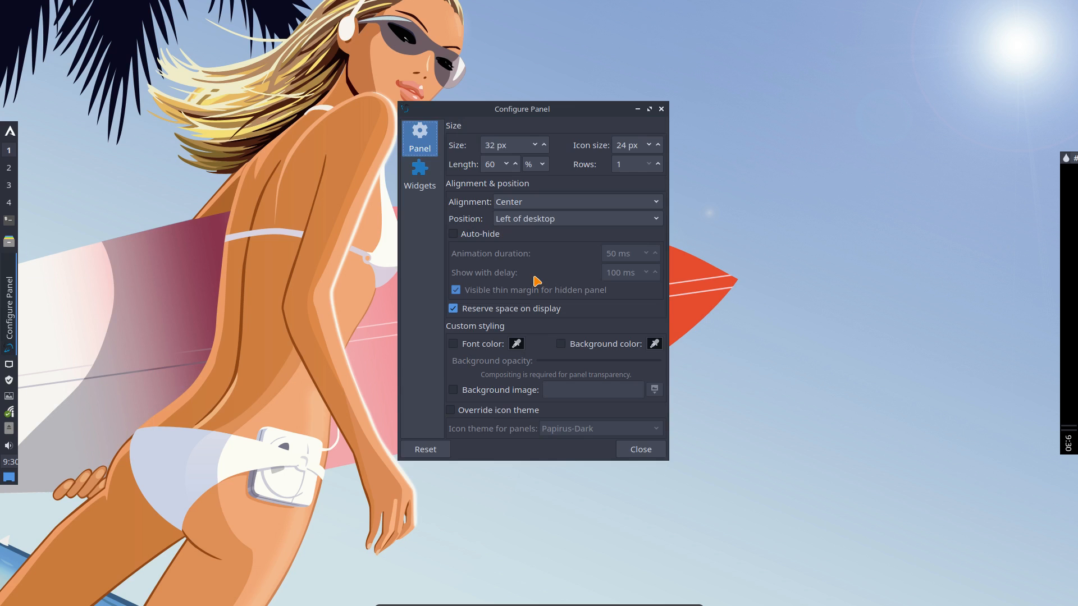
click(544, 145)
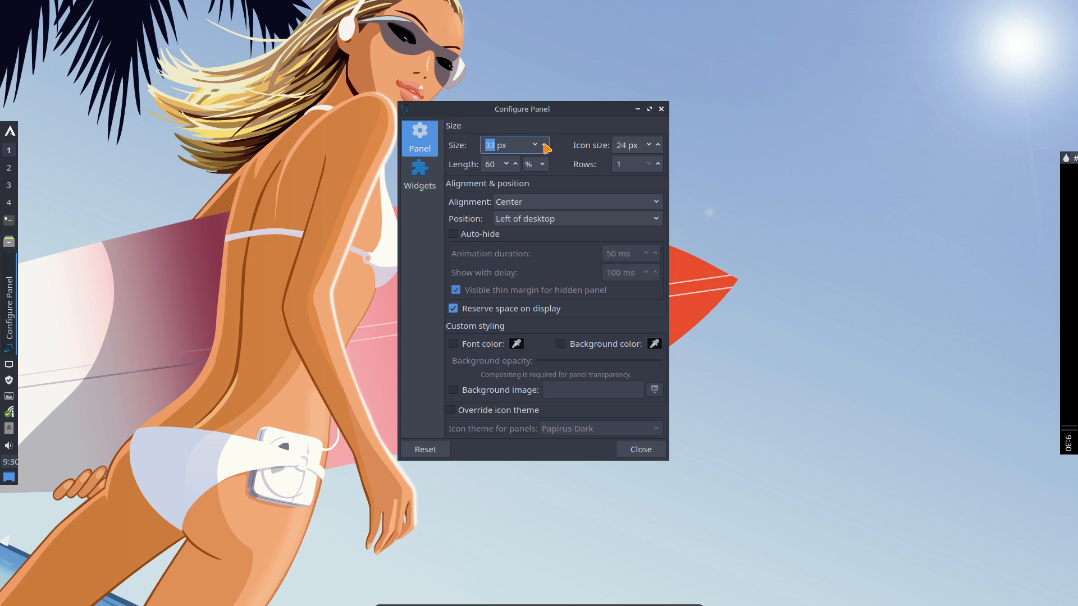
click(543, 144)
click(544, 145)
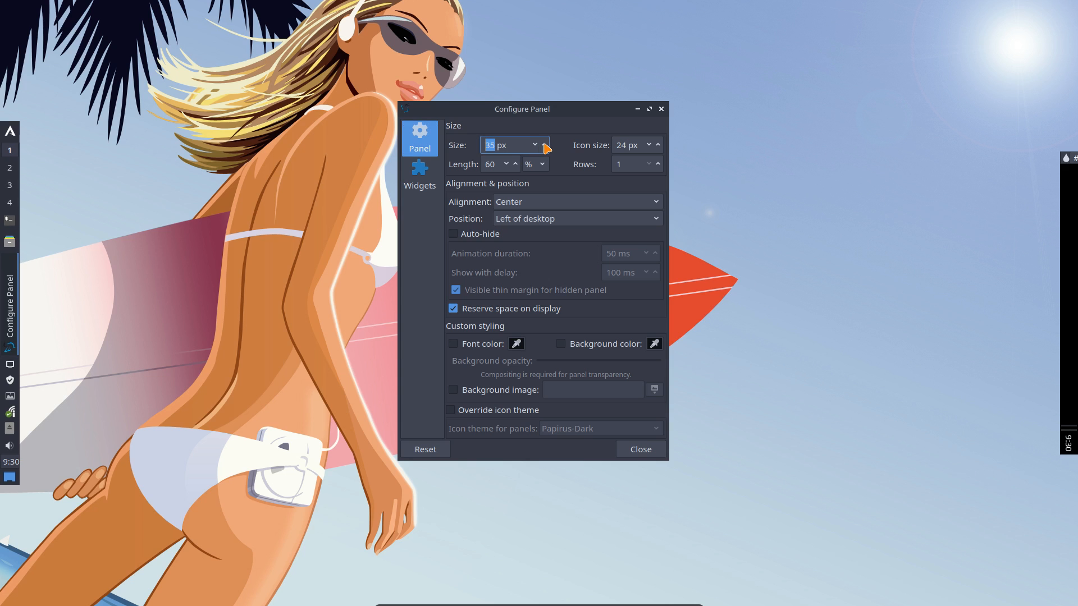
click(544, 145)
click(544, 144)
click(544, 145)
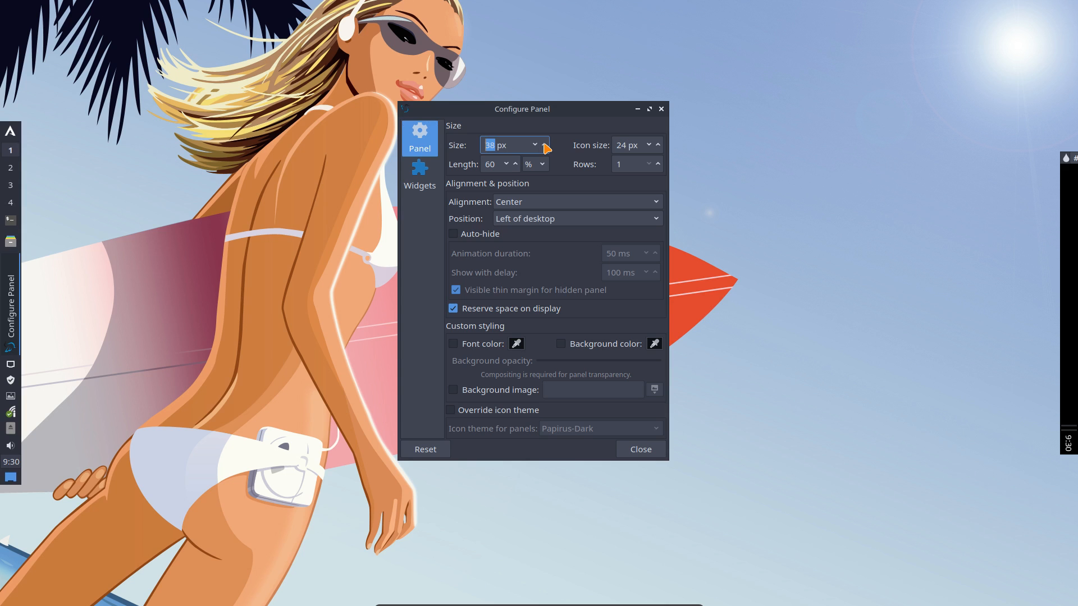
click(544, 144)
click(544, 144)
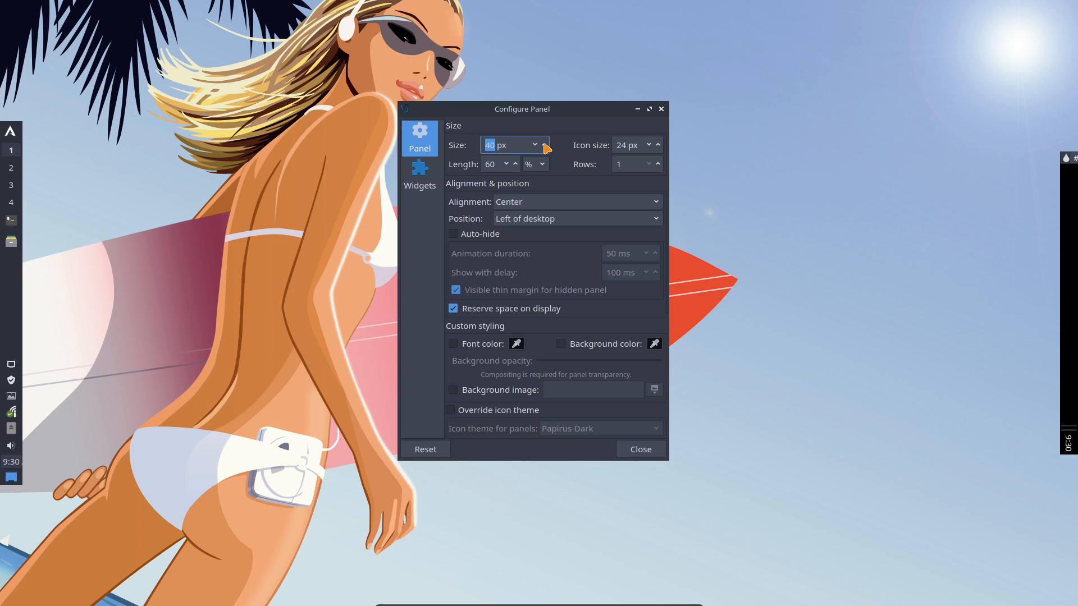
click(543, 144)
click(544, 145)
click(544, 144)
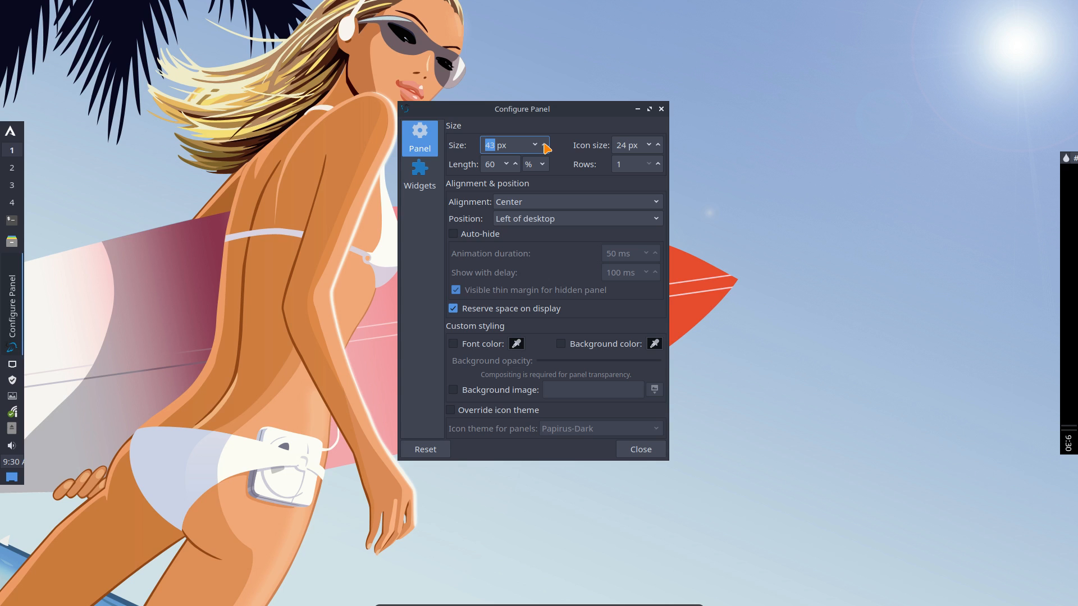
click(544, 145)
click(544, 144)
click(544, 144)
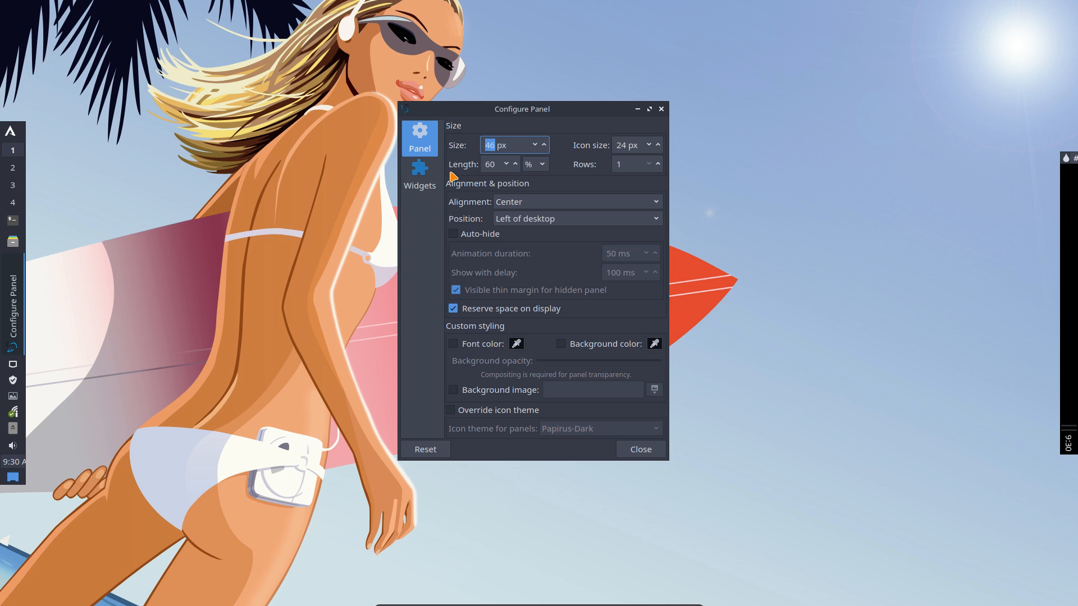
click(661, 110)
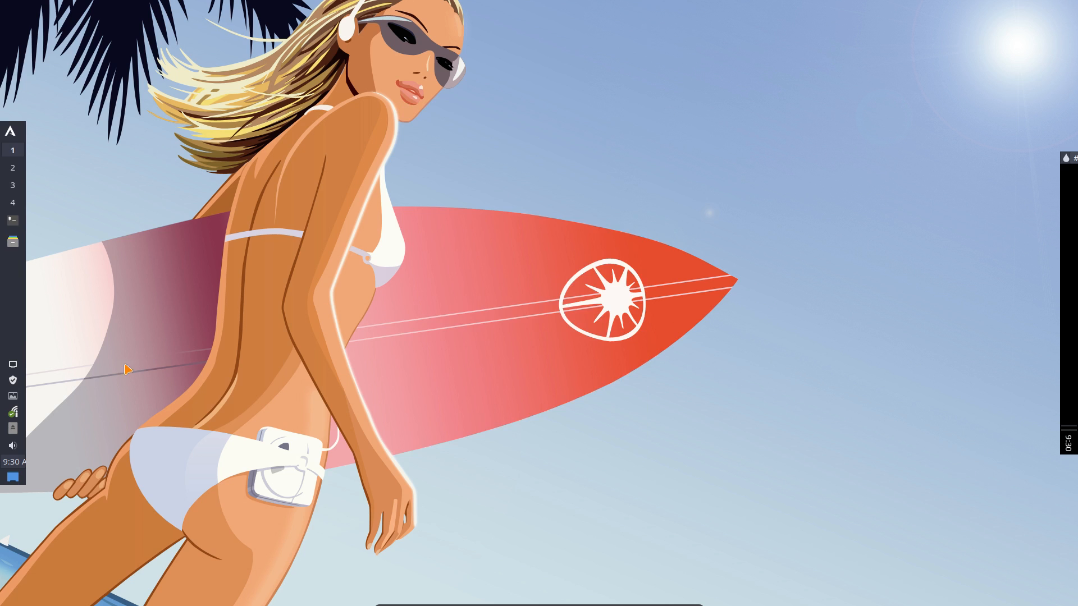
Turn off the date in the vertical main panel's World clock settings and close them
right_click(11, 463)
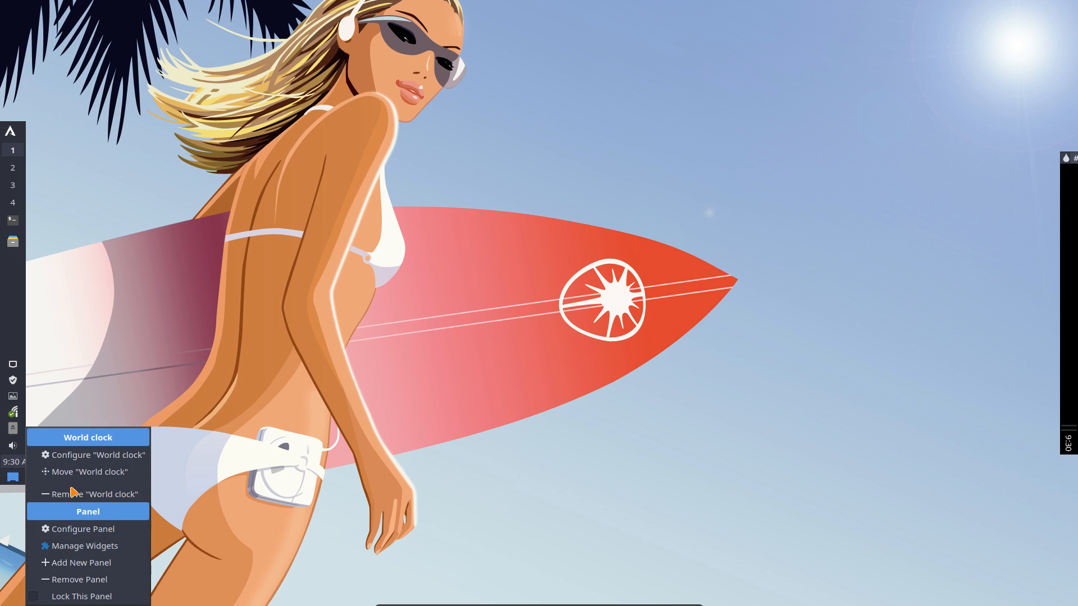
click(130, 459)
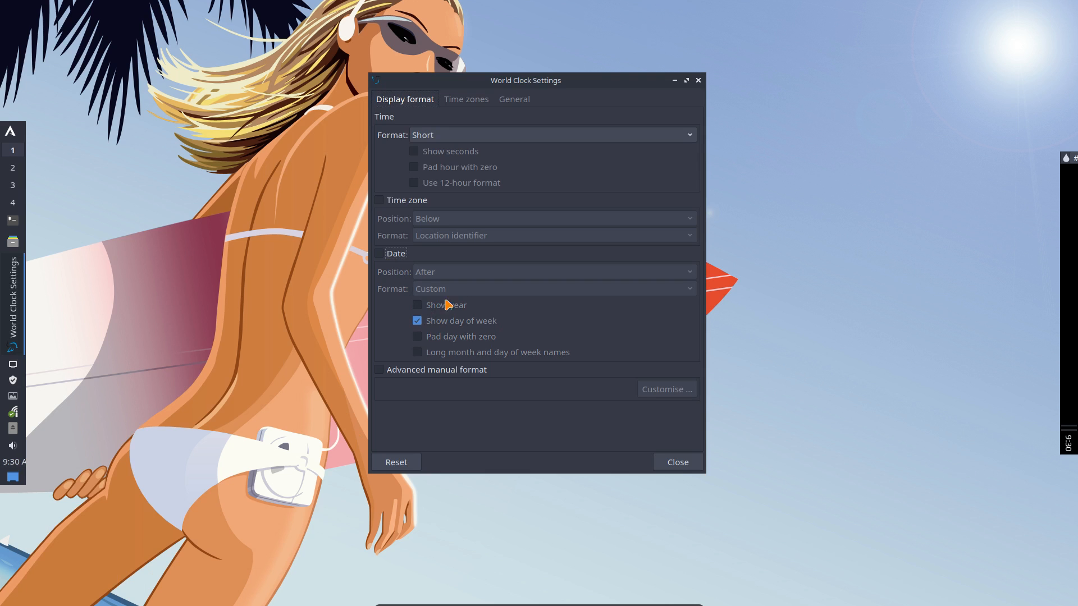
click(673, 468)
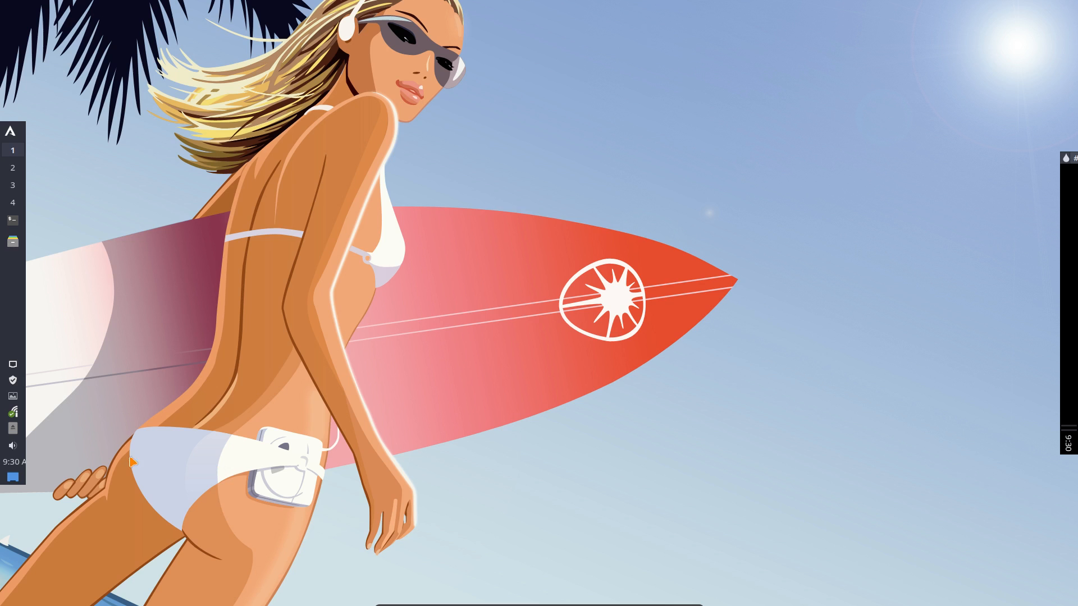
Reopen the main panel's World clock settings, turn on the date, and set the time format to Custom with the 12-hour format
right_click(21, 468)
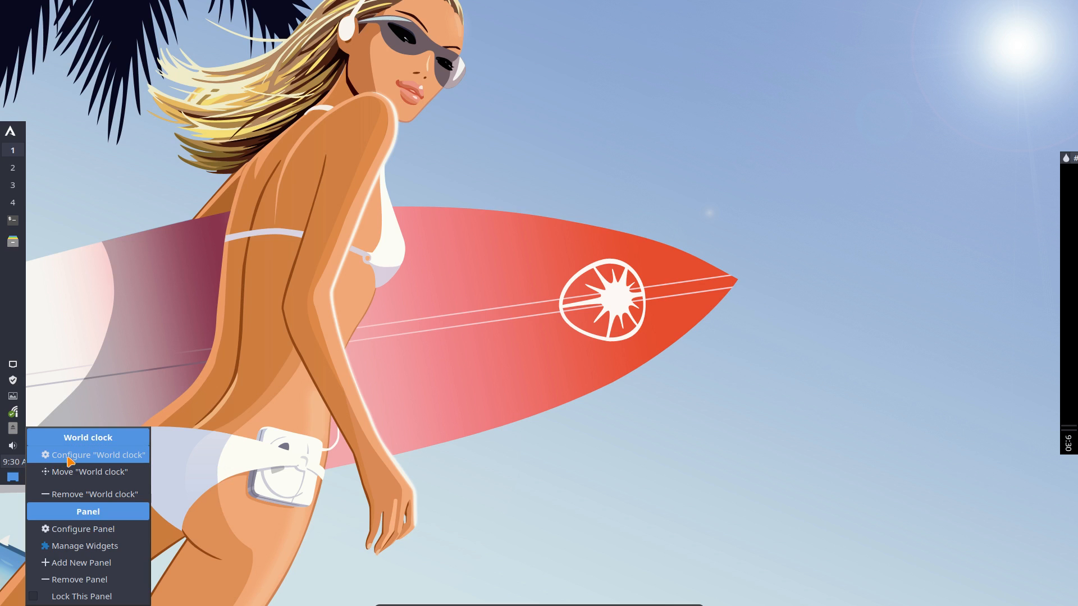
click(135, 456)
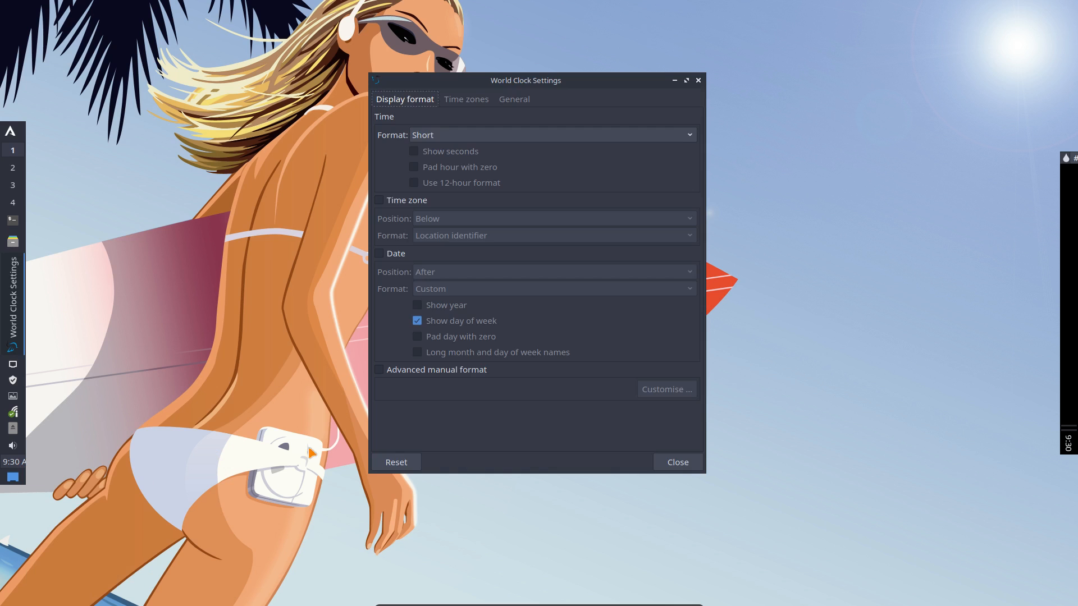
click(417, 322)
click(382, 255)
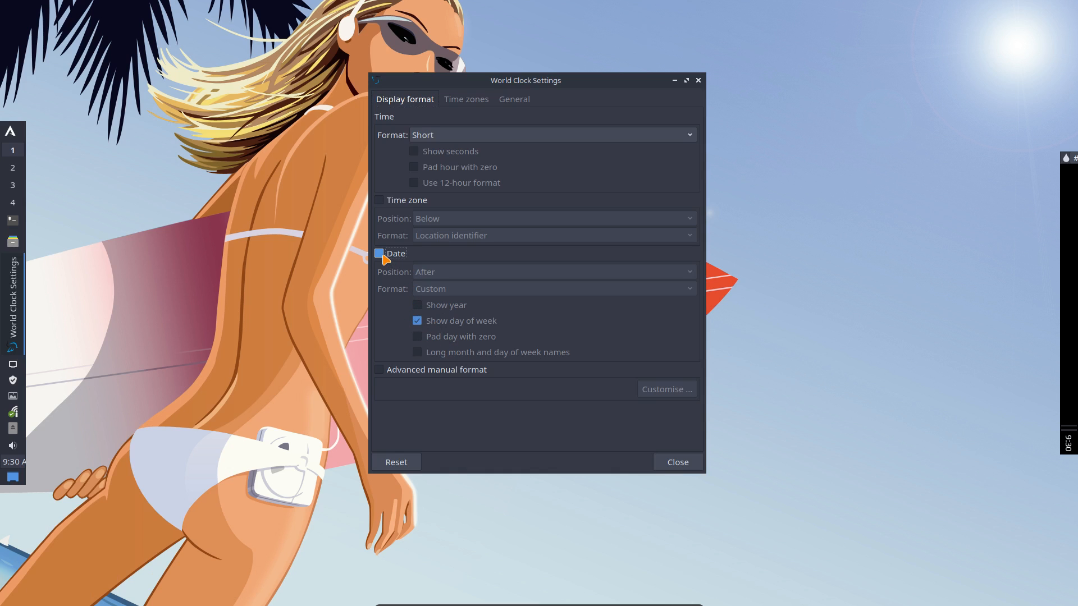
click(448, 142)
click(447, 171)
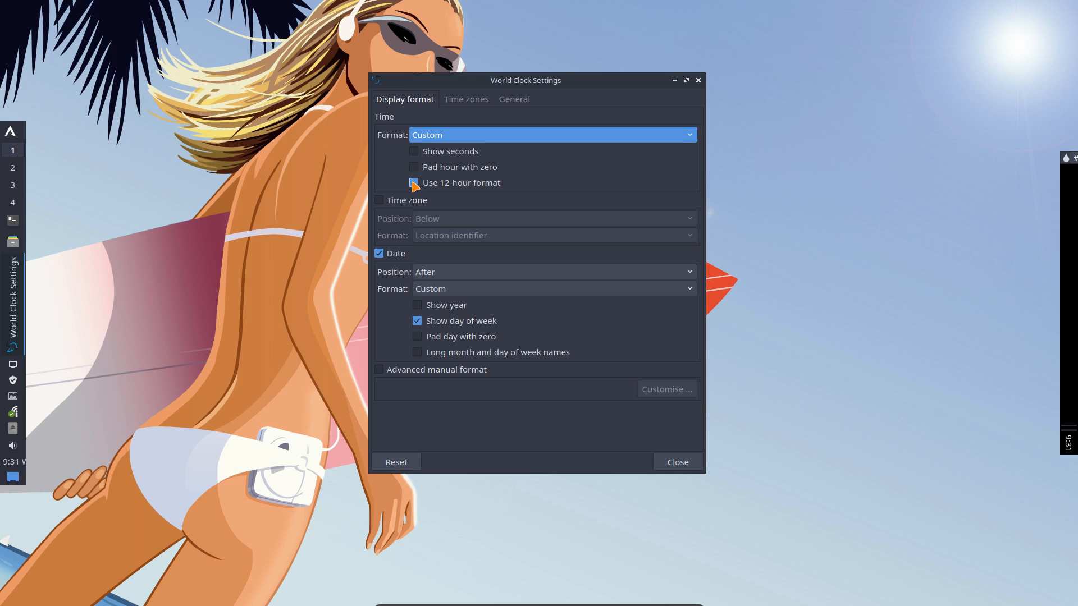
click(414, 183)
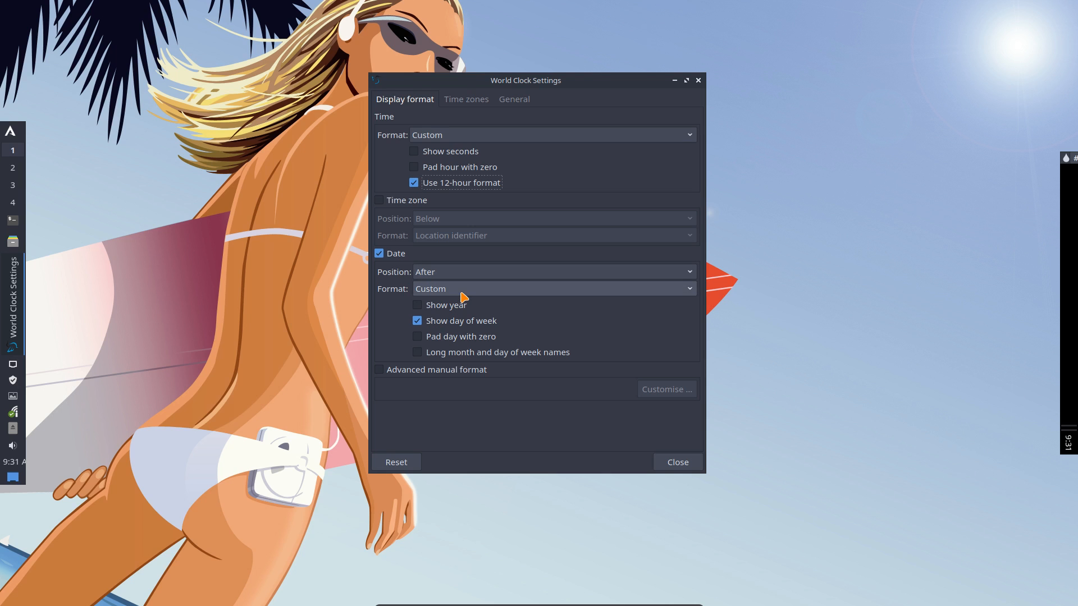
Check the World clock's date position and format options, keeping After and Custom, and turn off the day of week
click(452, 272)
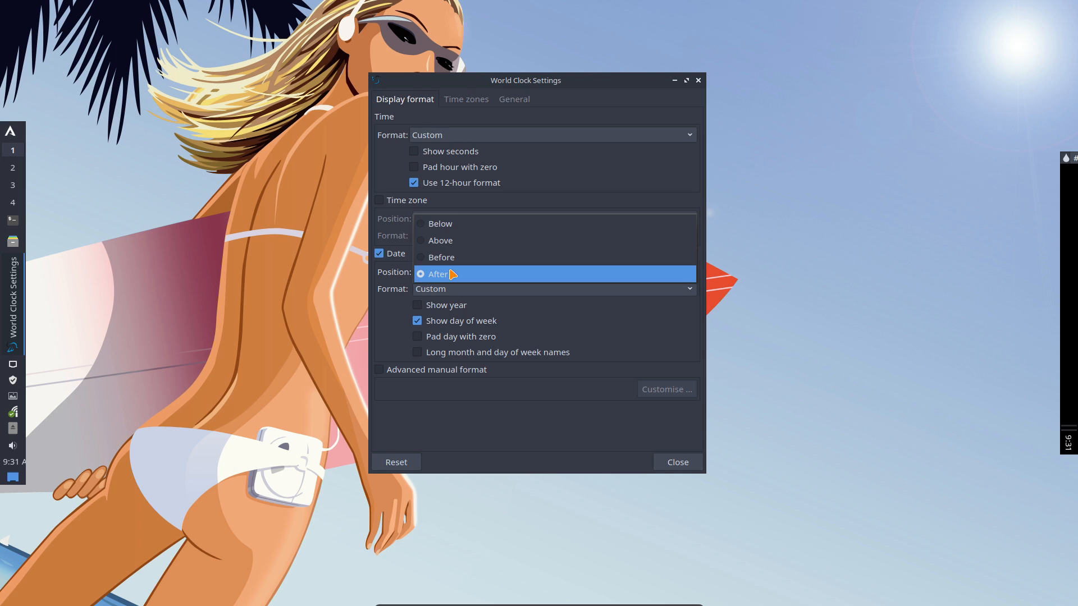
click(396, 276)
click(443, 290)
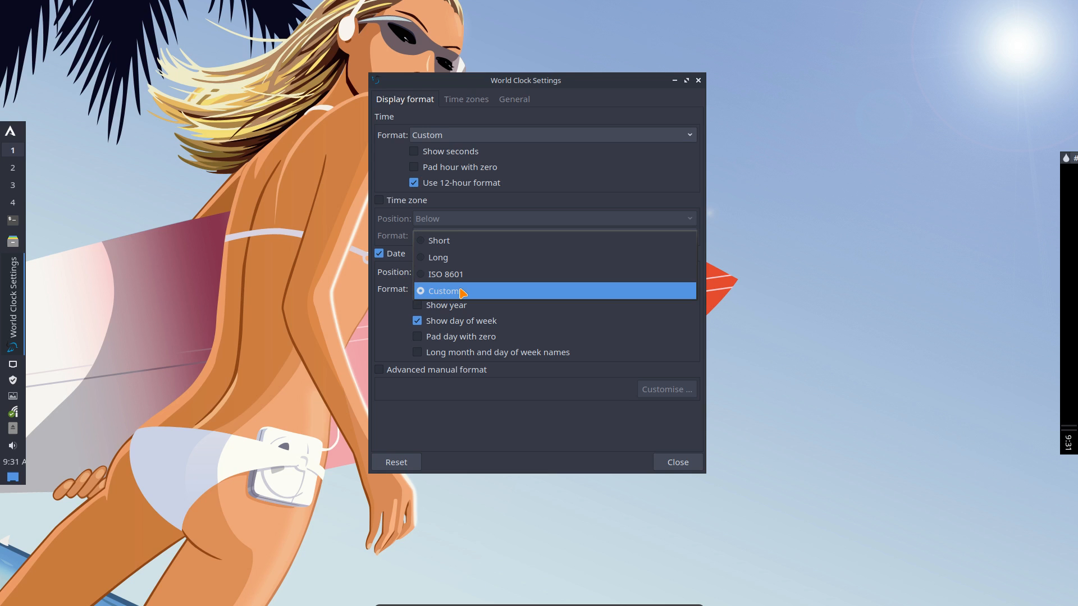
click(420, 324)
click(420, 325)
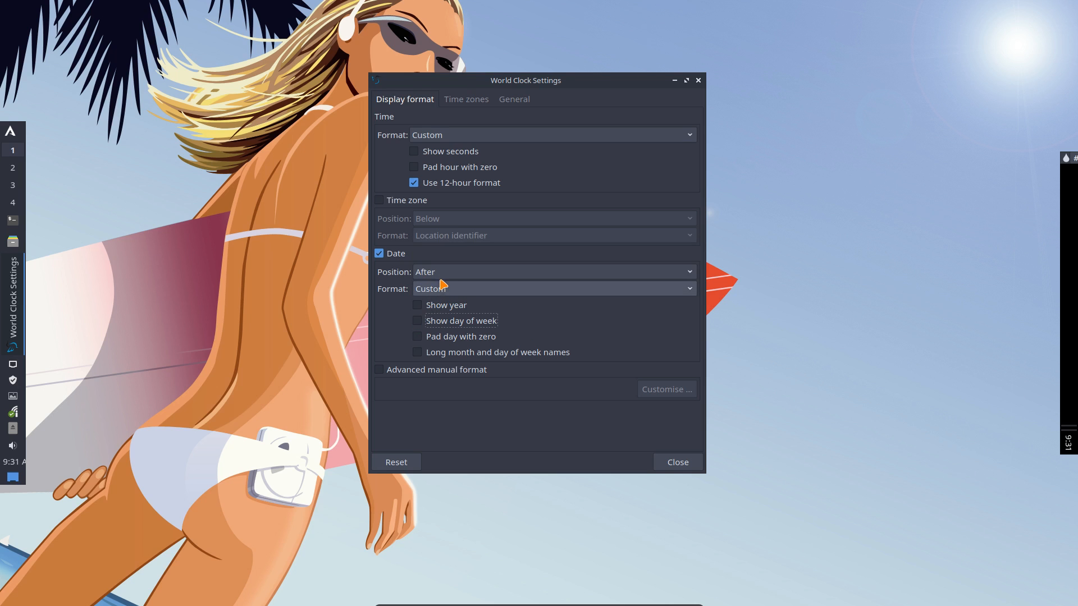
click(382, 254)
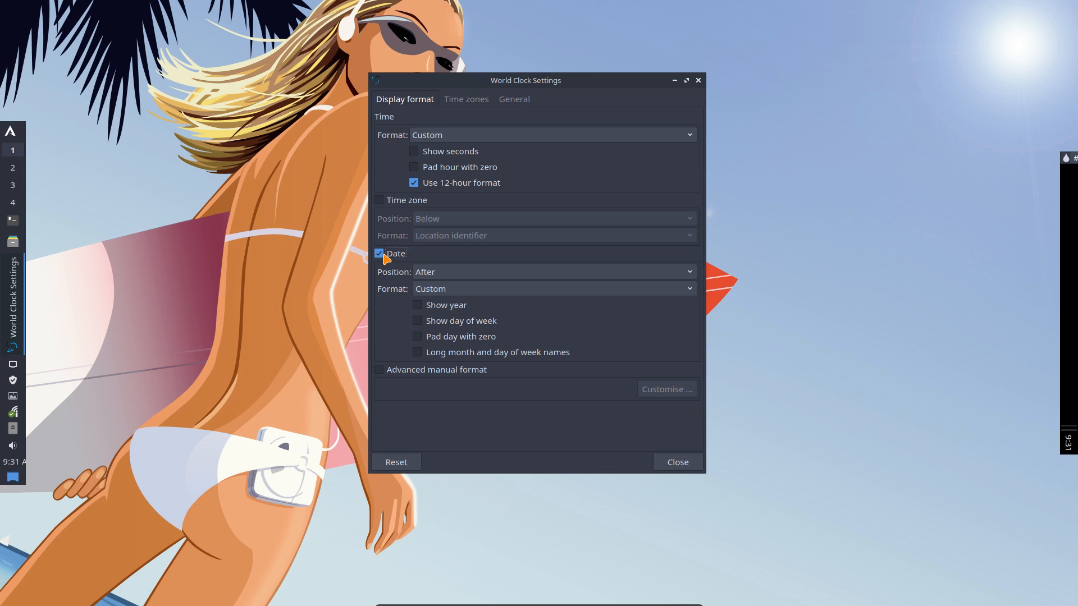
Turn off the World clock's custom 12-hour option, set the time format to Short, and close the settings
click(429, 137)
key(Up)
key(Up)
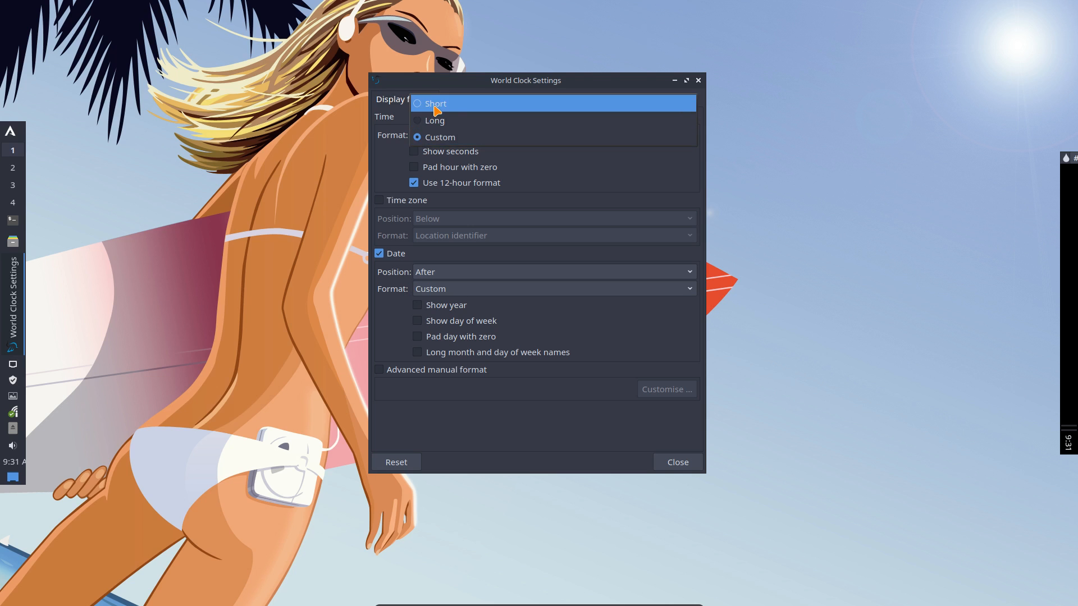
key(Return)
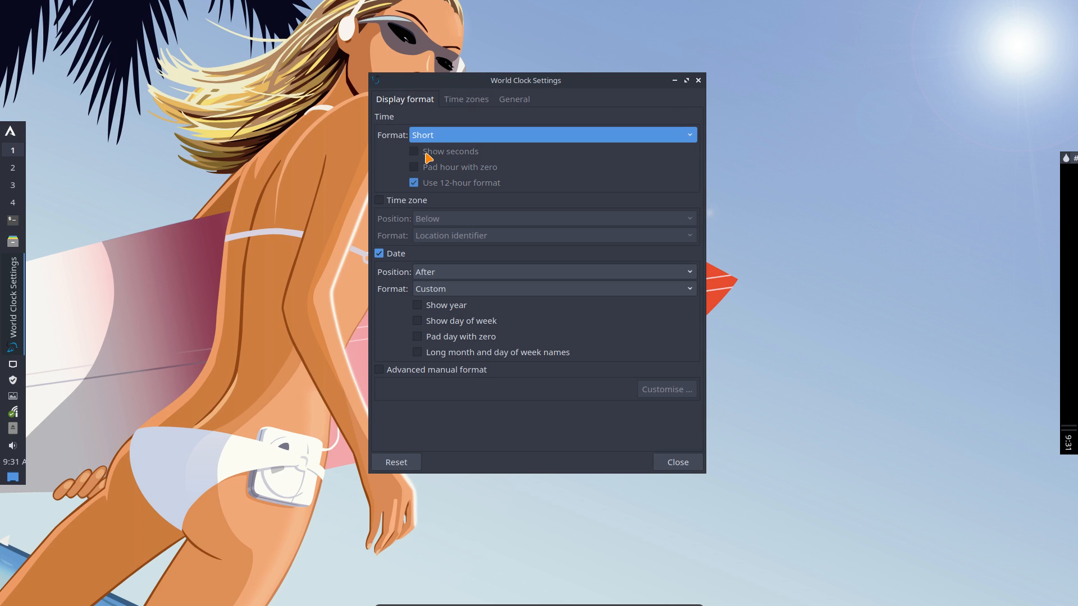
click(443, 135)
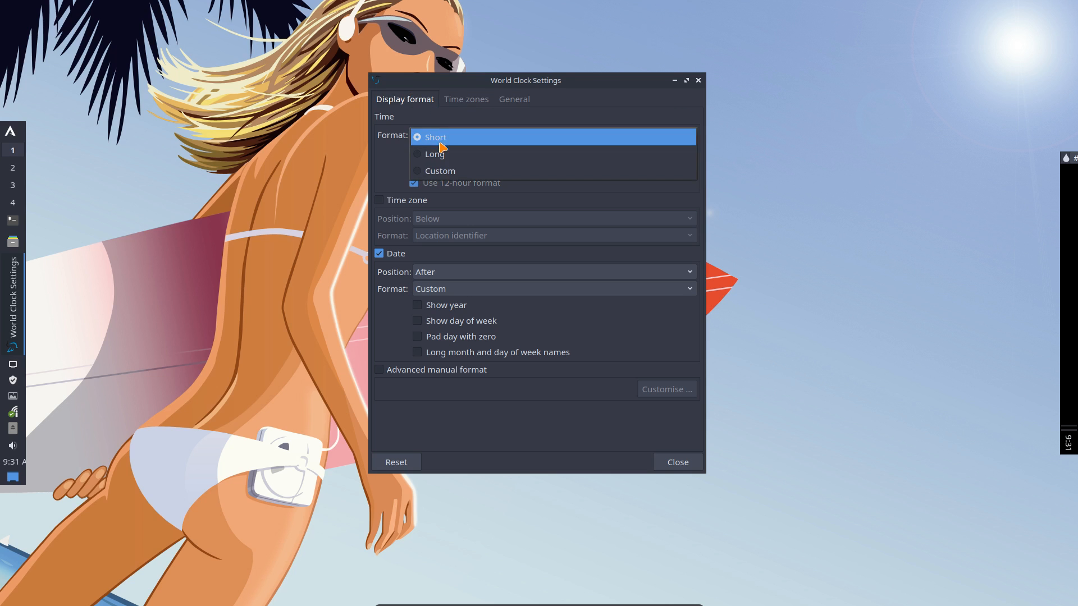
click(442, 173)
click(414, 183)
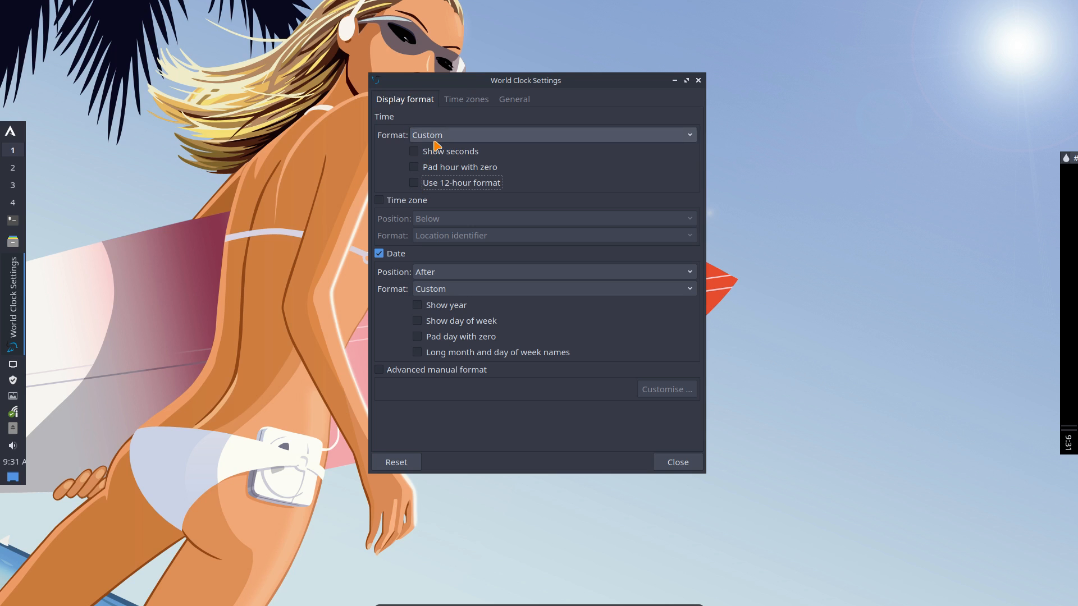
click(433, 138)
click(440, 103)
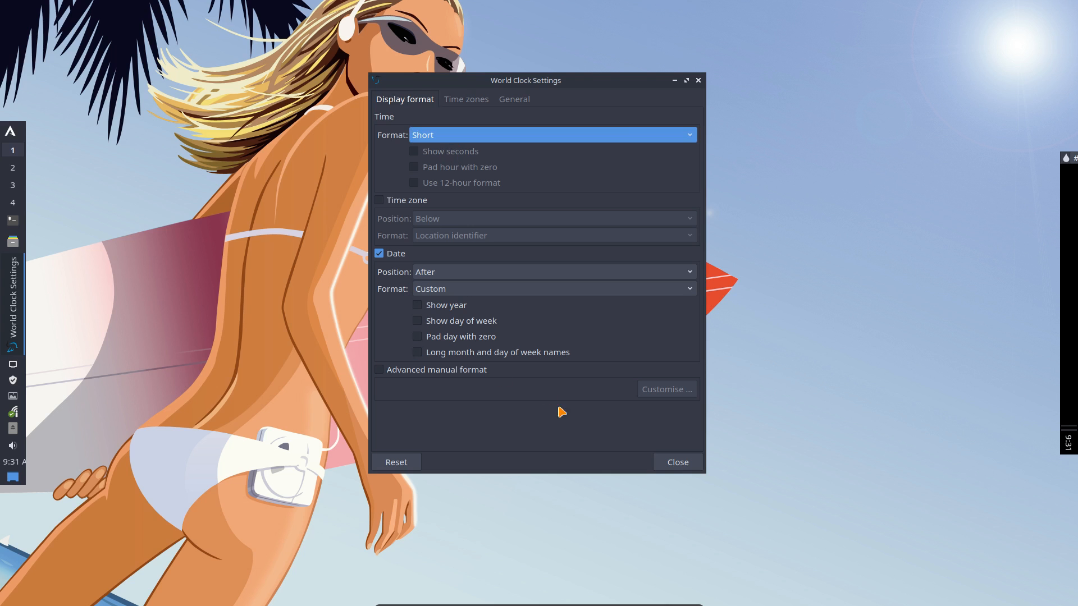
click(657, 465)
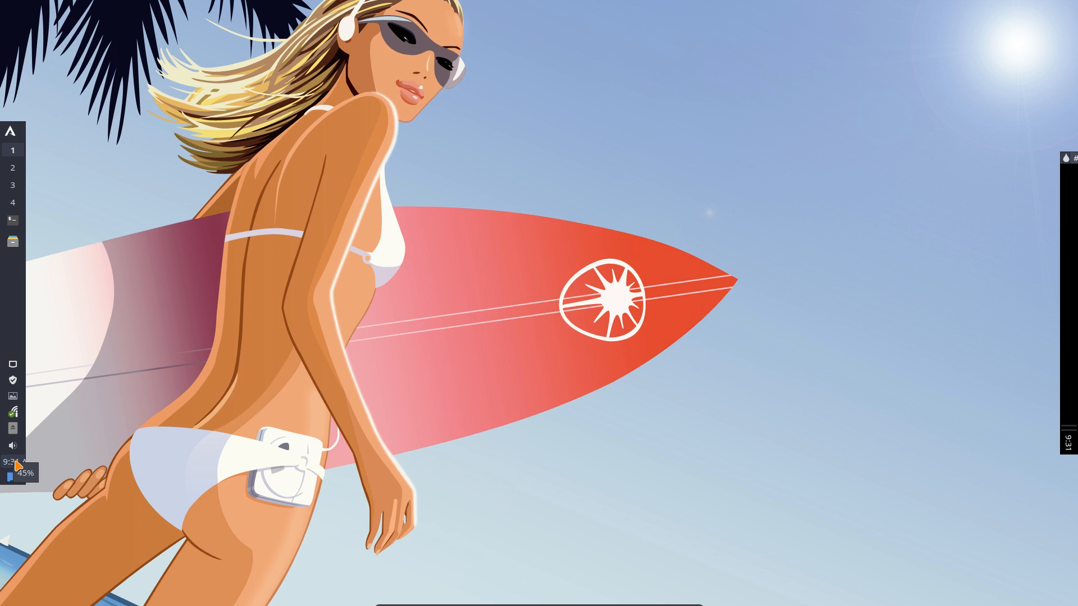
View the World clock's calendar and context menu on the main panel, and dismiss both
click(22, 463)
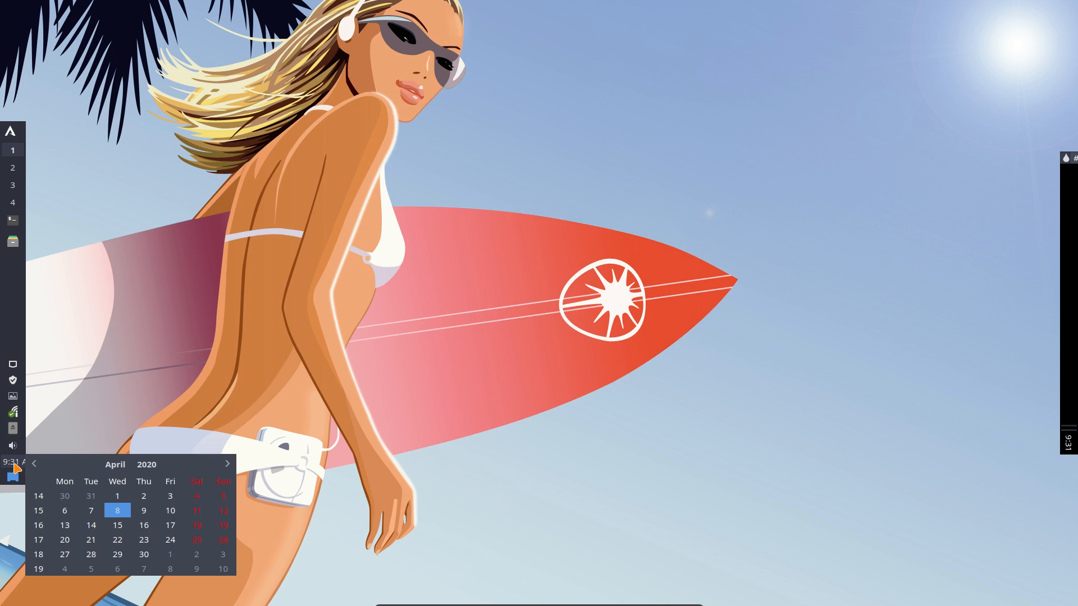
click(13, 464)
right_click(14, 463)
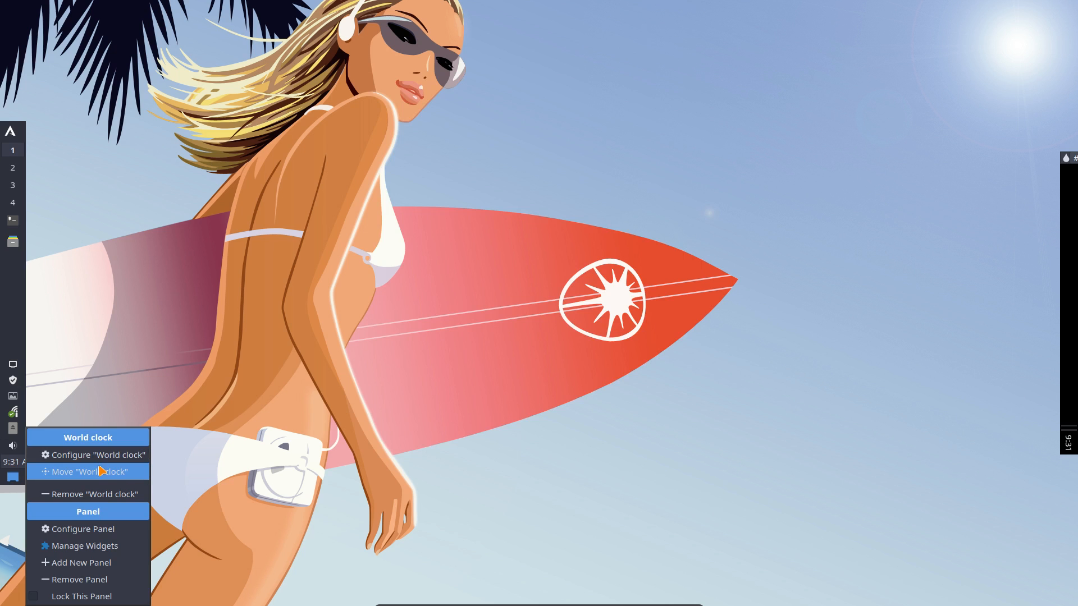
click(19, 291)
Open the vertical main panel's configuration and increase its size to 66 px
right_click(10, 292)
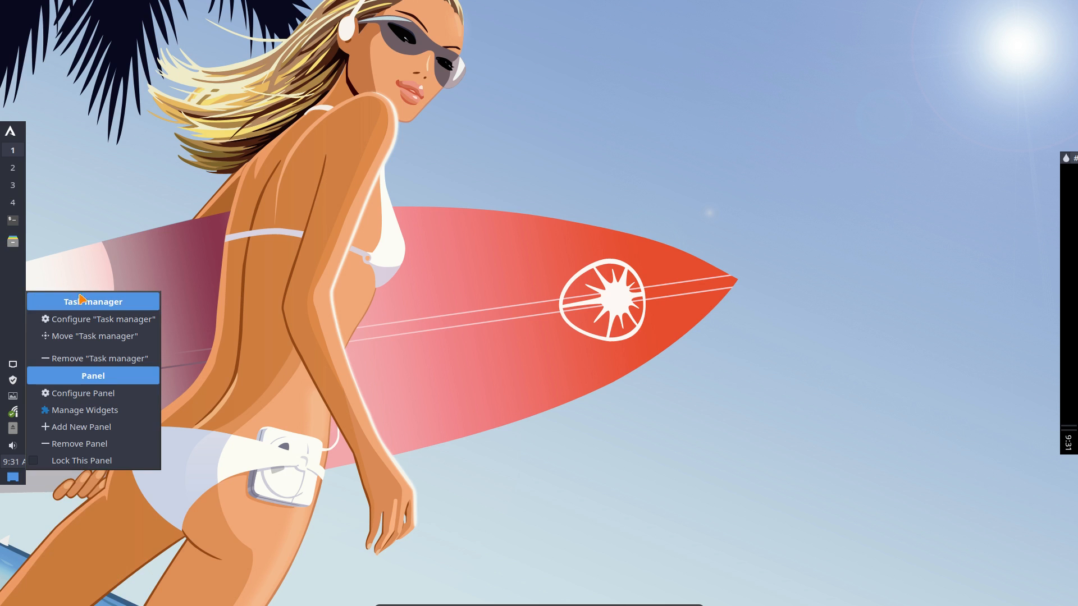
click(125, 393)
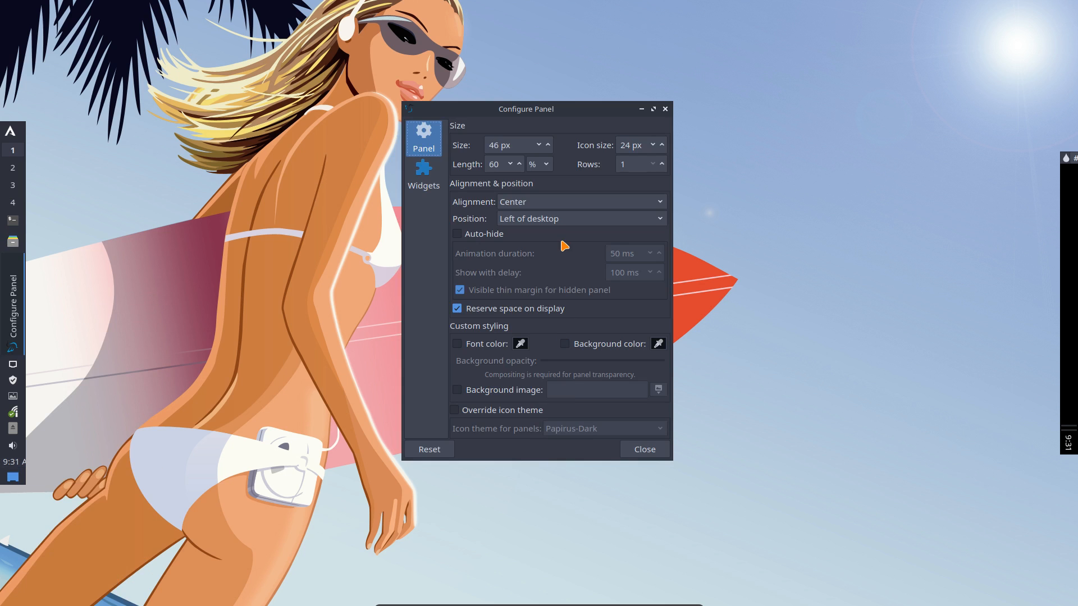
click(548, 145)
click(548, 145)
click(548, 145)
click(547, 145)
click(548, 145)
click(548, 145)
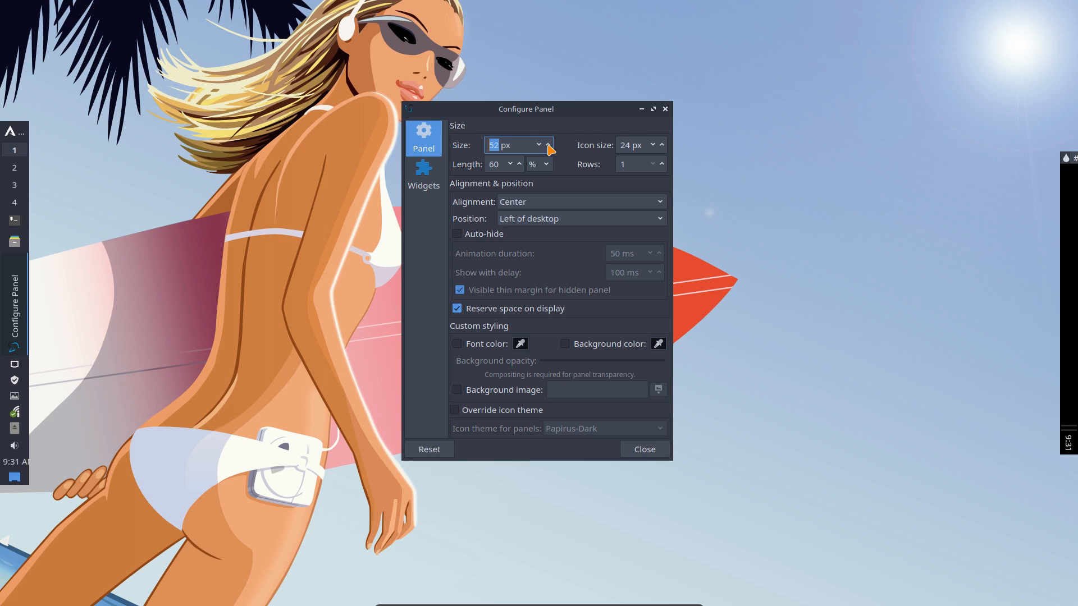
click(548, 145)
click(547, 145)
click(547, 146)
click(548, 145)
click(548, 145)
click(548, 146)
click(548, 146)
click(548, 145)
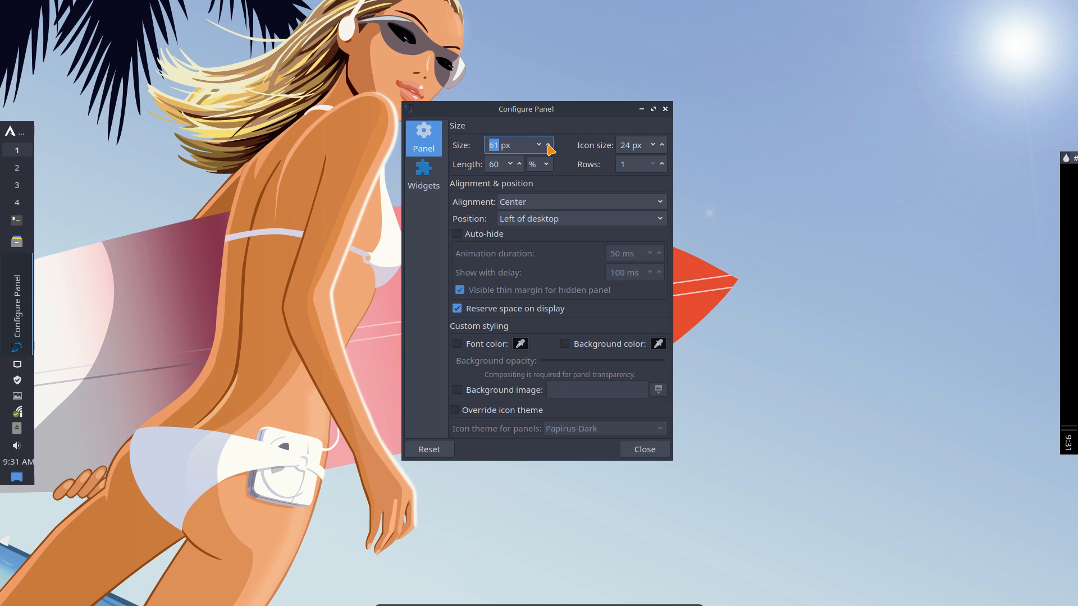
click(548, 145)
click(548, 145)
click(548, 145)
click(548, 145)
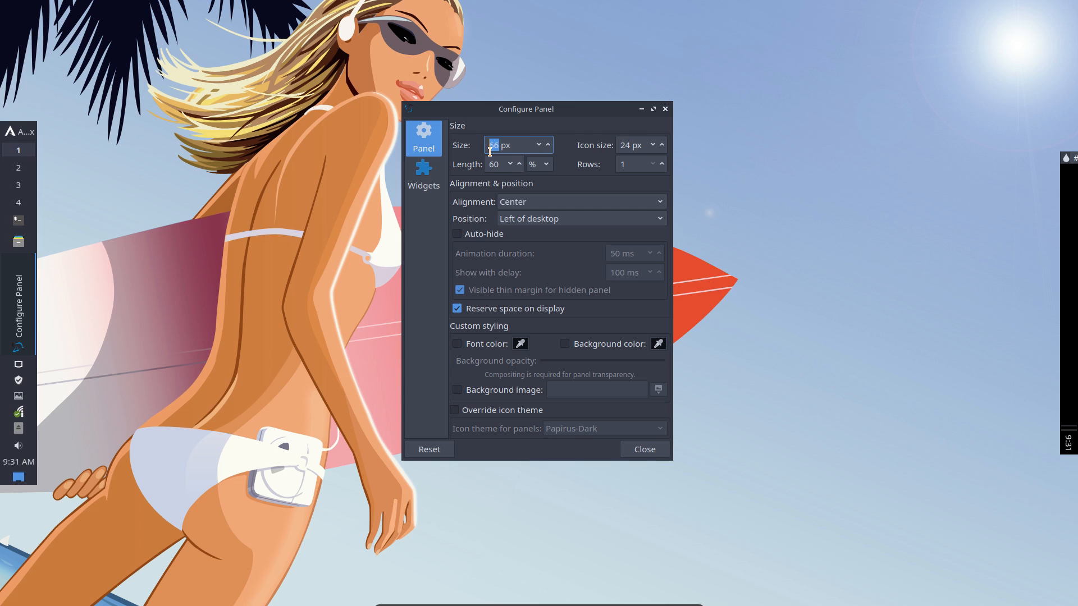
Try main panel sizes of 30 px and 99 px, and set the size to 150 px
click(499, 147)
double_click(491, 146)
text(30)
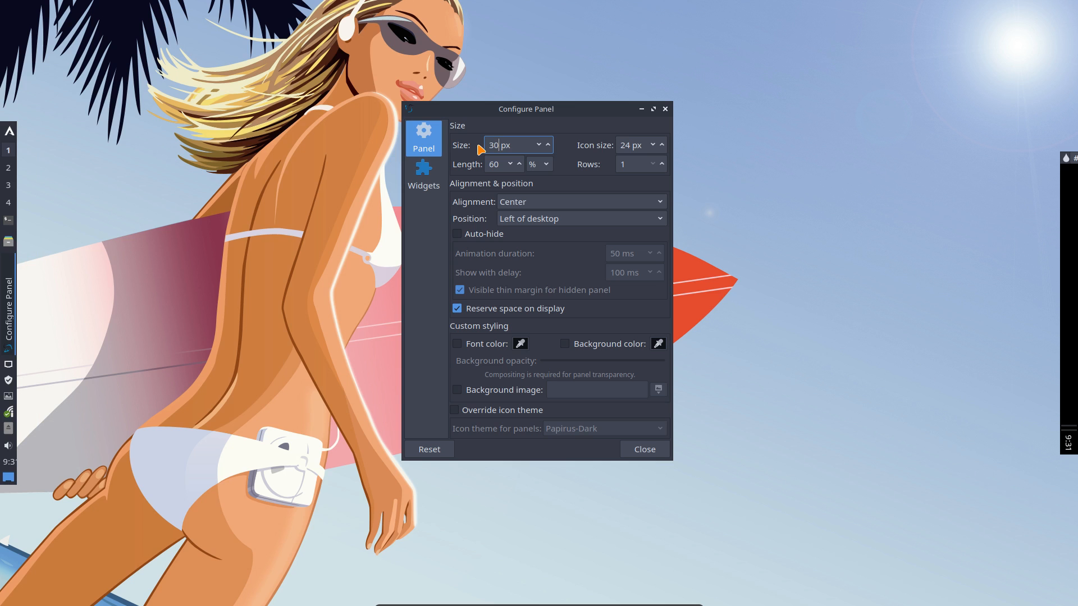
key(BackSpace)
text(99)
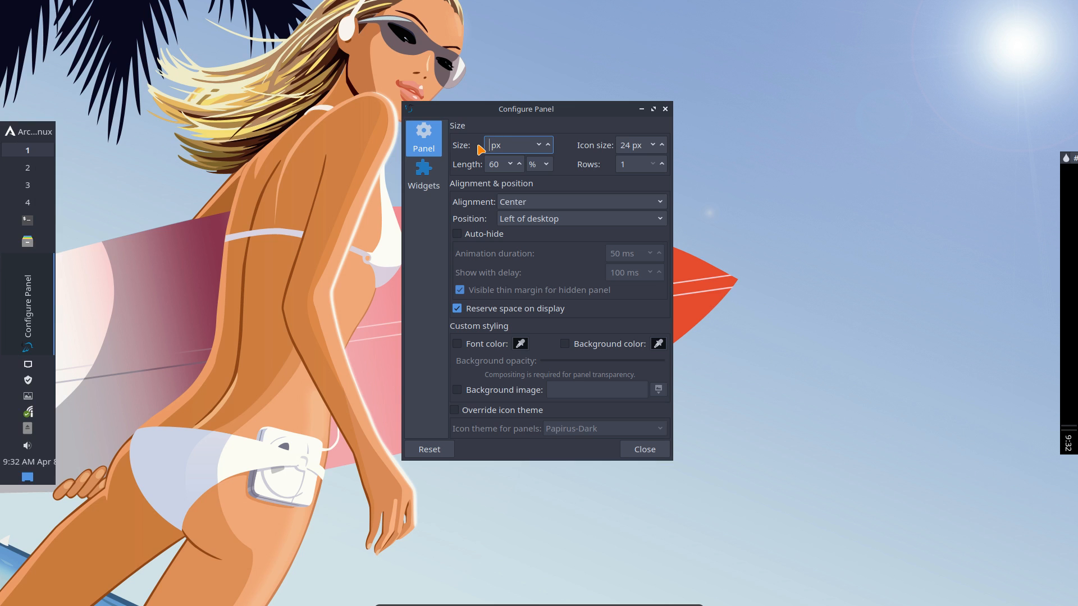
text(0 )
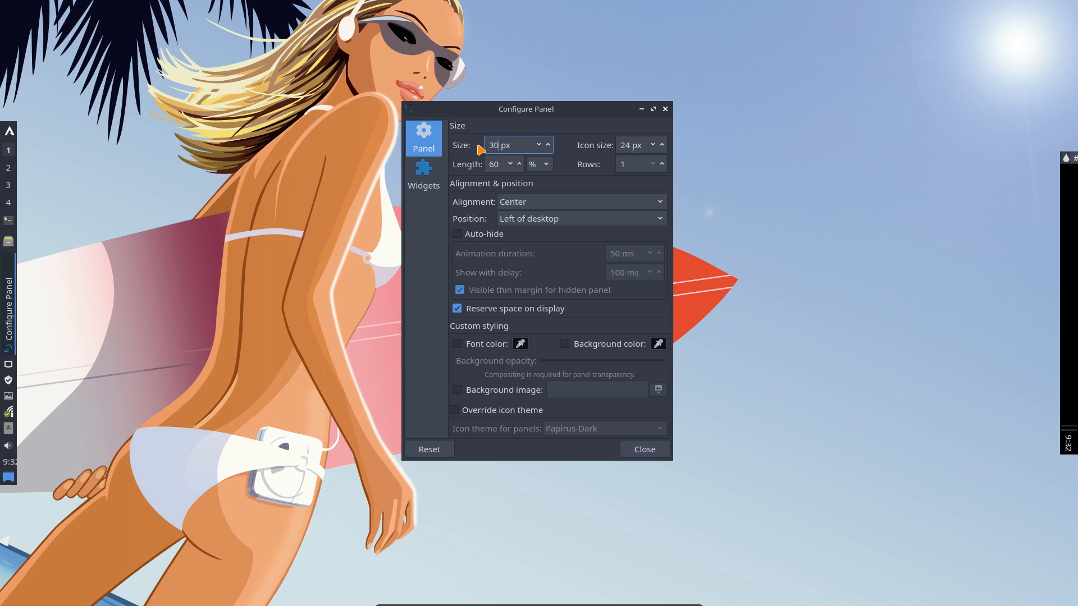
text(150)
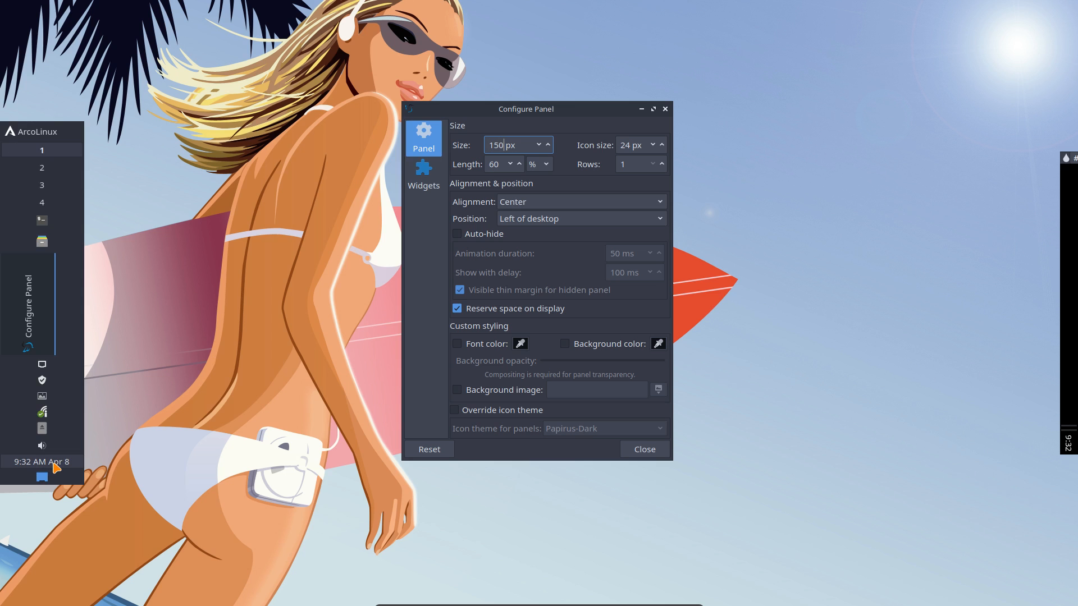
Turn off the World clock's date, try the Long time format, set it to Custom, and close the clock settings
right_click(56, 468)
click(138, 463)
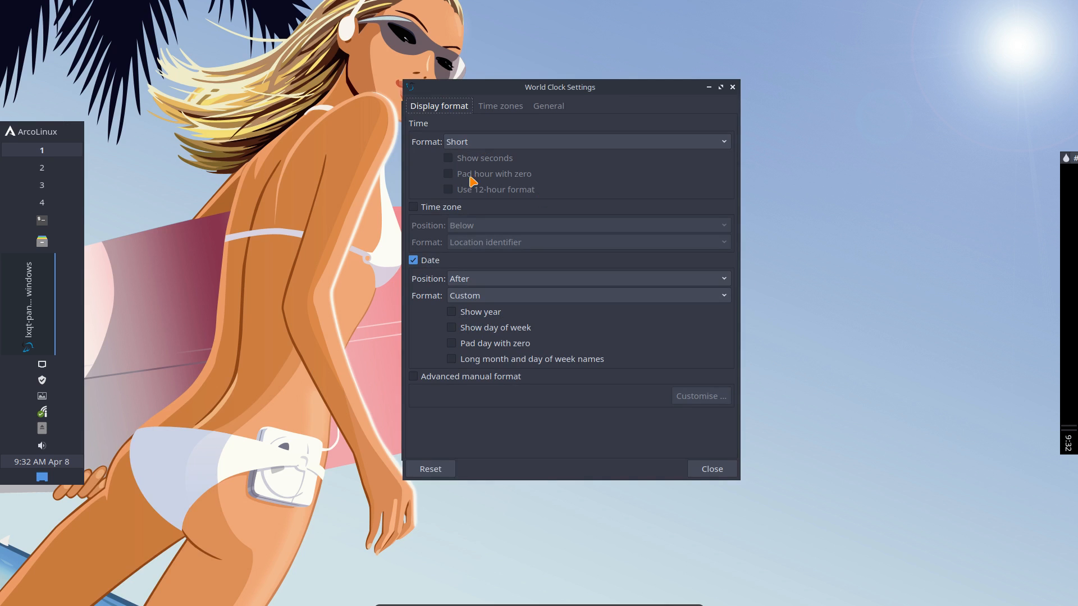
click(422, 262)
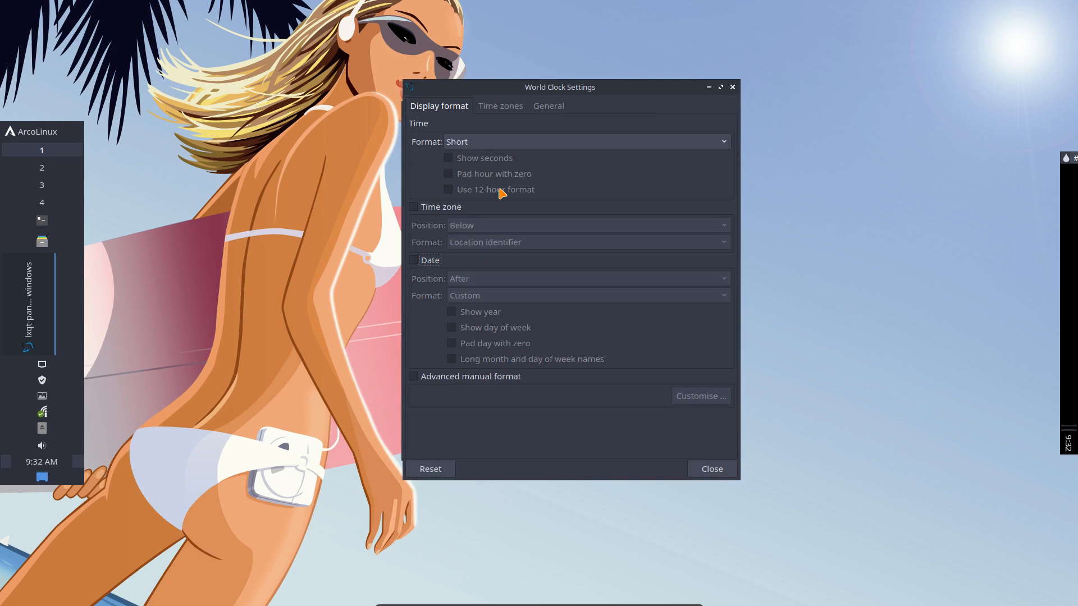
click(490, 144)
click(488, 161)
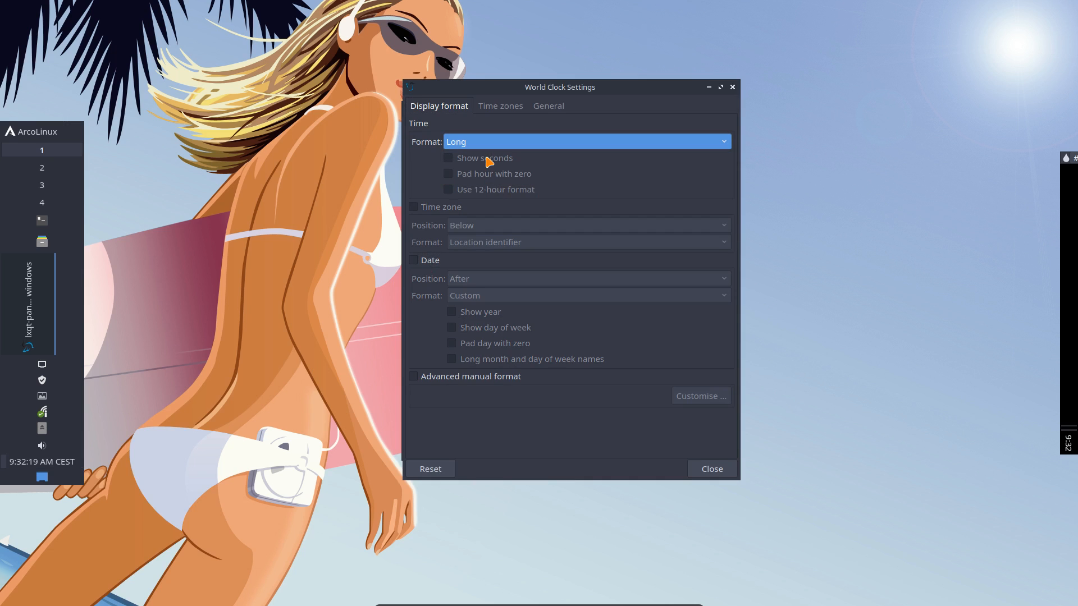
click(489, 144)
click(490, 159)
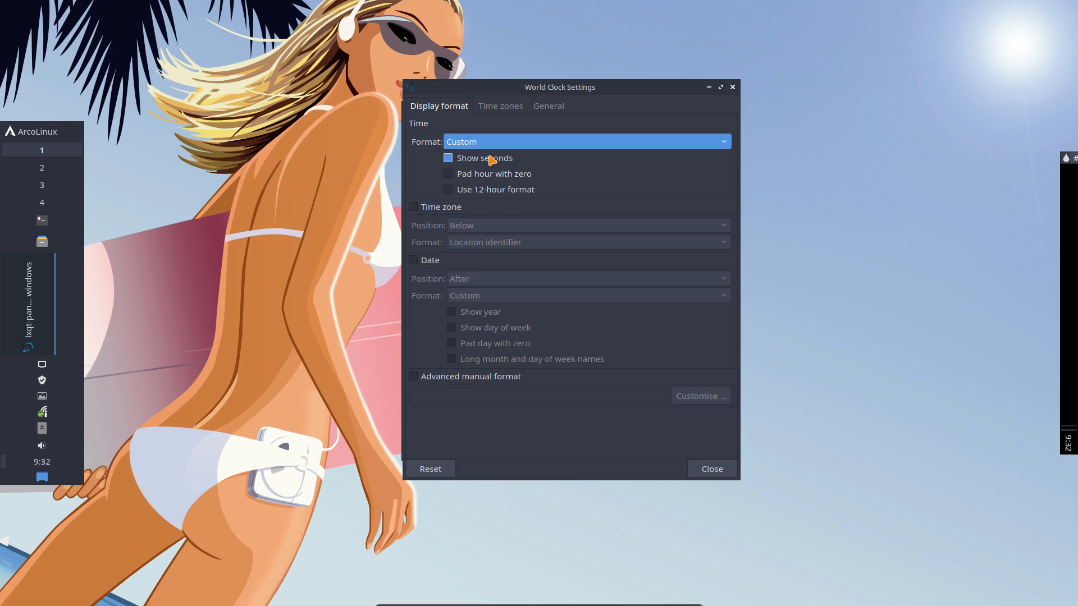
click(712, 471)
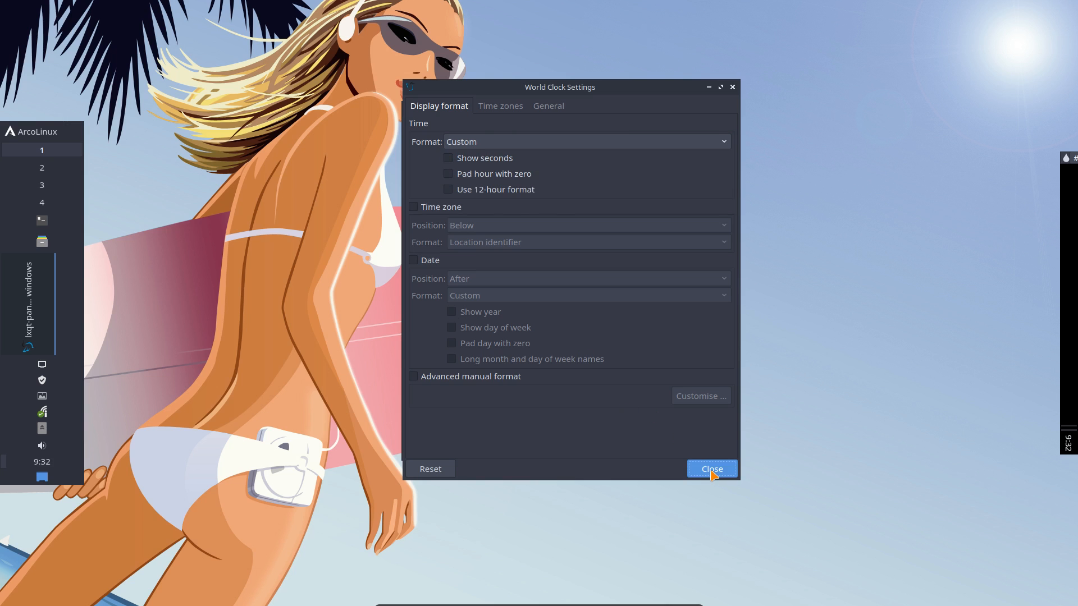
Set the vertical main panel's size to 46 px and close its configuration
click(501, 147)
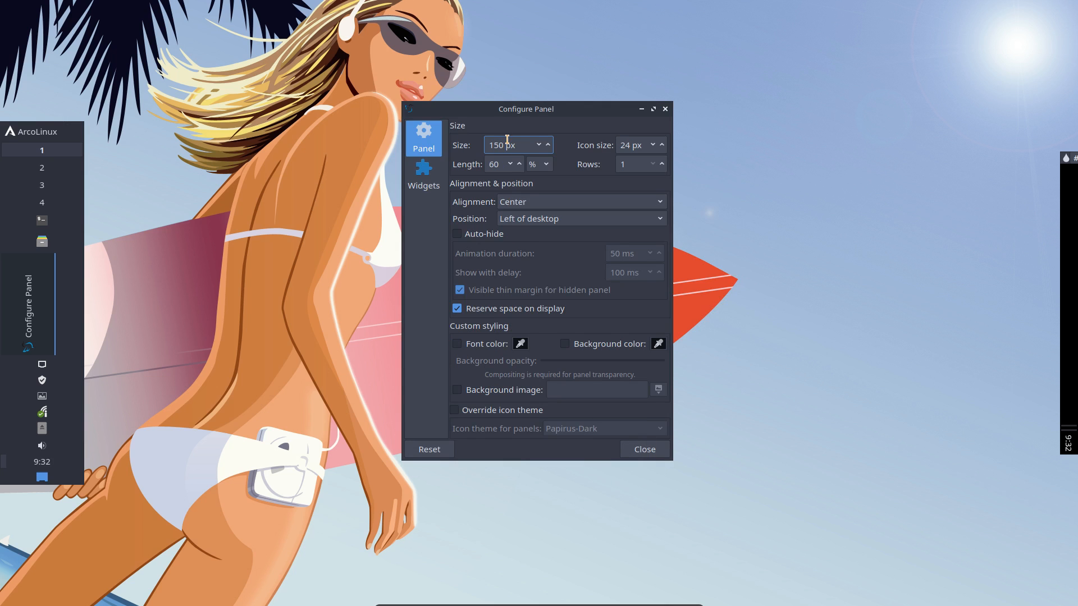
drag(500, 147, 428, 151)
key(BackSpace)
text(46)
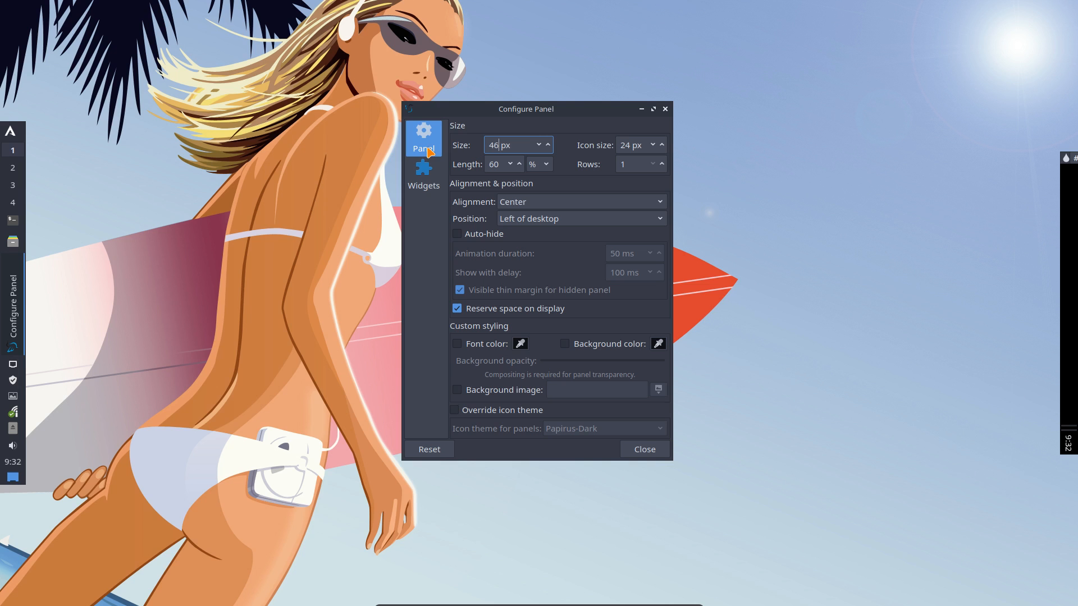
click(665, 109)
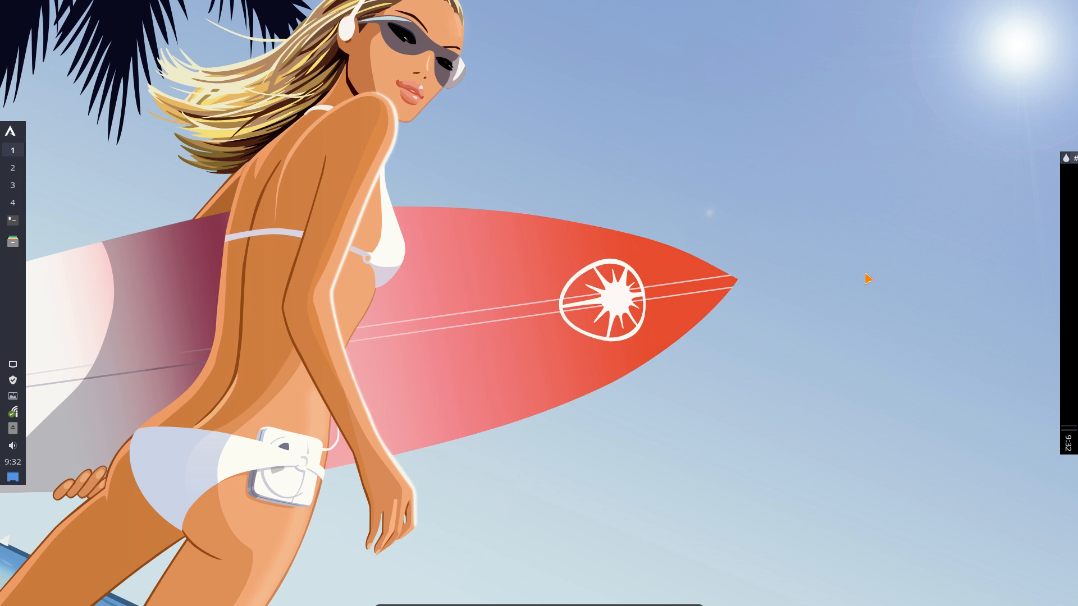
Remove the World clock widget from the second panel
right_click(1072, 445)
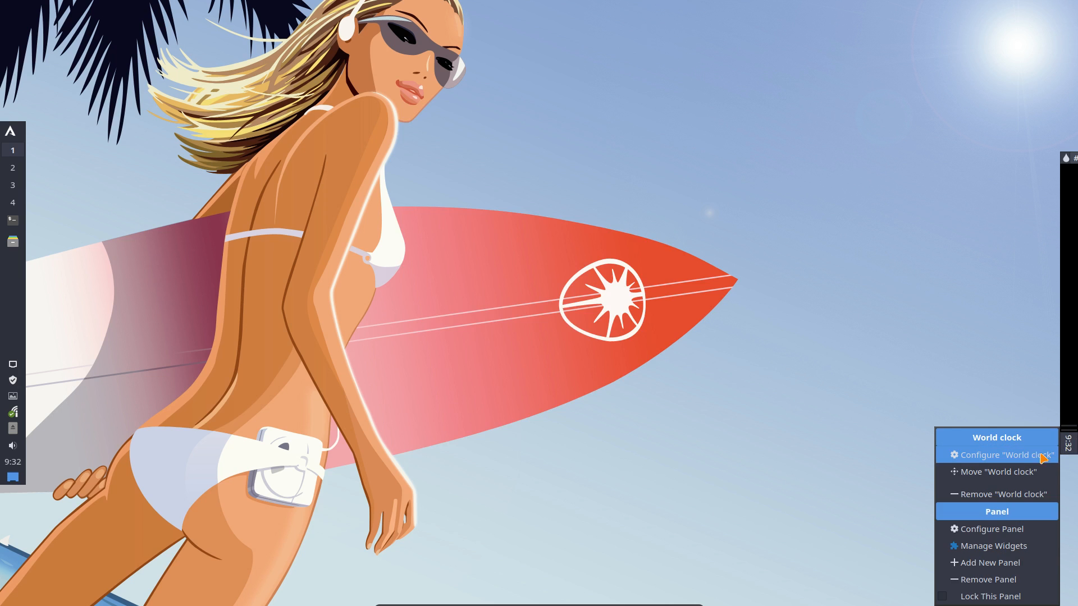
click(1008, 497)
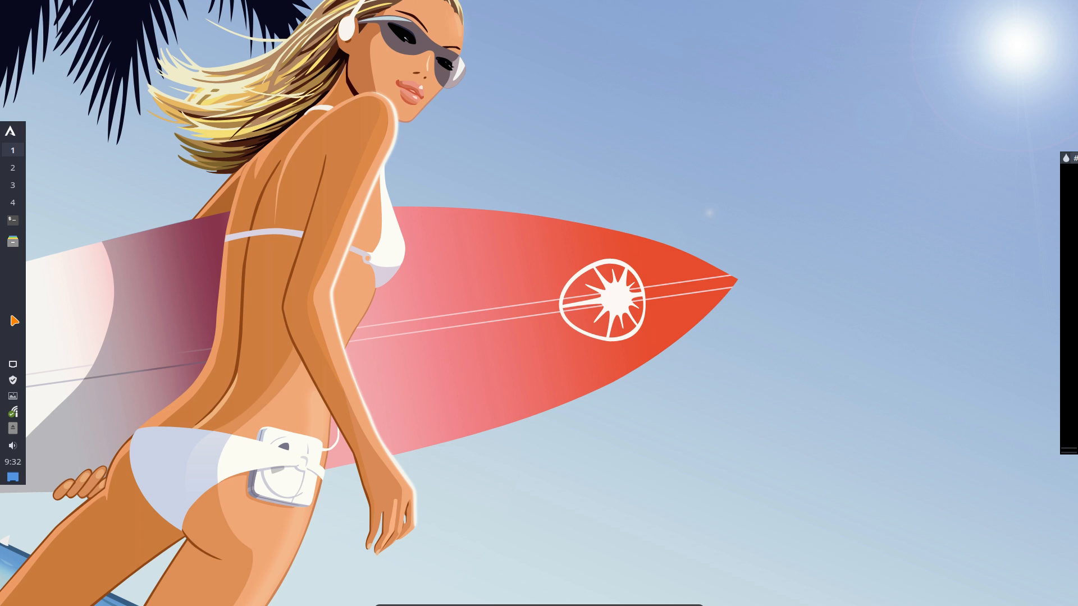
Browse the main panel's application menu categories, including Internet and System Tools, and view and dismiss the Task manager's context menu
click(4, 130)
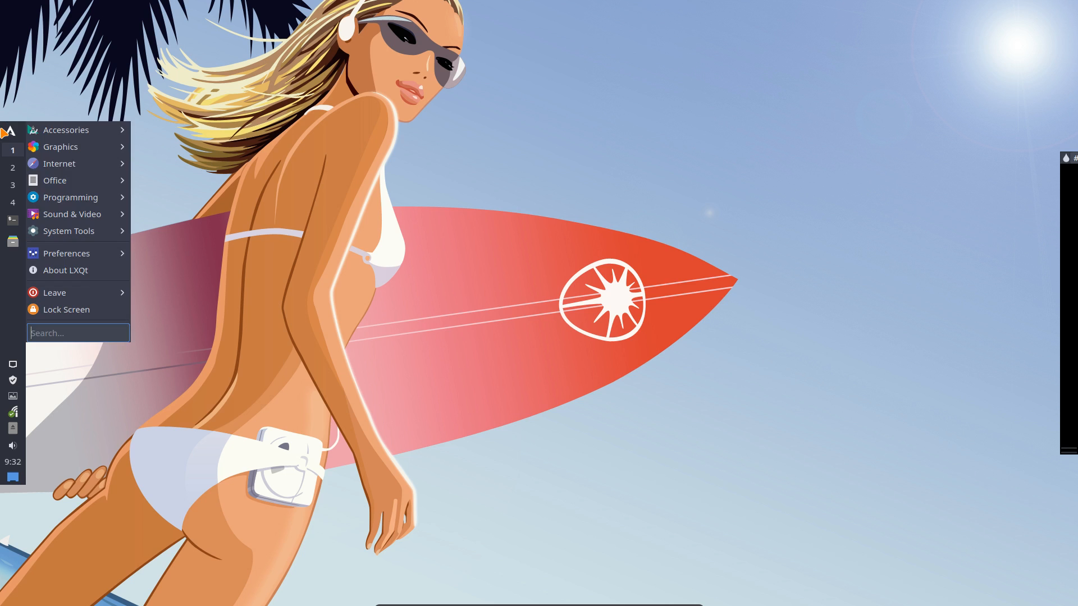
mouse_move(77, 162)
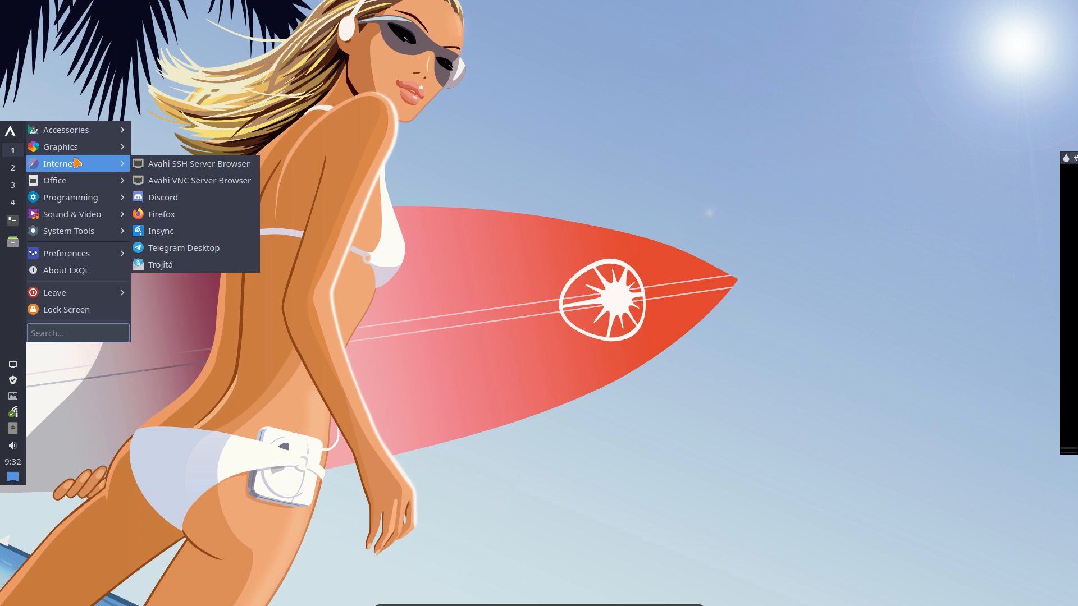
mouse_move(85, 213)
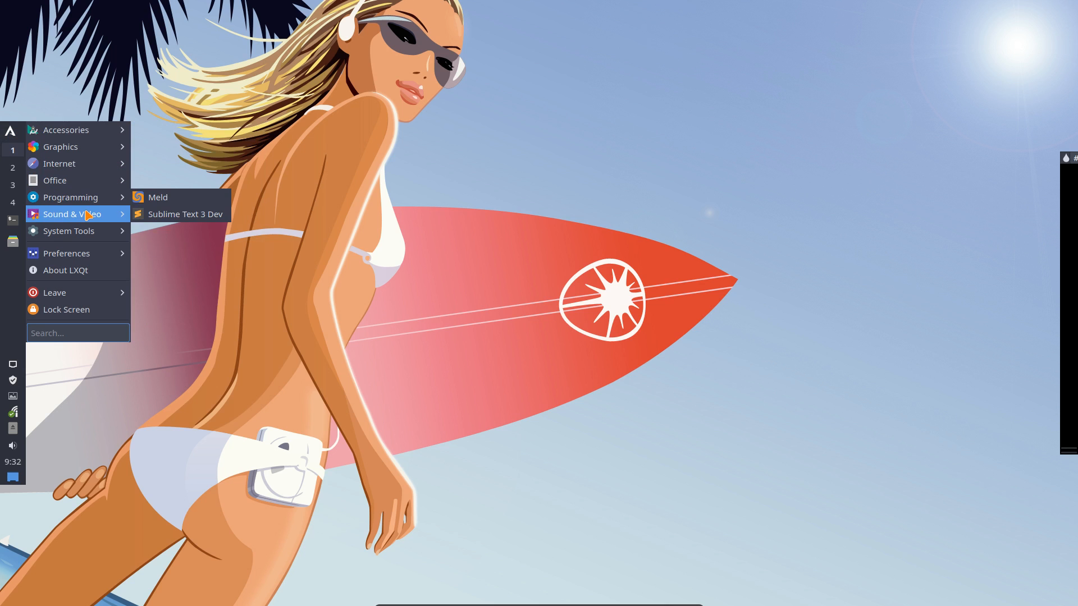
mouse_move(93, 231)
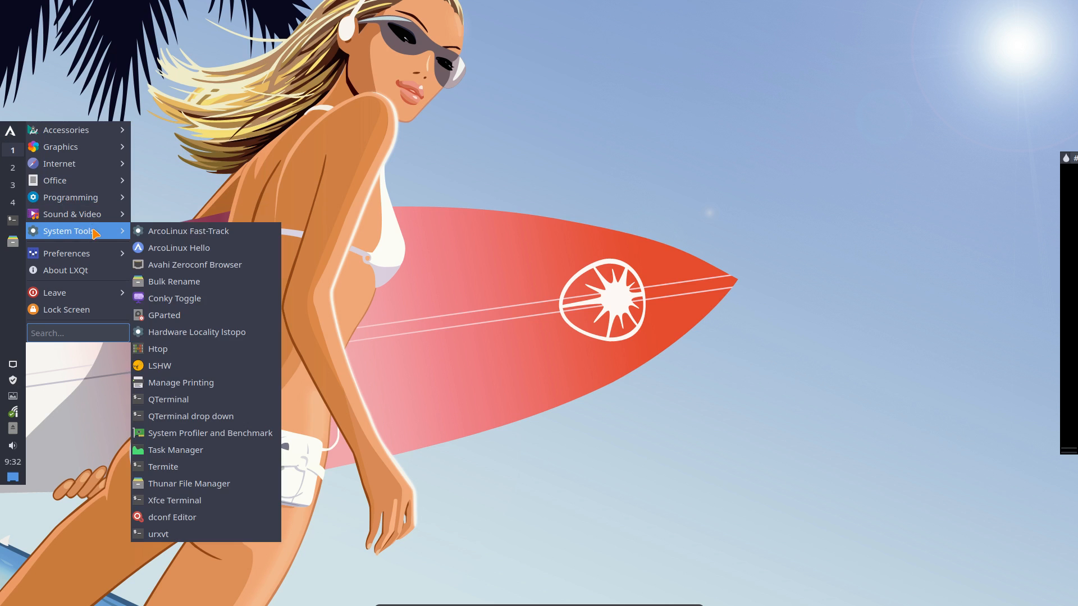
mouse_move(96, 256)
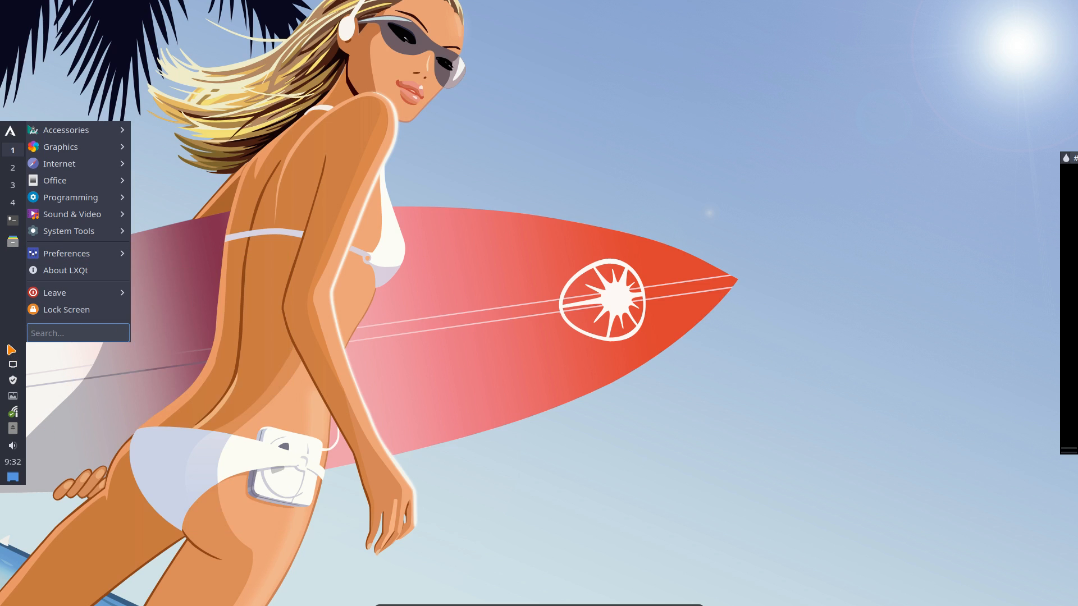
click(10, 349)
right_click(12, 348)
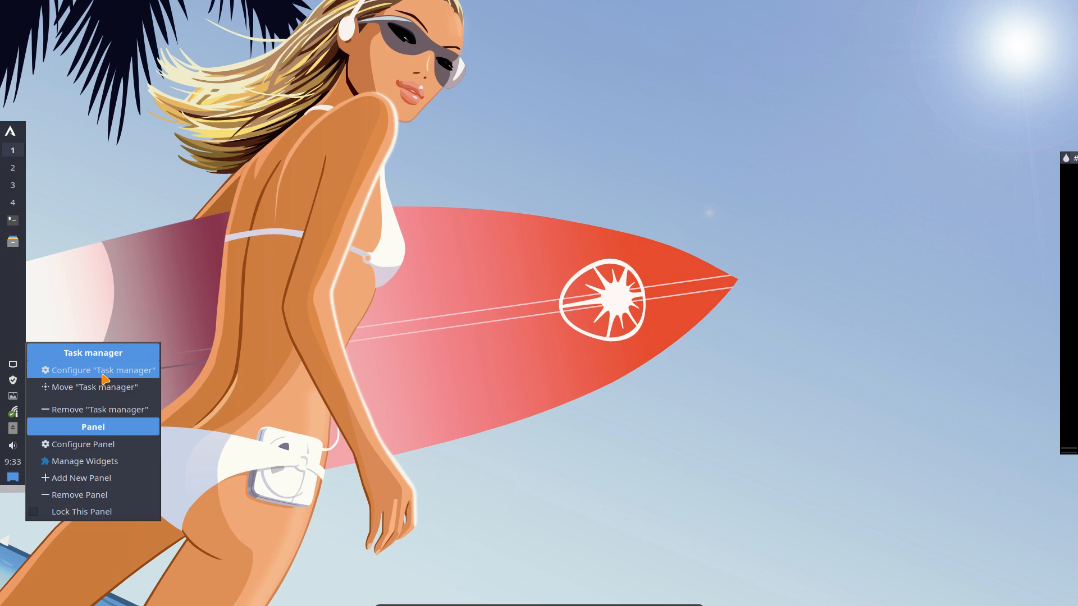
click(17, 304)
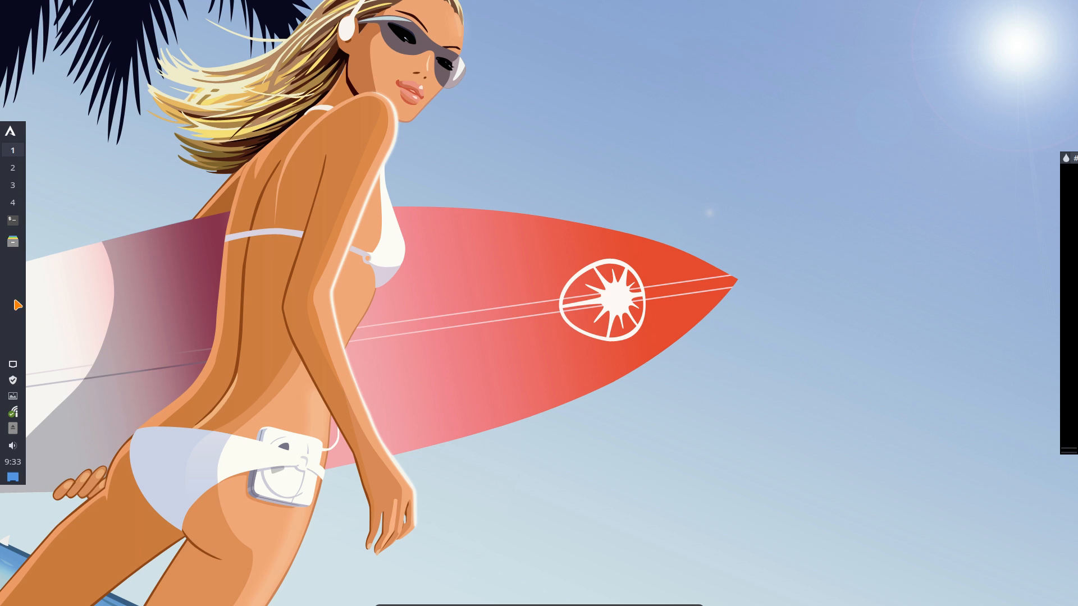